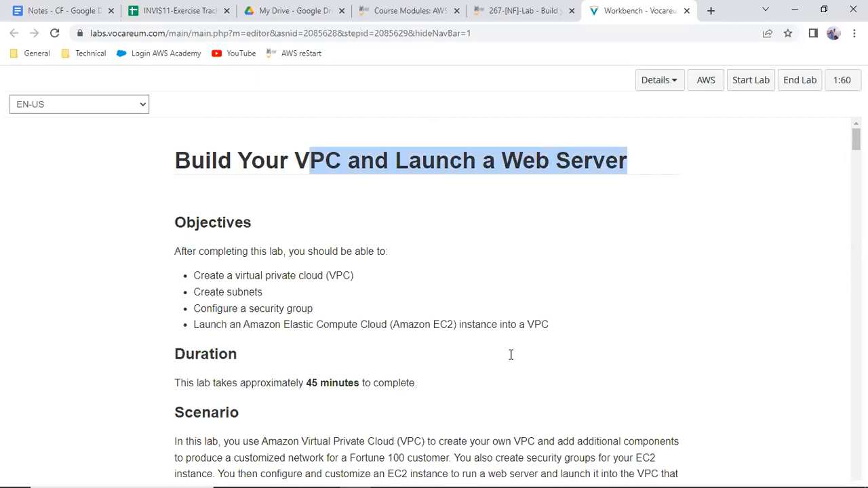
Open the AWS Management Console from the lab page, closing the invalid-credentials sign-in page and launching the console again
{"action": "left_click", "coordinate": [697, 82]}
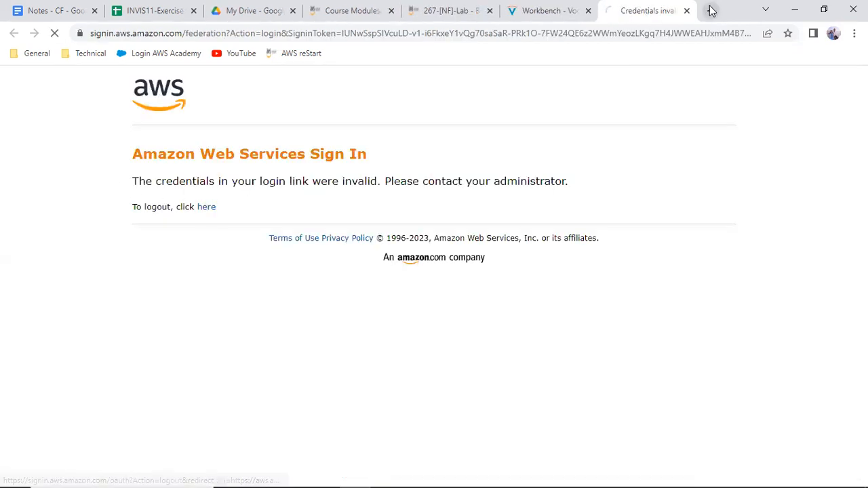
{"action": "left_click", "coordinate": [687, 11]}
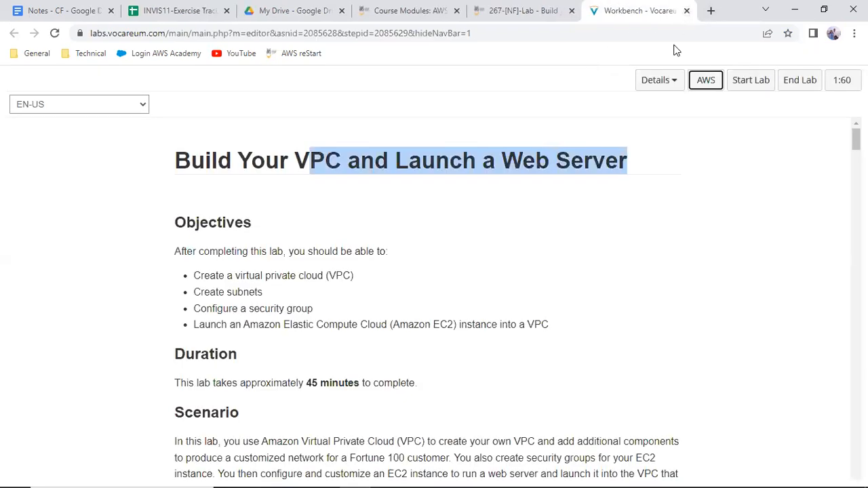
{"action": "left_click", "coordinate": [710, 86]}
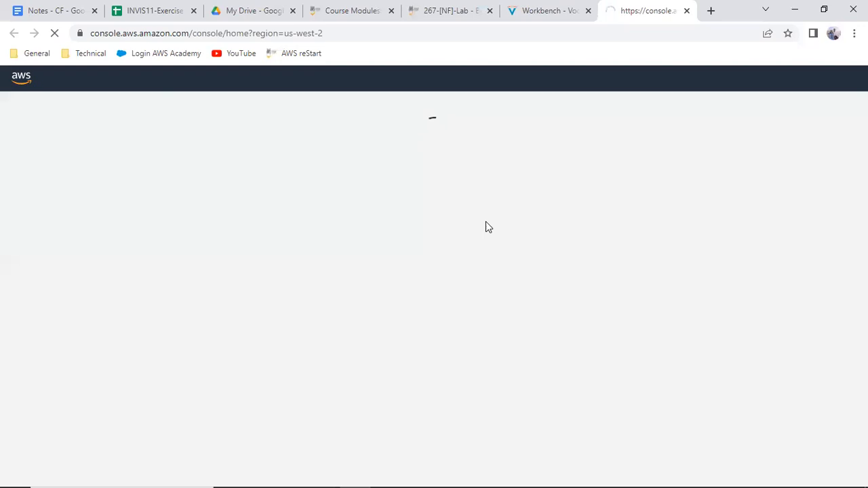
Review the lab instructions from the customer diagram through the Task 1 VPC wizard settings
{"action": "left_click", "coordinate": [543, 10]}
{"action": "scroll", "coordinate": [326, 316], "scroll_direction": "down", "scroll_amount": 4}
{"action": "scroll", "coordinate": [285, 316], "scroll_direction": "down", "scroll_amount": 1}
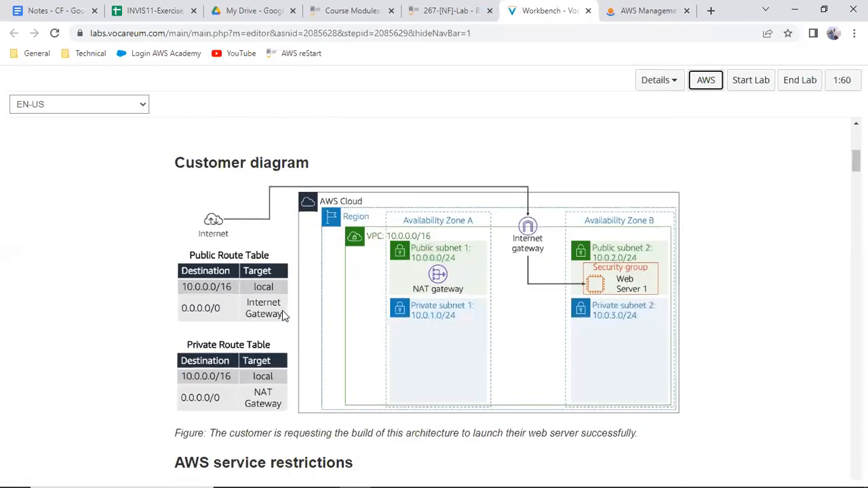
{"action": "scroll", "coordinate": [388, 375], "scroll_direction": "down", "scroll_amount": 3}
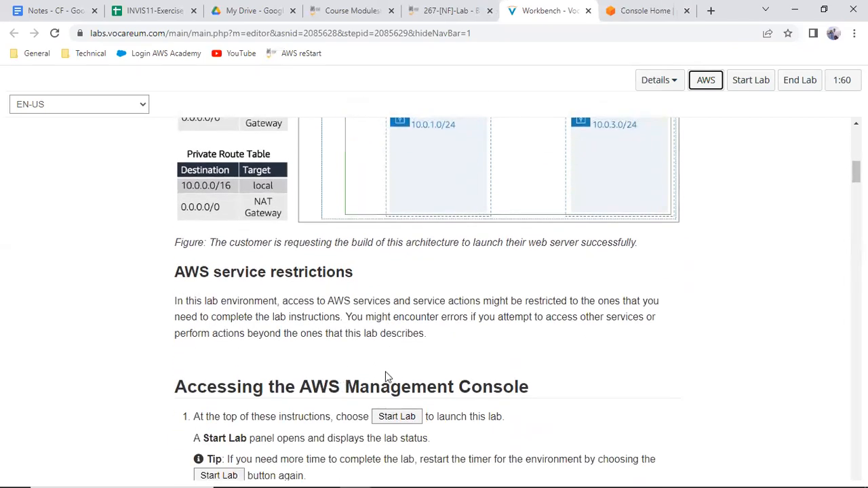
{"action": "scroll", "coordinate": [355, 234], "scroll_direction": "down", "scroll_amount": 6}
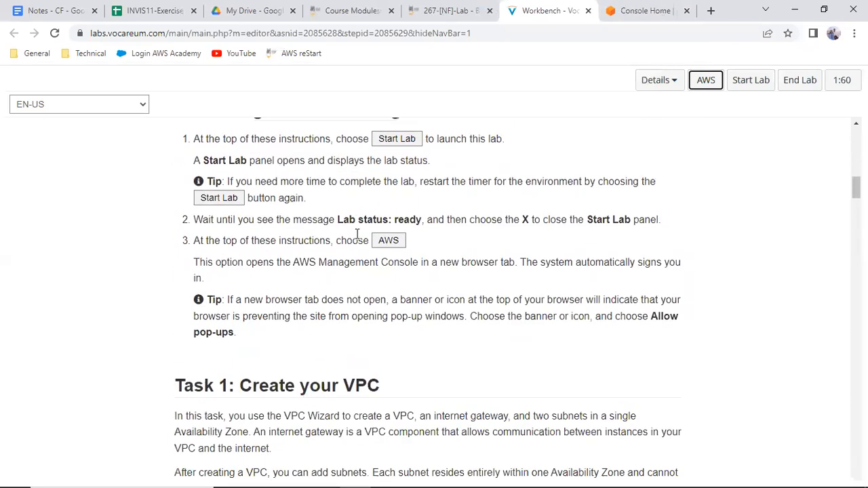
{"action": "scroll", "coordinate": [356, 241], "scroll_direction": "down", "scroll_amount": 2}
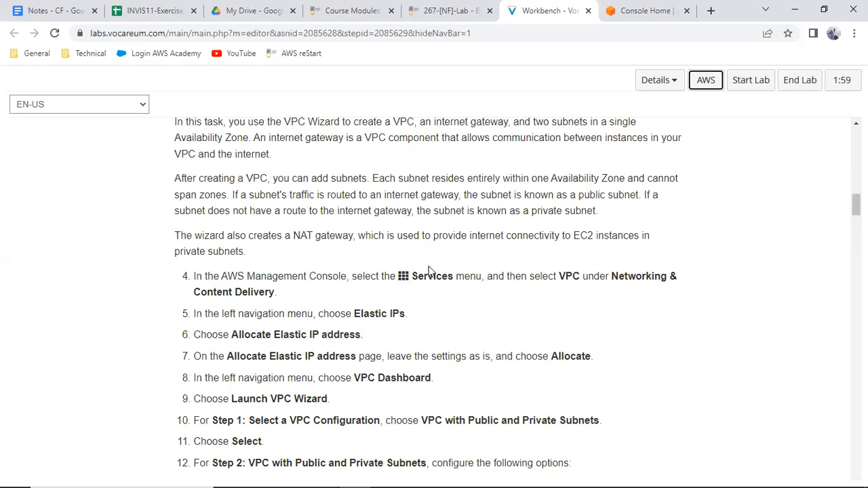
{"action": "scroll", "coordinate": [434, 270], "scroll_direction": "down", "scroll_amount": 1}
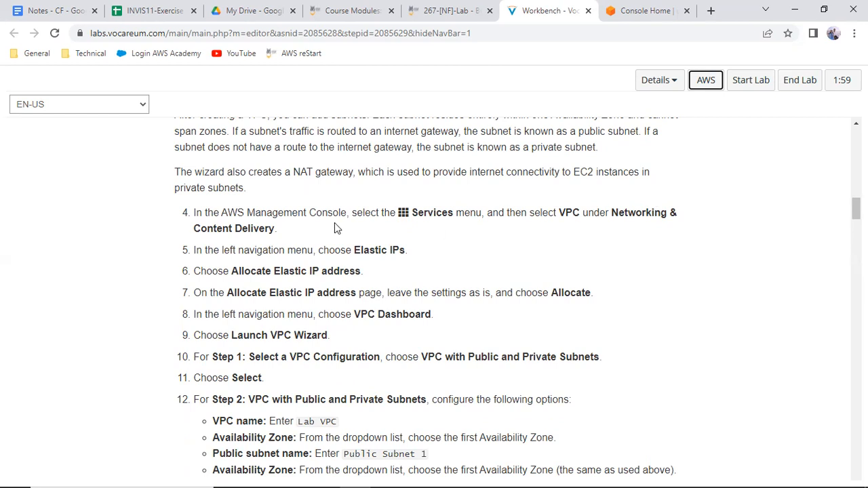
{"action": "triple_click", "coordinate": [302, 270]}
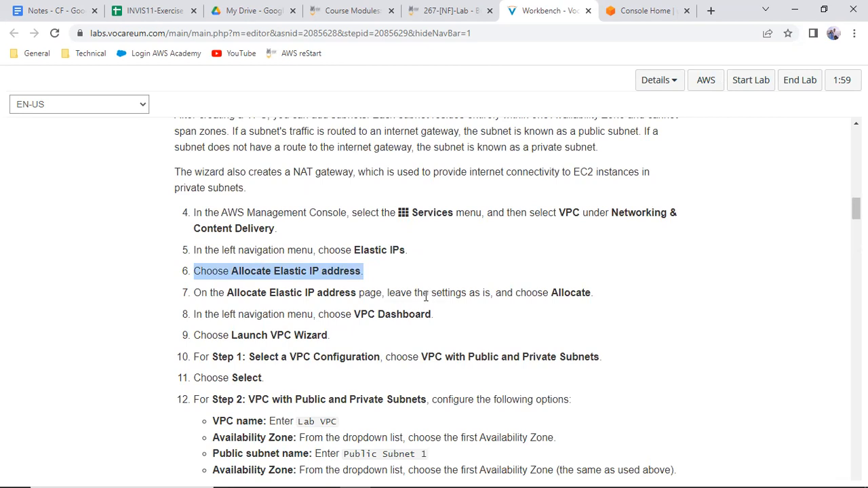
{"action": "scroll", "coordinate": [420, 292], "scroll_direction": "down", "scroll_amount": 1}
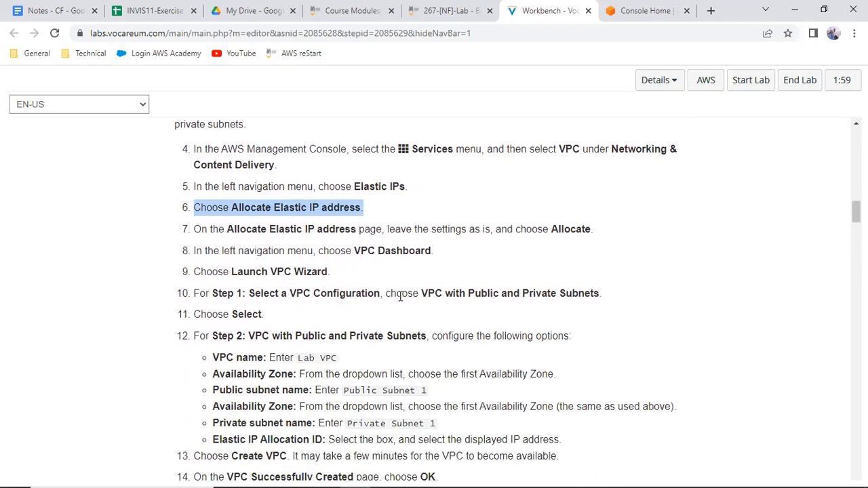
{"action": "double_click", "coordinate": [313, 359]}
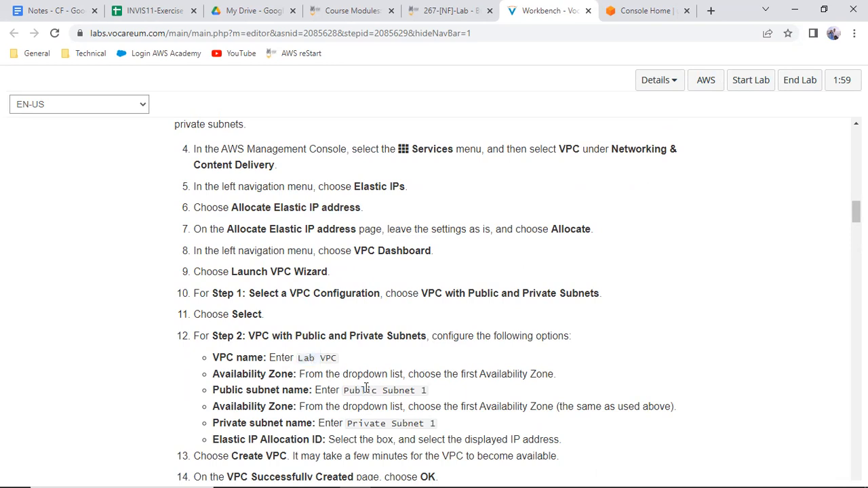
{"action": "double_click", "coordinate": [366, 390]}
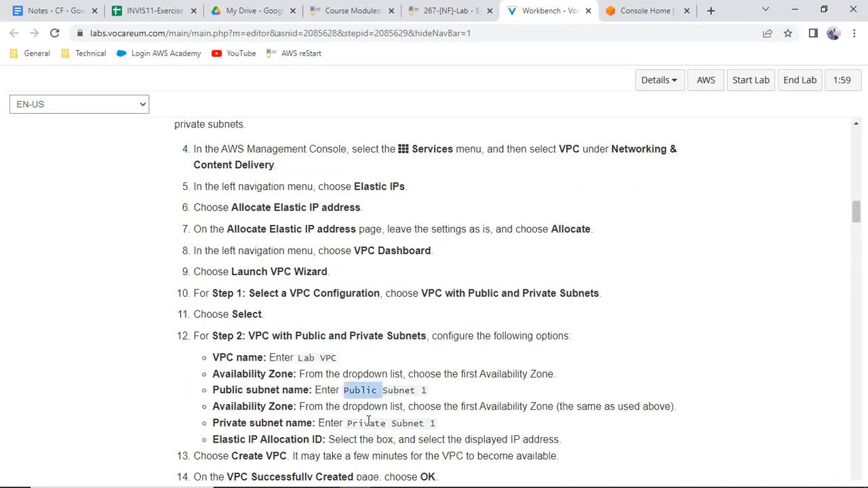
{"action": "left_click", "coordinate": [368, 422]}
{"action": "scroll", "coordinate": [368, 422], "scroll_direction": "down", "scroll_amount": 2}
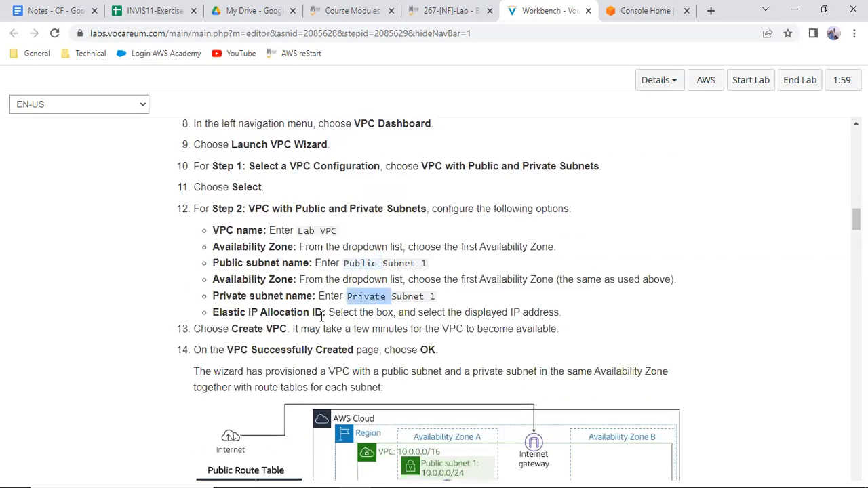
Skim the remaining lab tasks through the final architecture diagram, and return to the Task 1 VPC creation steps
{"action": "scroll", "coordinate": [390, 278], "scroll_direction": "down", "scroll_amount": 1}
{"action": "scroll", "coordinate": [390, 282], "scroll_direction": "down", "scroll_amount": 3}
{"action": "scroll", "coordinate": [390, 283], "scroll_direction": "down", "scroll_amount": 4}
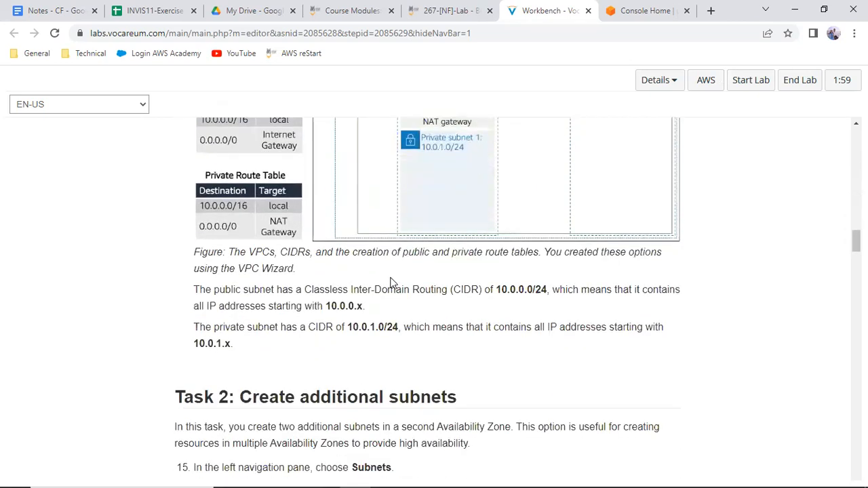
{"action": "scroll", "coordinate": [391, 292], "scroll_direction": "down", "scroll_amount": 1}
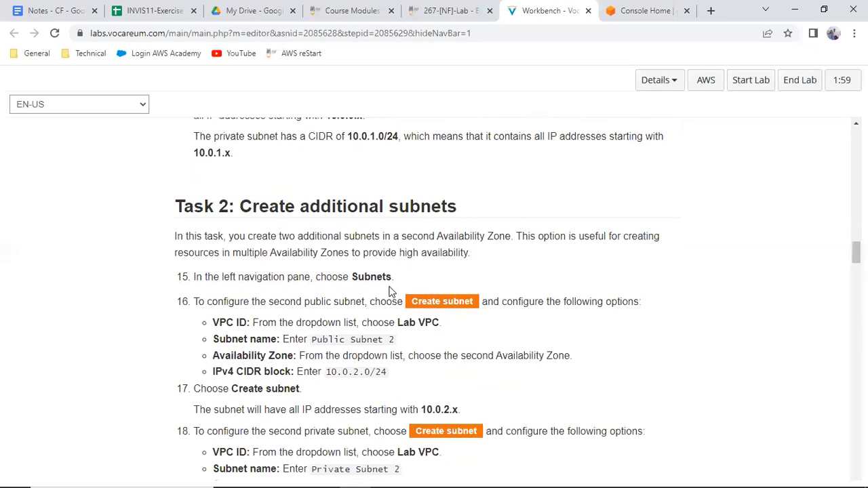
{"action": "scroll", "coordinate": [390, 291], "scroll_direction": "down", "scroll_amount": 1}
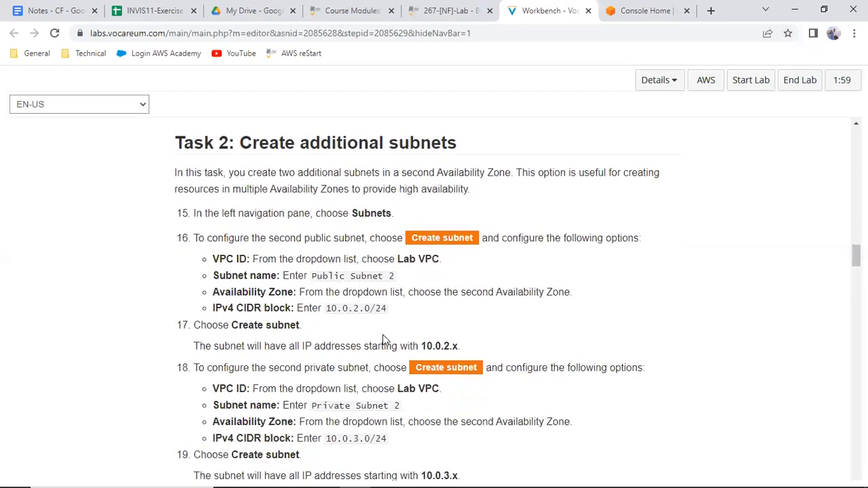
{"action": "scroll", "coordinate": [383, 340], "scroll_direction": "down", "scroll_amount": 10}
{"action": "scroll", "coordinate": [382, 342], "scroll_direction": "down", "scroll_amount": 6}
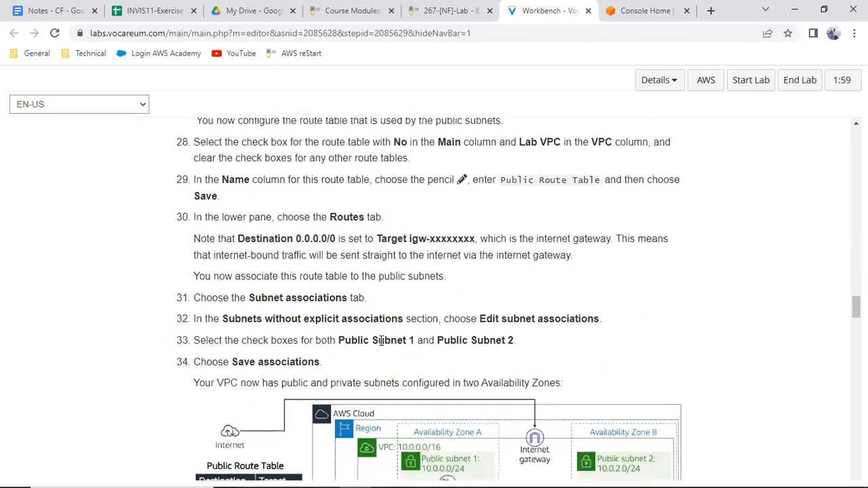
{"action": "scroll", "coordinate": [382, 341], "scroll_direction": "down", "scroll_amount": 8}
{"action": "scroll", "coordinate": [382, 346], "scroll_direction": "down", "scroll_amount": 8}
{"action": "scroll", "coordinate": [378, 351], "scroll_direction": "down", "scroll_amount": 11}
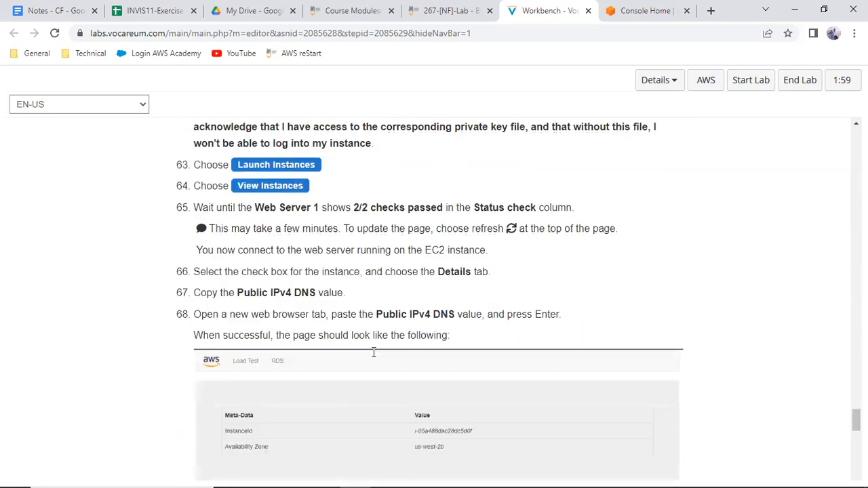
{"action": "scroll", "coordinate": [373, 352], "scroll_direction": "down", "scroll_amount": 2}
{"action": "scroll", "coordinate": [371, 358], "scroll_direction": "down", "scroll_amount": 3}
{"action": "scroll", "coordinate": [371, 358], "scroll_direction": "up", "scroll_amount": 2}
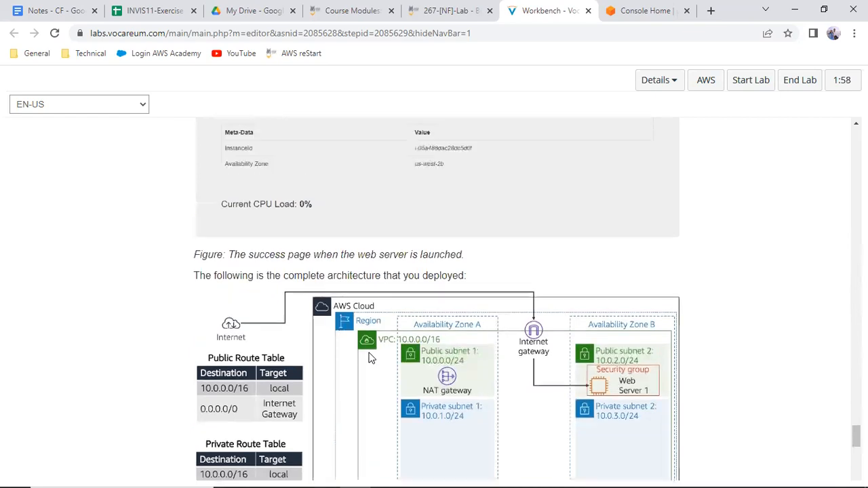
{"action": "scroll", "coordinate": [372, 358], "scroll_direction": "down", "scroll_amount": 3}
{"action": "scroll", "coordinate": [372, 358], "scroll_direction": "down", "scroll_amount": 1}
{"action": "scroll", "coordinate": [372, 359], "scroll_direction": "up", "scroll_amount": 12}
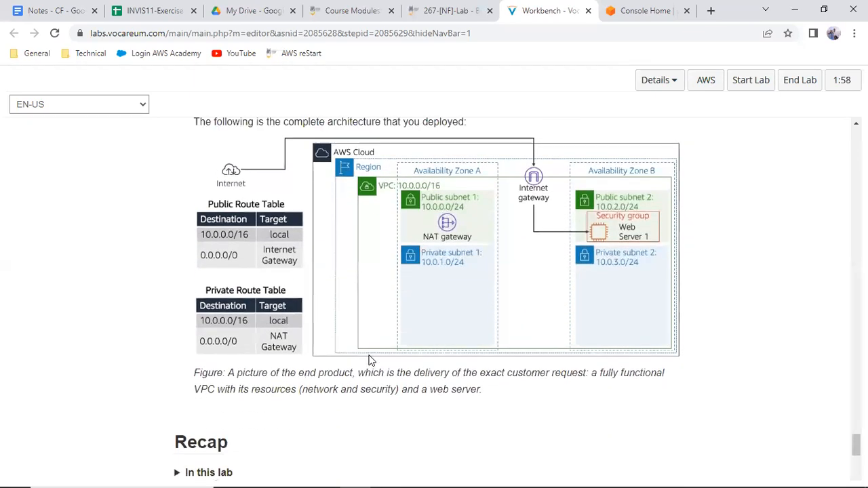
{"action": "scroll", "coordinate": [370, 359], "scroll_direction": "up", "scroll_amount": 20}
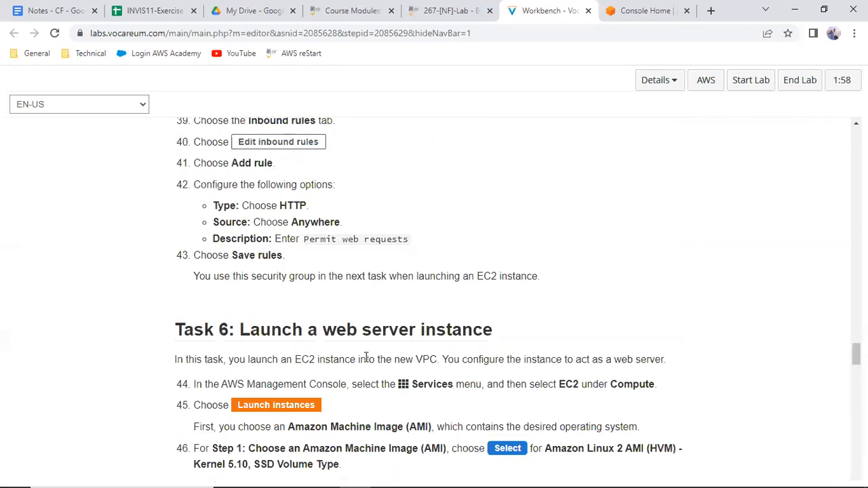
{"action": "scroll", "coordinate": [366, 358], "scroll_direction": "up", "scroll_amount": 15}
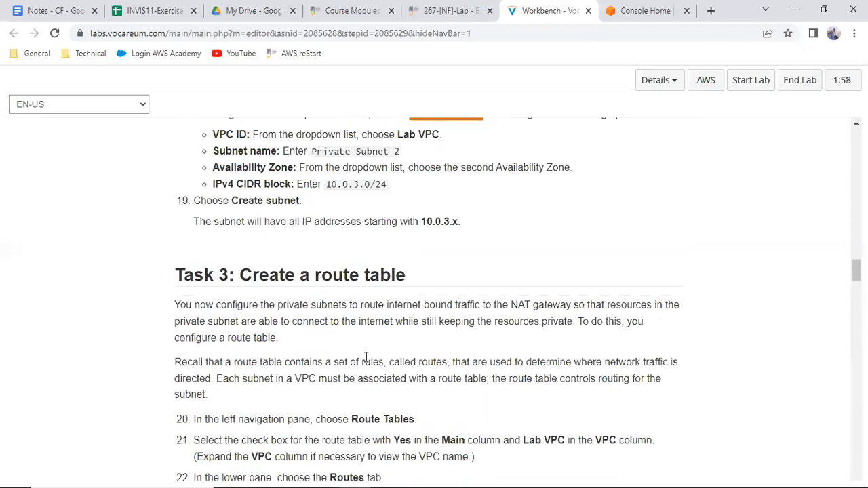
{"action": "scroll", "coordinate": [365, 357], "scroll_direction": "up", "scroll_amount": 6}
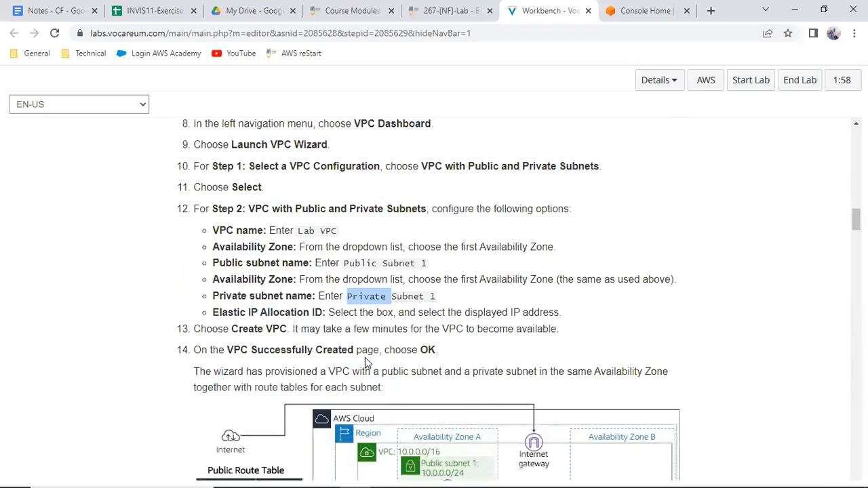
{"action": "scroll", "coordinate": [366, 357], "scroll_direction": "up", "scroll_amount": 6}
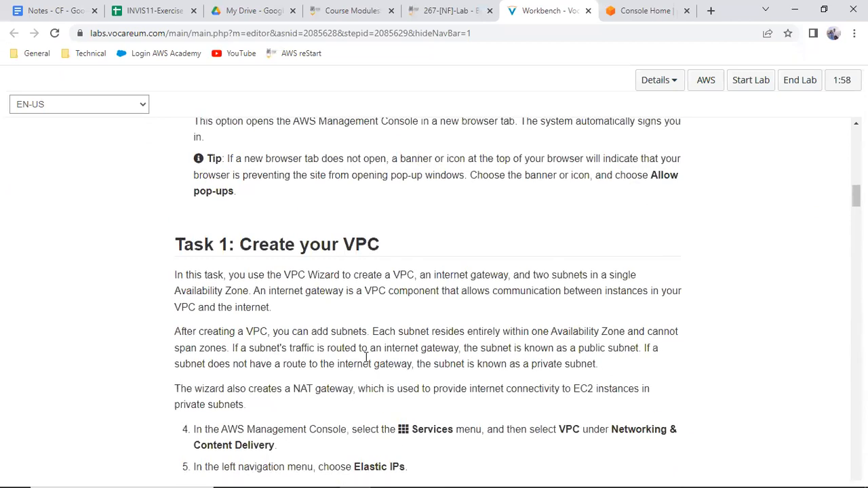
{"action": "scroll", "coordinate": [331, 368], "scroll_direction": "down", "scroll_amount": 5}
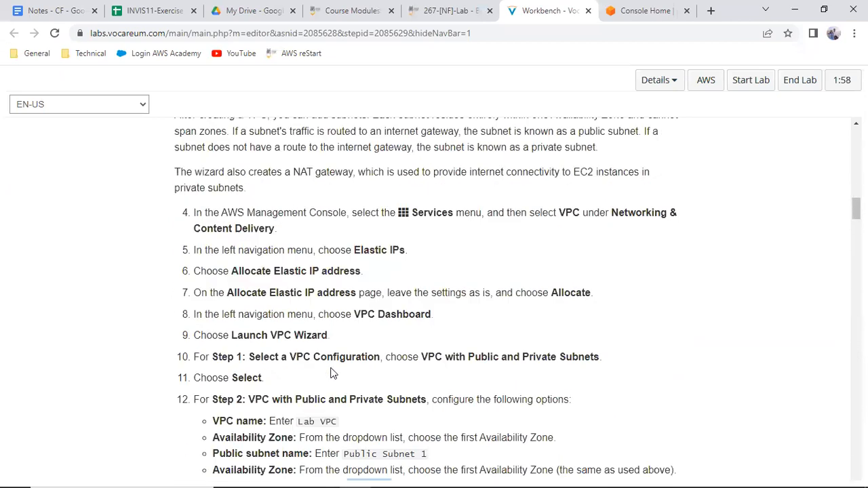
{"action": "scroll", "coordinate": [331, 372], "scroll_direction": "down", "scroll_amount": 1}
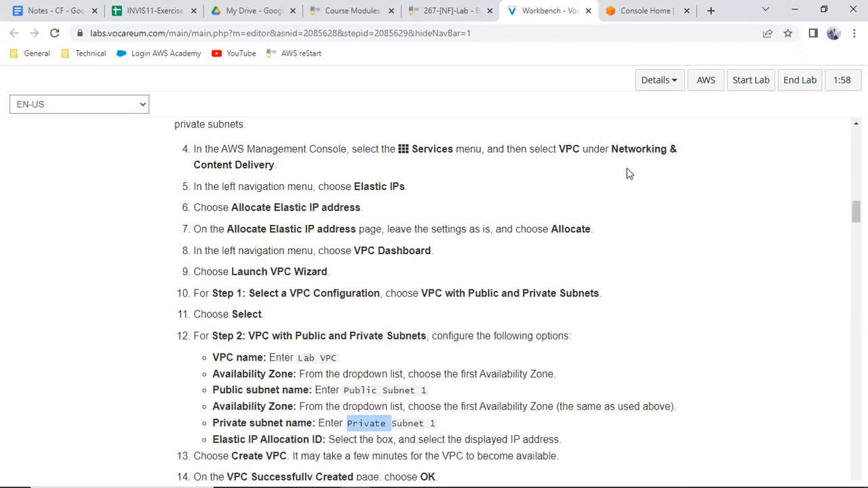
Download the lab's SSH key in PPK format from the credentials details, and close the credentials window
{"action": "left_click", "coordinate": [674, 78]}
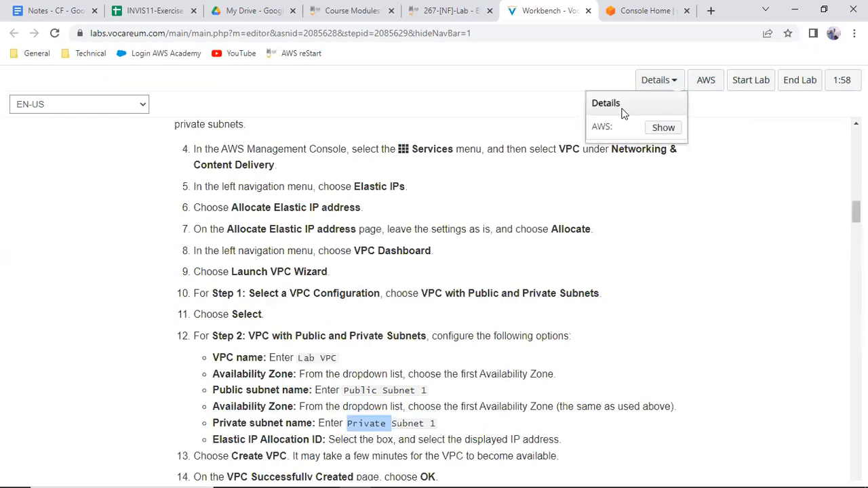
{"action": "left_click", "coordinate": [624, 131]}
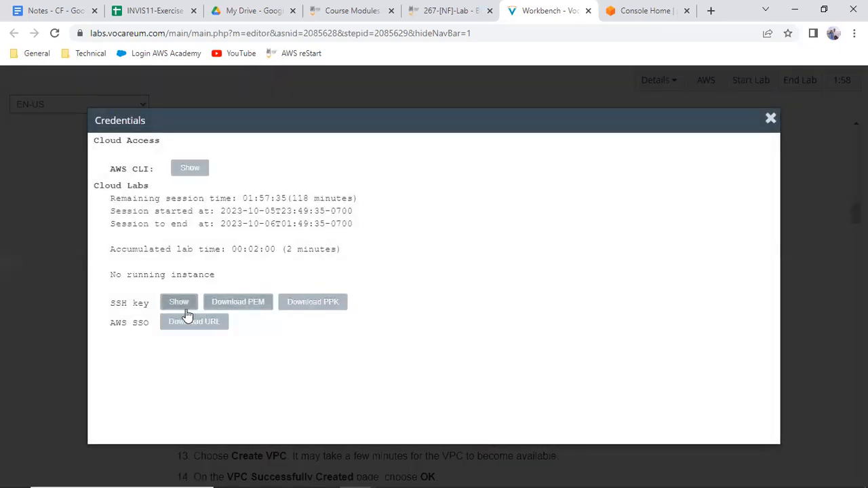
{"action": "left_click", "coordinate": [321, 303]}
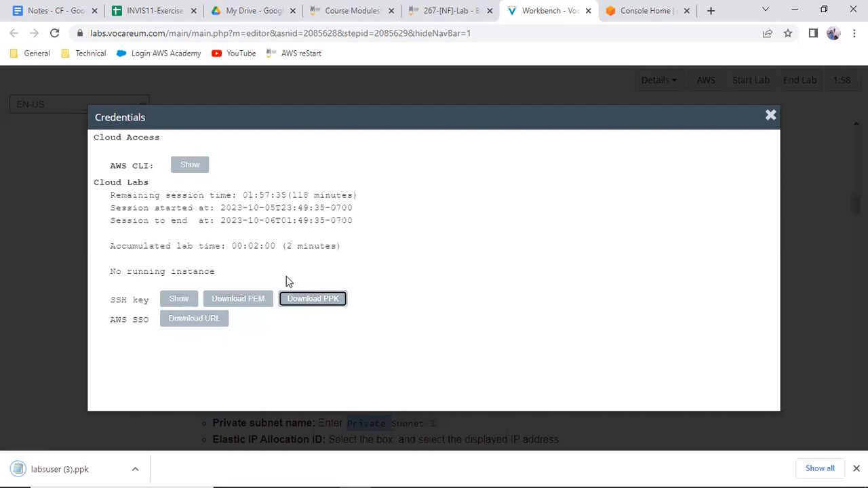
{"action": "left_click", "coordinate": [772, 116]}
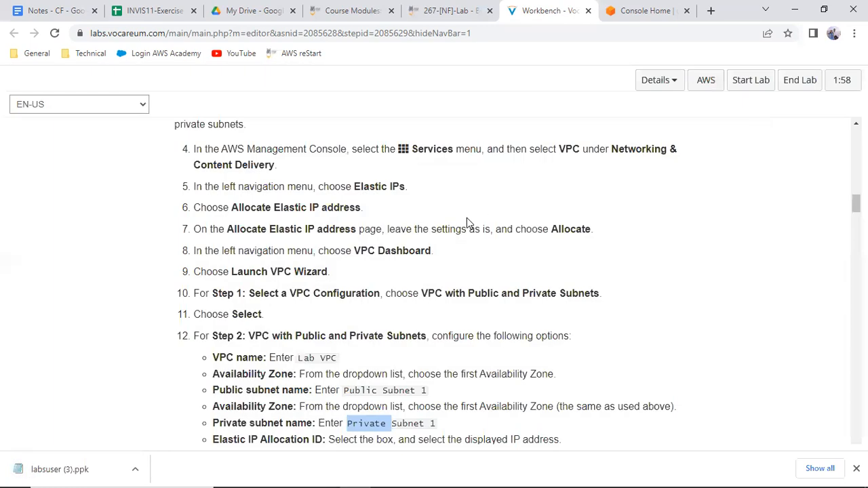
Reread the Task 1 introduction and its first steps on opening VPC and allocating an Elastic IP address
{"action": "scroll", "coordinate": [466, 218], "scroll_direction": "up", "scroll_amount": 2}
{"action": "scroll", "coordinate": [467, 218], "scroll_direction": "down", "scroll_amount": 1}
{"action": "scroll", "coordinate": [467, 218], "scroll_direction": "down", "scroll_amount": 2}
{"action": "scroll", "coordinate": [443, 226], "scroll_direction": "up", "scroll_amount": 1}
{"action": "scroll", "coordinate": [443, 227], "scroll_direction": "up", "scroll_amount": 5}
{"action": "scroll", "coordinate": [442, 226], "scroll_direction": "up", "scroll_amount": 2}
{"action": "scroll", "coordinate": [443, 226], "scroll_direction": "down", "scroll_amount": 4}
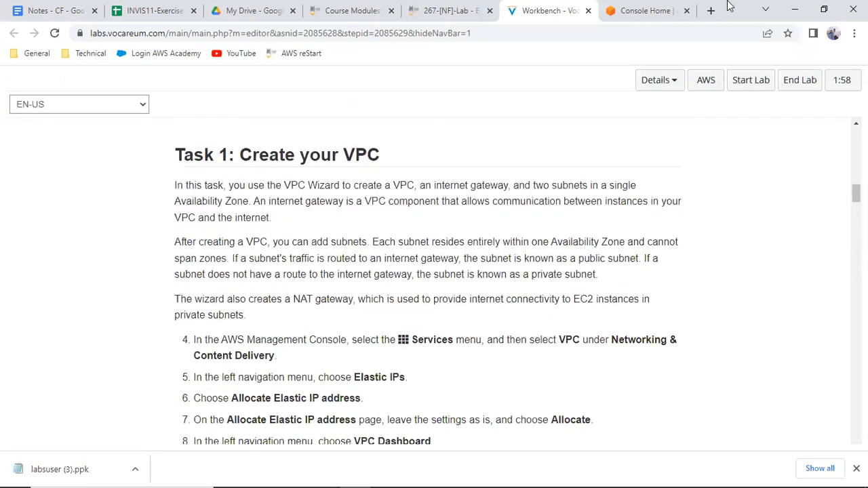
Switch to the AWS console, open the VPC service and inspect the list of existing VPCs
{"action": "left_click", "coordinate": [654, 9]}
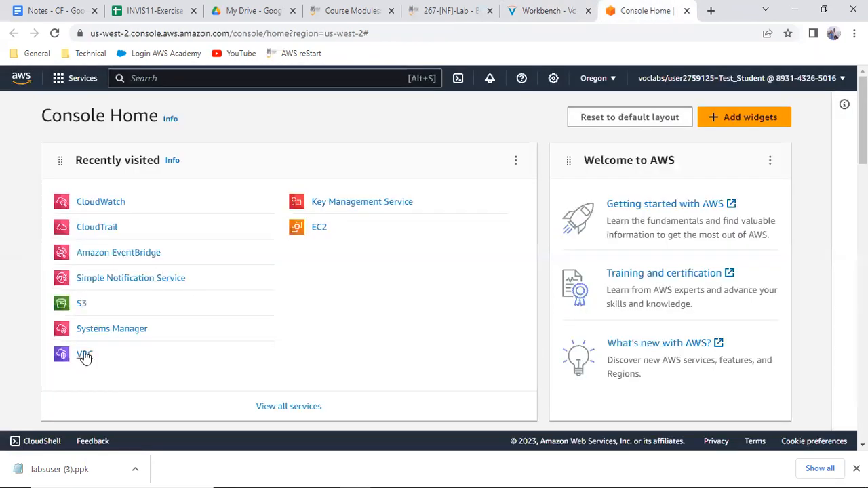
{"action": "left_click", "coordinate": [86, 354]}
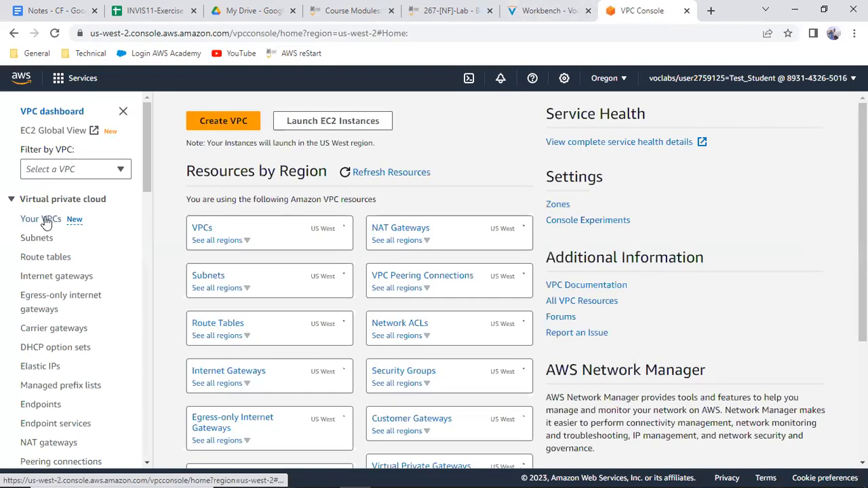
{"action": "left_click", "coordinate": [46, 221]}
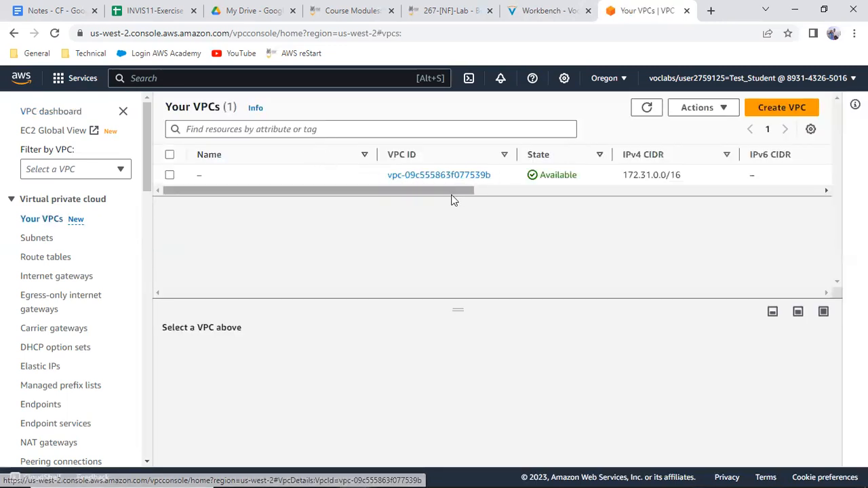
{"action": "left_click_drag", "start_coordinate": [456, 192], "coordinate": [627, 191]}
{"action": "left_click_drag", "start_coordinate": [692, 172], "coordinate": [349, 236]}
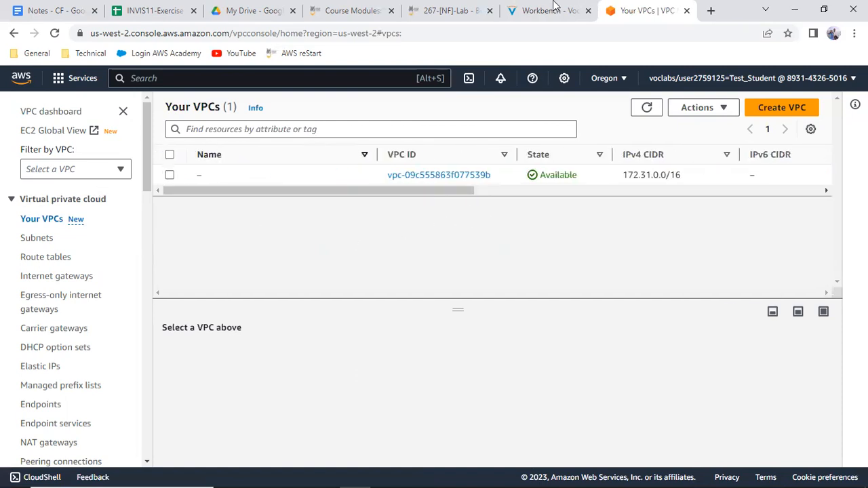
Switch to the lab instructions and read the Task 1 step about choosing Elastic IPs
{"action": "left_click", "coordinate": [553, 10]}
{"action": "scroll", "coordinate": [441, 287], "scroll_direction": "down", "scroll_amount": 2}
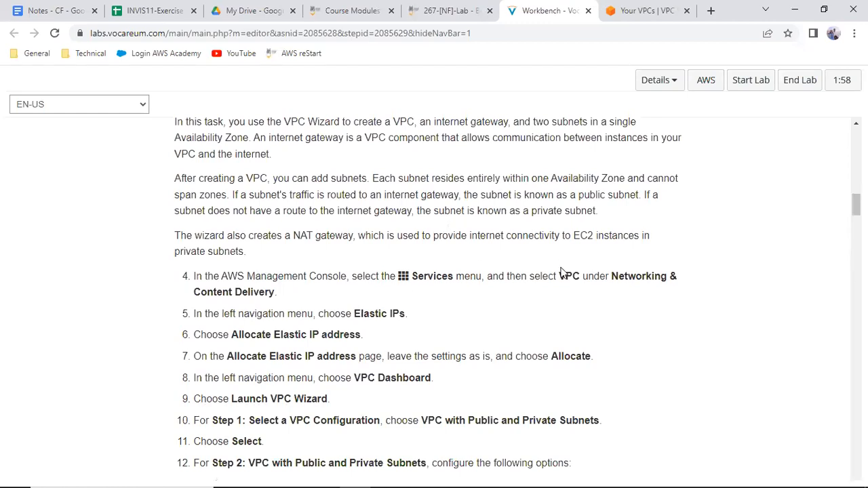
{"action": "double_click", "coordinate": [376, 314]}
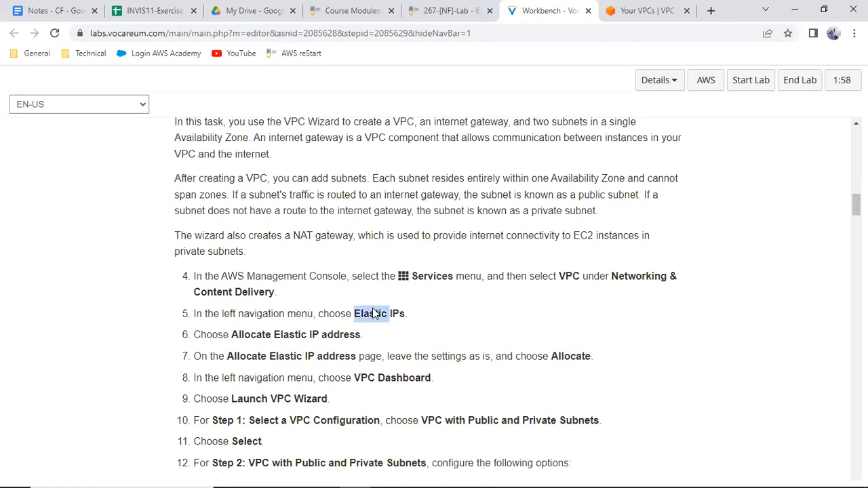
Switch to the AWS console and look through the VPC service's resource categories to locate Elastic IPs
{"action": "left_click", "coordinate": [677, 8]}
{"action": "scroll", "coordinate": [119, 314], "scroll_direction": "down", "scroll_amount": 4}
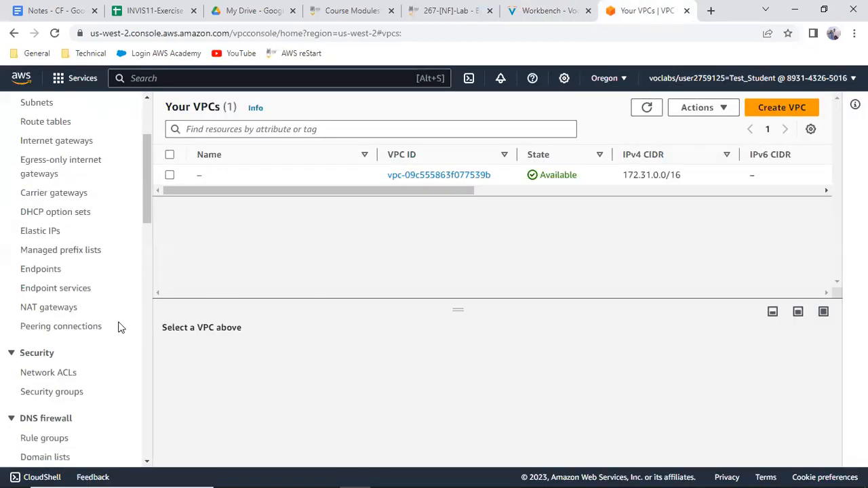
{"action": "scroll", "coordinate": [120, 344], "scroll_direction": "down", "scroll_amount": 1}
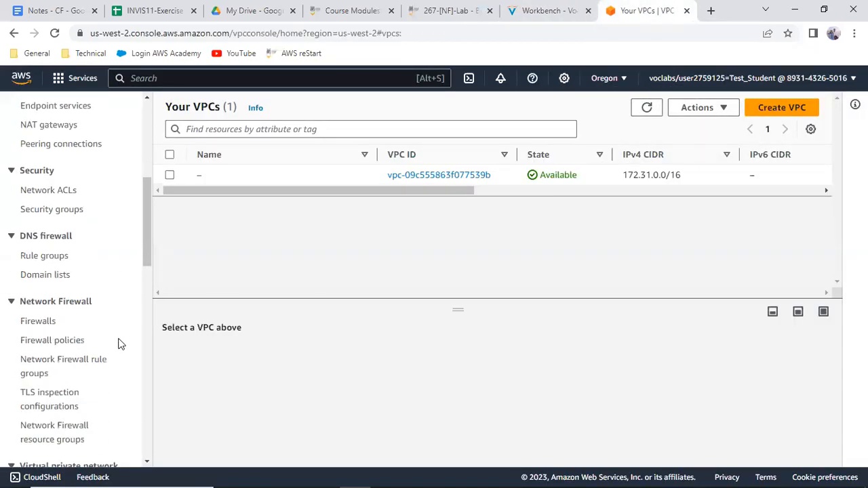
{"action": "scroll", "coordinate": [120, 346], "scroll_direction": "up", "scroll_amount": 2}
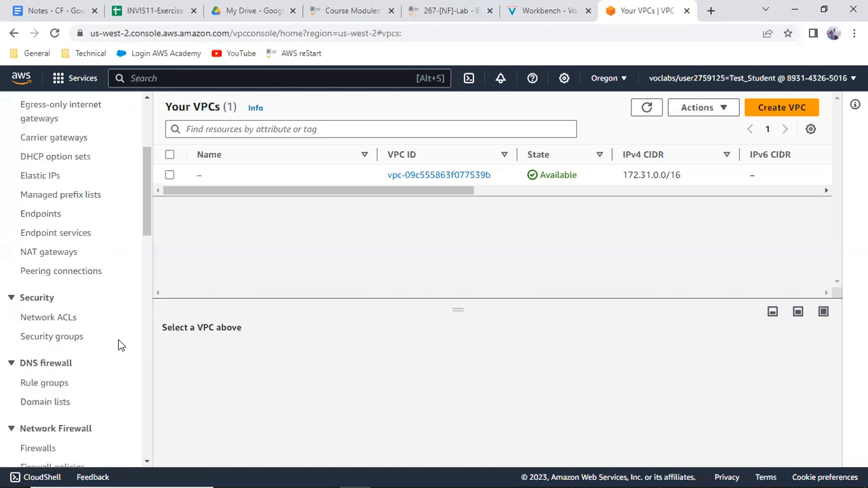
{"action": "scroll", "coordinate": [118, 346], "scroll_direction": "up", "scroll_amount": 2}
{"action": "scroll", "coordinate": [118, 345], "scroll_direction": "down", "scroll_amount": 4}
{"action": "scroll", "coordinate": [118, 357], "scroll_direction": "down", "scroll_amount": 1}
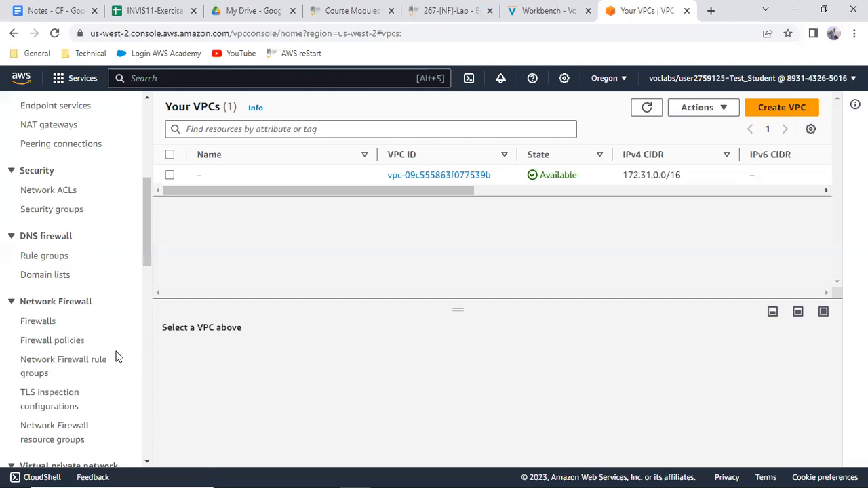
{"action": "scroll", "coordinate": [118, 358], "scroll_direction": "down", "scroll_amount": 3}
{"action": "scroll", "coordinate": [118, 364], "scroll_direction": "down", "scroll_amount": 6}
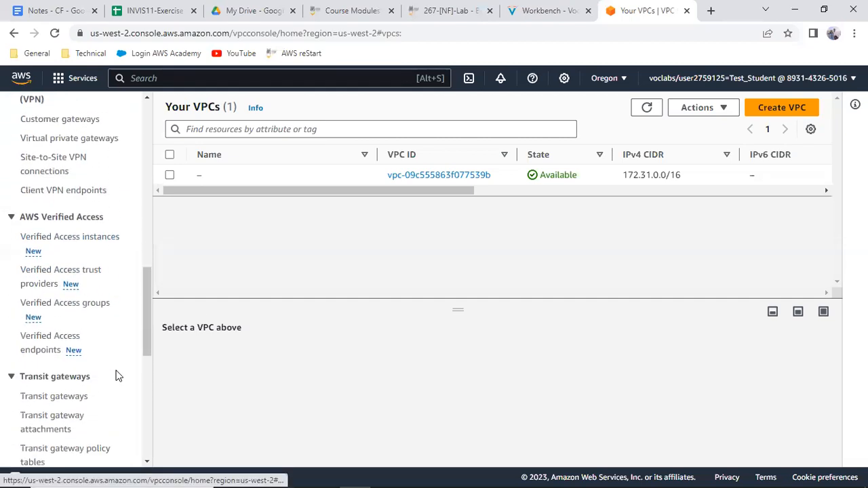
{"action": "scroll", "coordinate": [117, 380], "scroll_direction": "down", "scroll_amount": 5}
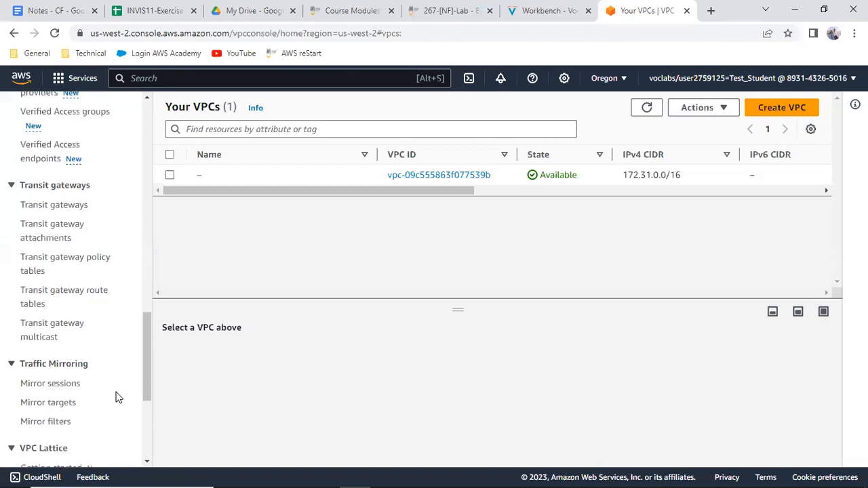
{"action": "scroll", "coordinate": [117, 398], "scroll_direction": "up", "scroll_amount": 12}
{"action": "scroll", "coordinate": [117, 398], "scroll_direction": "up", "scroll_amount": 3}
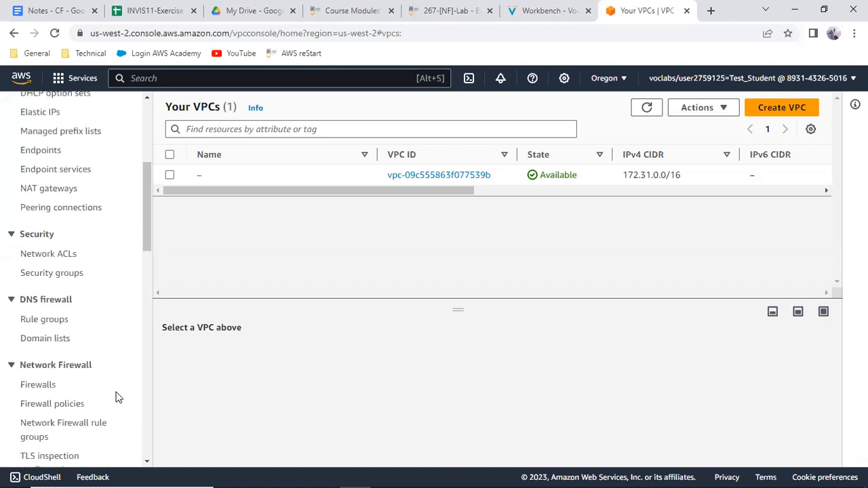
{"action": "scroll", "coordinate": [117, 398], "scroll_direction": "up", "scroll_amount": 2}
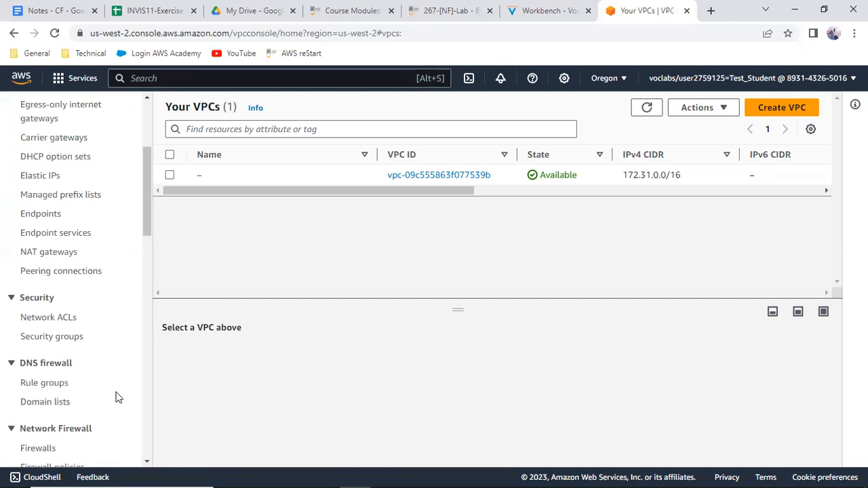
{"action": "scroll", "coordinate": [96, 164], "scroll_direction": "up", "scroll_amount": 2}
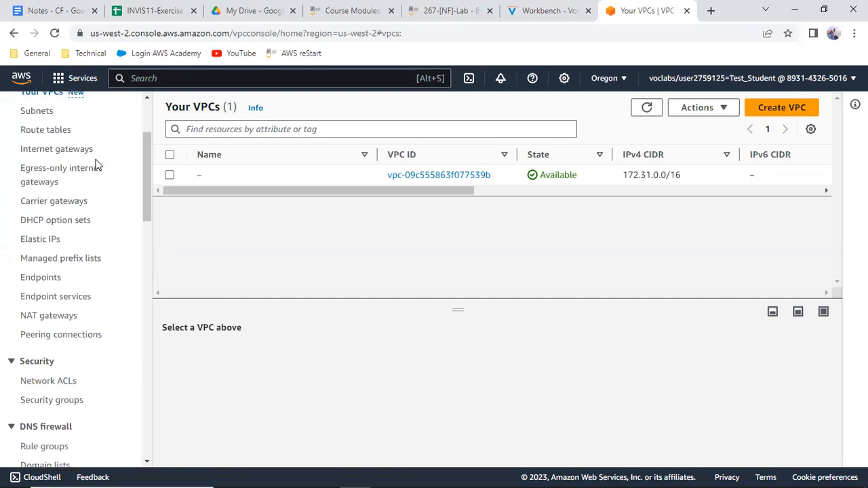
{"action": "scroll", "coordinate": [96, 164], "scroll_direction": "up", "scroll_amount": 2}
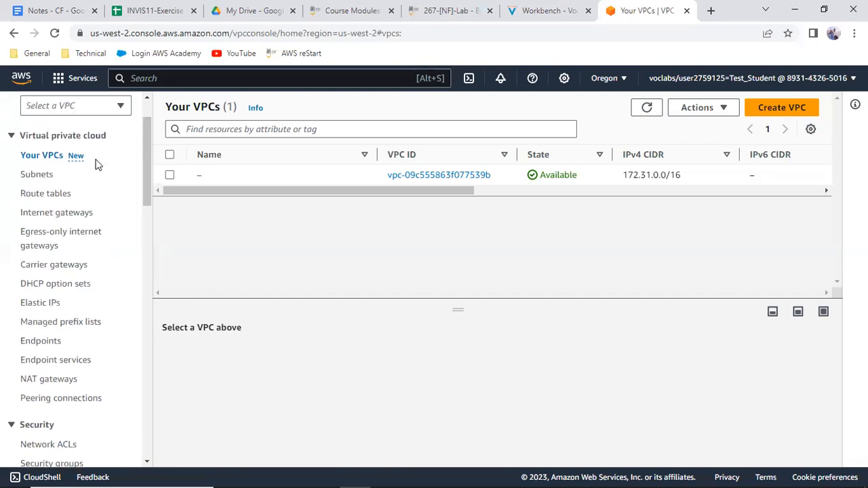
Open the Elastic IP allocation form and check lab steps 7 and 8 for the required settings
{"action": "left_click", "coordinate": [49, 310]}
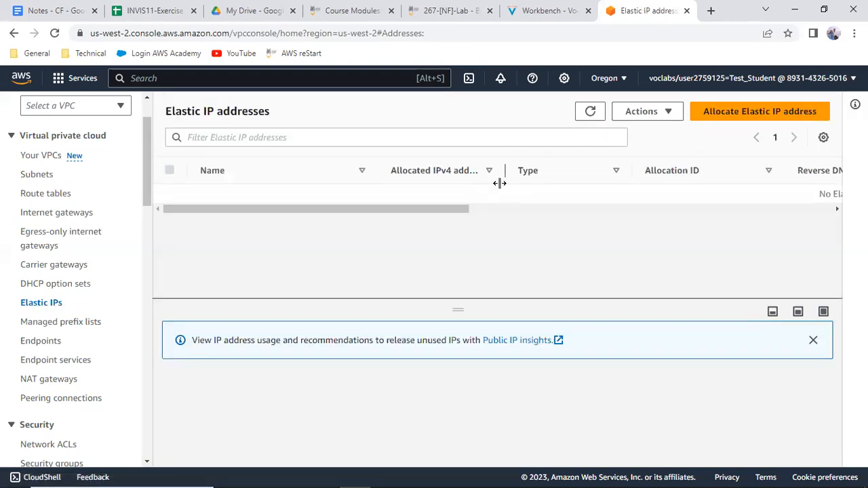
{"action": "left_click", "coordinate": [711, 115]}
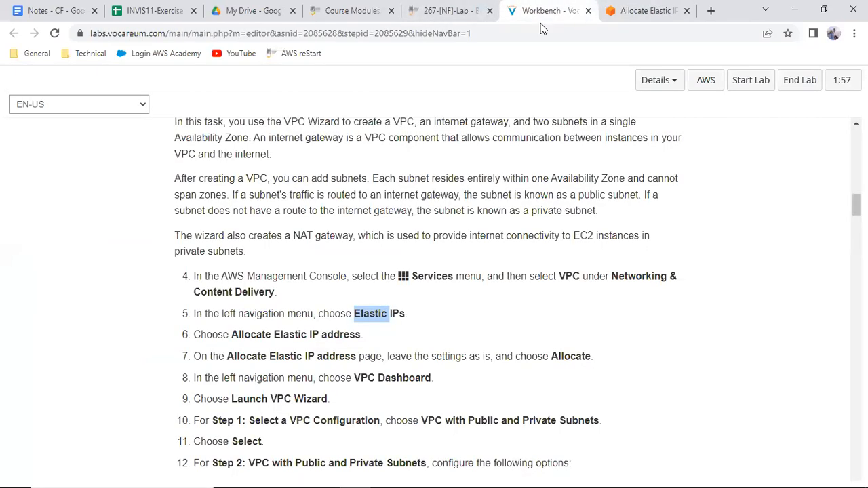
{"action": "left_click", "coordinate": [546, 8]}
{"action": "triple_click", "coordinate": [380, 378]}
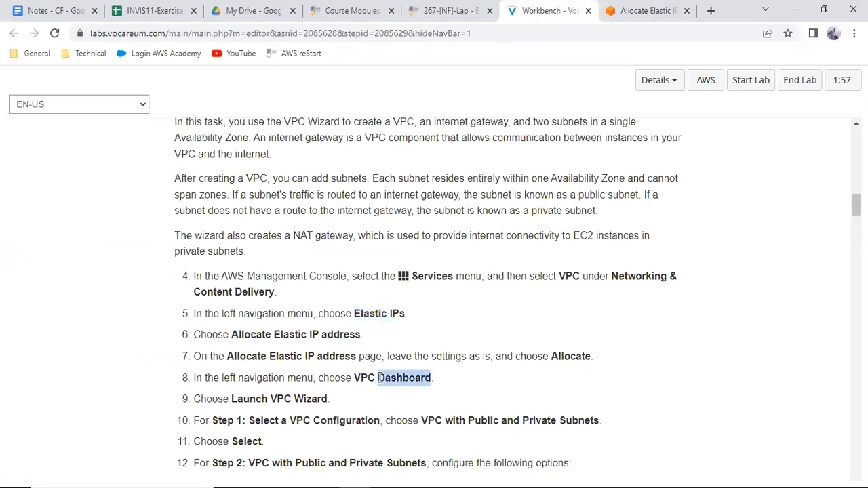
Switch to the AWS console and allocate an Elastic IP address from Amazon's IPv4 pool, keeping the default settings
{"action": "left_click", "coordinate": [653, 20]}
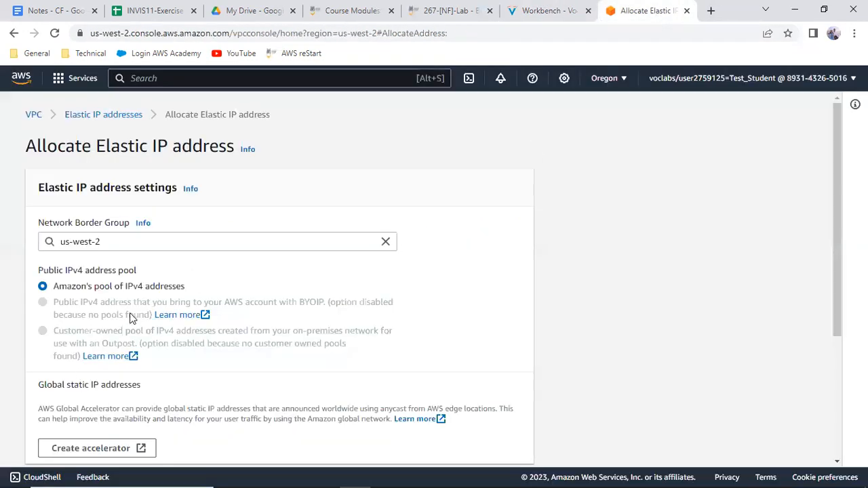
{"action": "scroll", "coordinate": [189, 296], "scroll_direction": "down", "scroll_amount": 2}
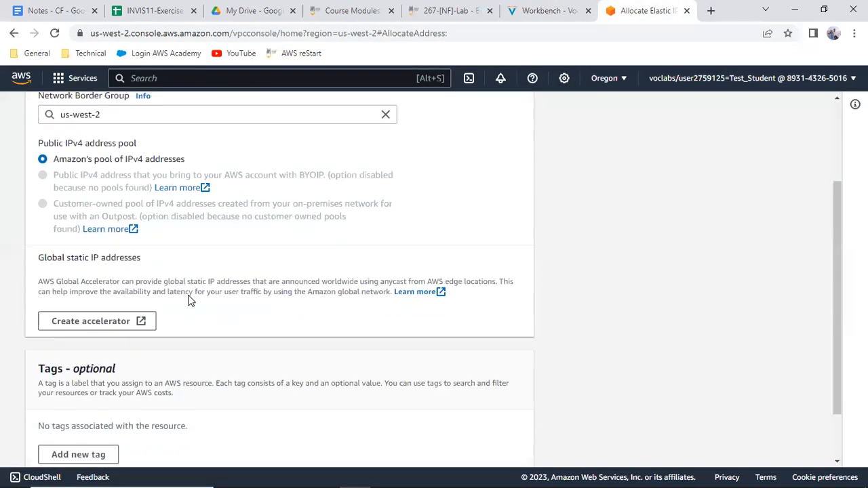
{"action": "scroll", "coordinate": [189, 296], "scroll_direction": "down", "scroll_amount": 1}
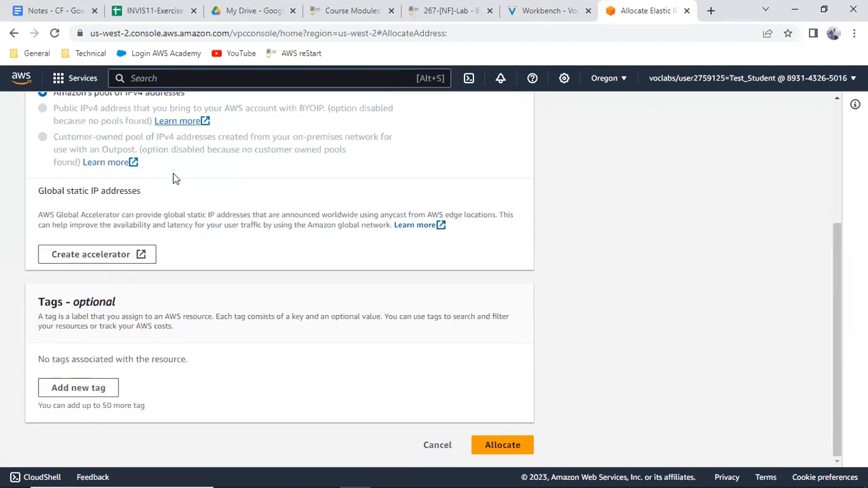
{"action": "scroll", "coordinate": [207, 330], "scroll_direction": "up", "scroll_amount": 3}
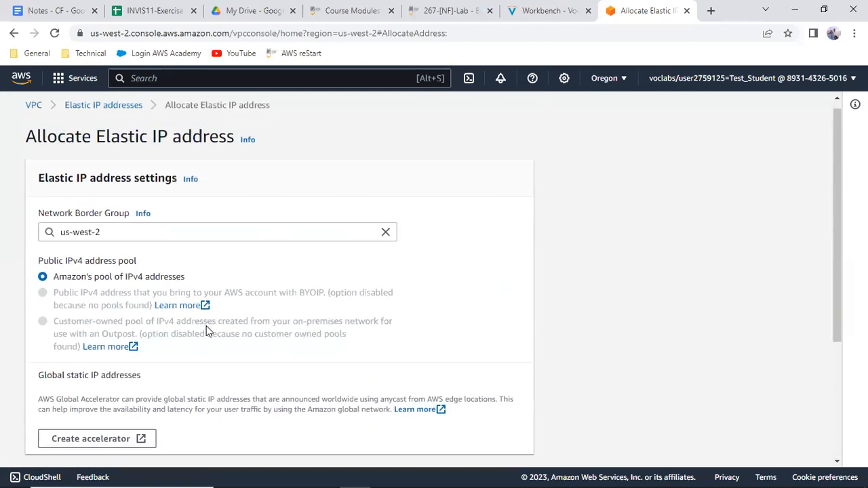
{"action": "scroll", "coordinate": [207, 330], "scroll_direction": "down", "scroll_amount": 3}
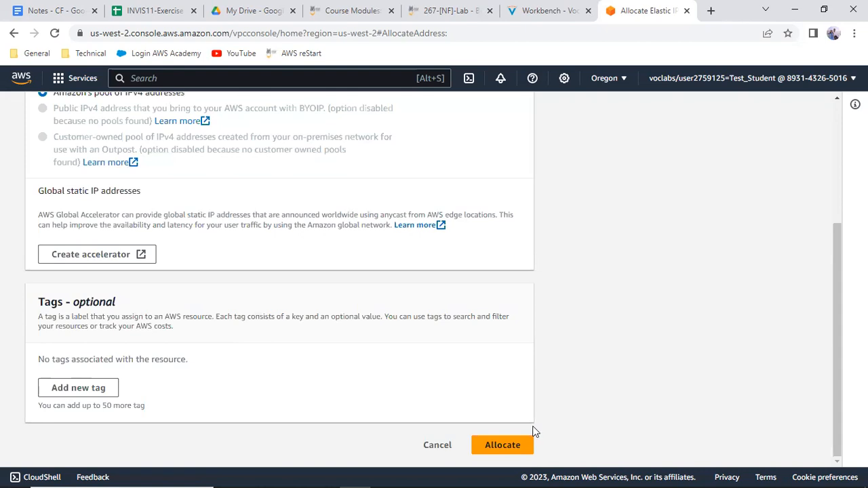
{"action": "left_click", "coordinate": [520, 445]}
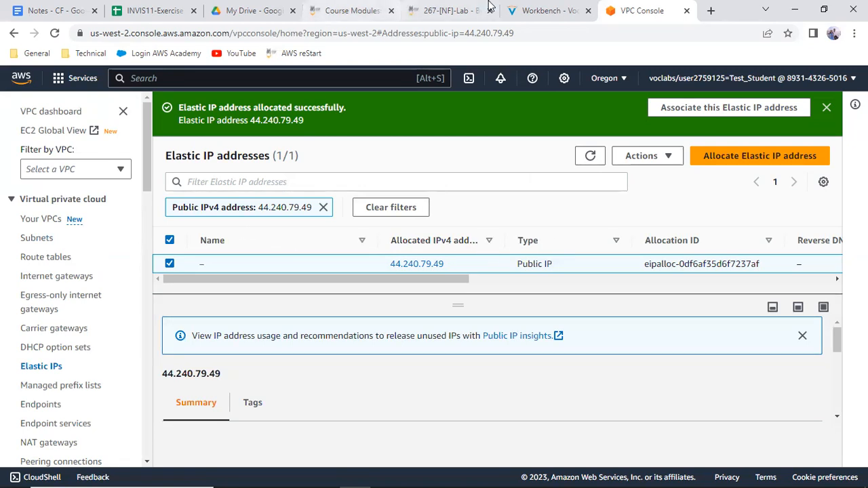
Switch to the lab instructions and read the VPC wizard steps through the step 12 configuration options
{"action": "left_click", "coordinate": [553, 11]}
{"action": "scroll", "coordinate": [500, 249], "scroll_direction": "down", "scroll_amount": 2}
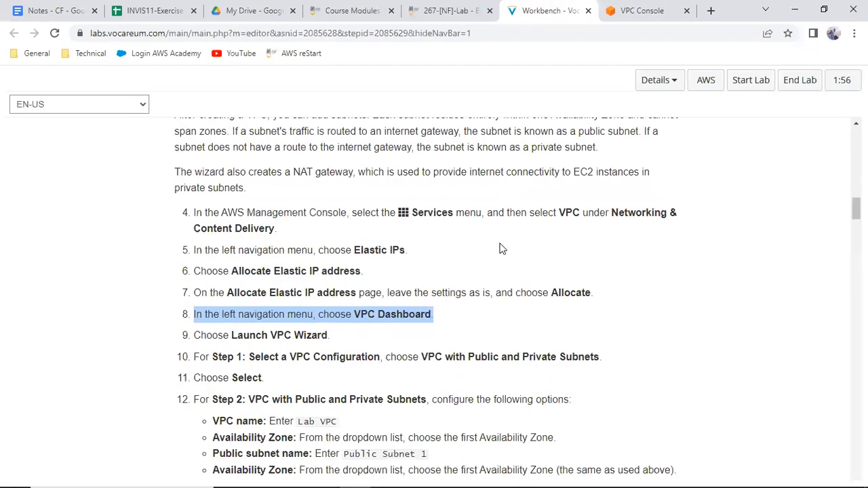
{"action": "triple_click", "coordinate": [277, 271]}
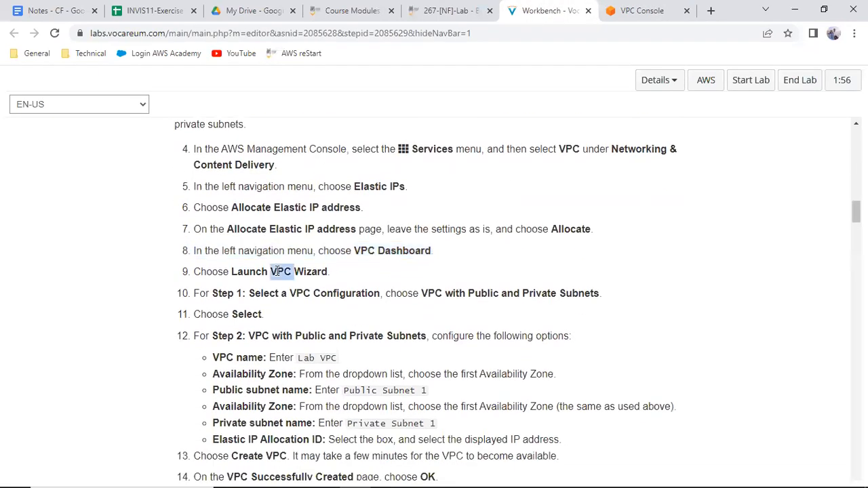
{"action": "triple_click", "coordinate": [491, 293]}
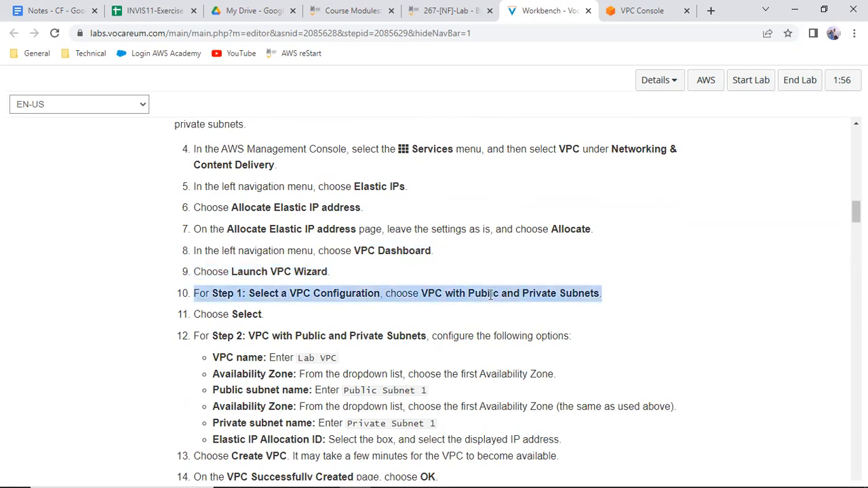
{"action": "scroll", "coordinate": [492, 293], "scroll_direction": "down", "scroll_amount": 1}
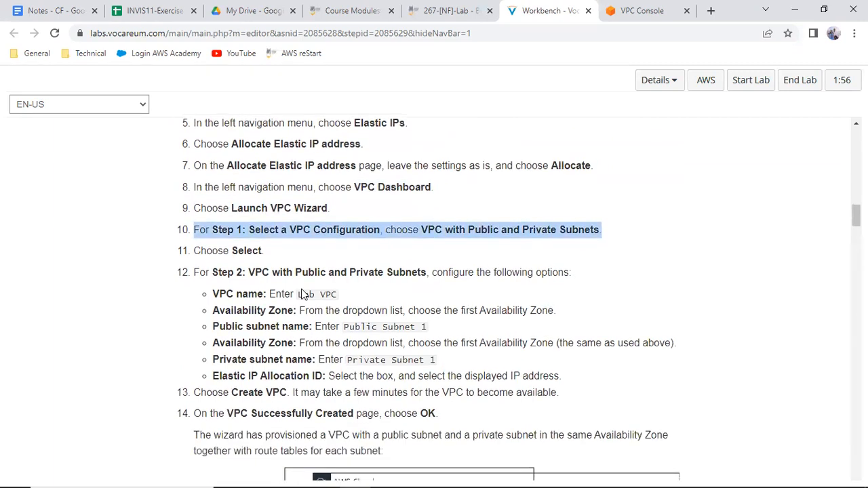
Copy the VPC name Lab VPC from step 12, and examine the diagram of subnets and route tables
{"action": "left_click_drag", "start_coordinate": [300, 294], "coordinate": [347, 297]}
{"action": "right_click", "coordinate": [330, 294]}
{"action": "left_click", "coordinate": [344, 303]}
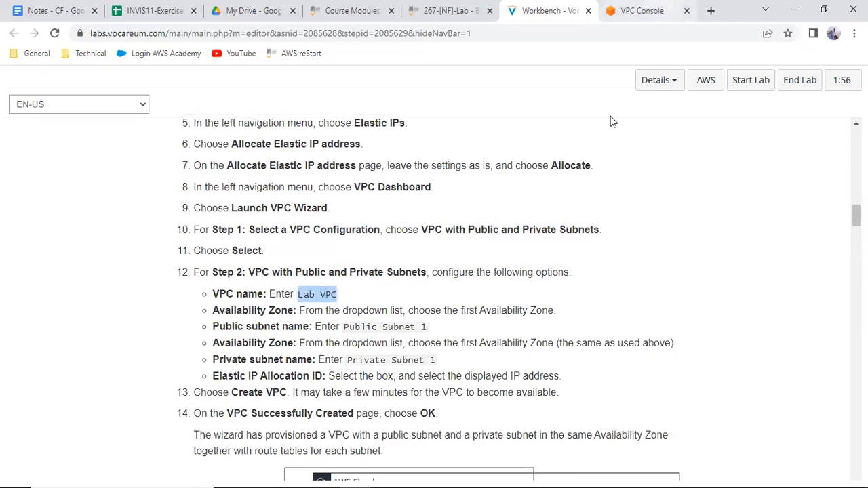
{"action": "scroll", "coordinate": [598, 156], "scroll_direction": "down", "scroll_amount": 1}
{"action": "scroll", "coordinate": [595, 154], "scroll_direction": "down", "scroll_amount": 3}
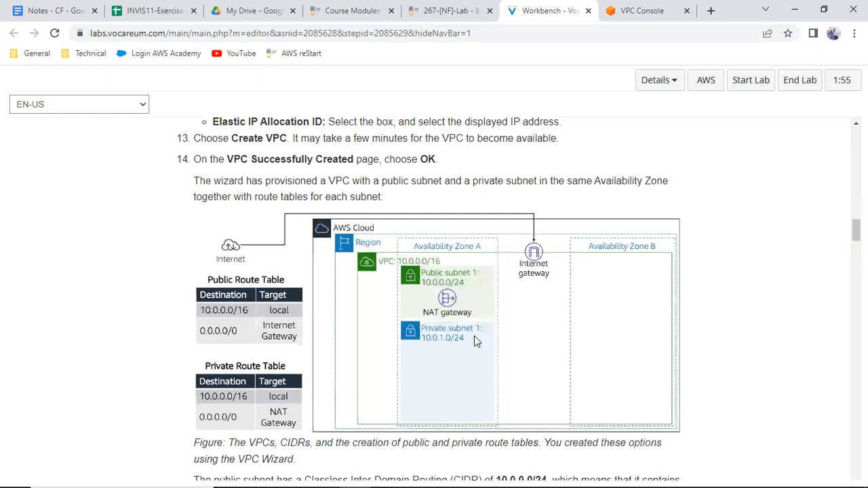
Switch to the AWS console, start creating a VPC with the VPC only option and name it Lab VPC
{"action": "left_click", "coordinate": [646, 9]}
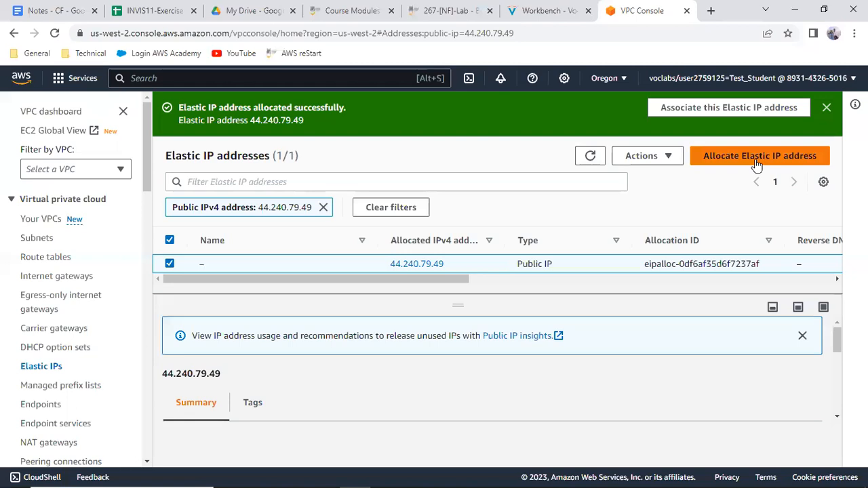
{"action": "left_click", "coordinate": [47, 219]}
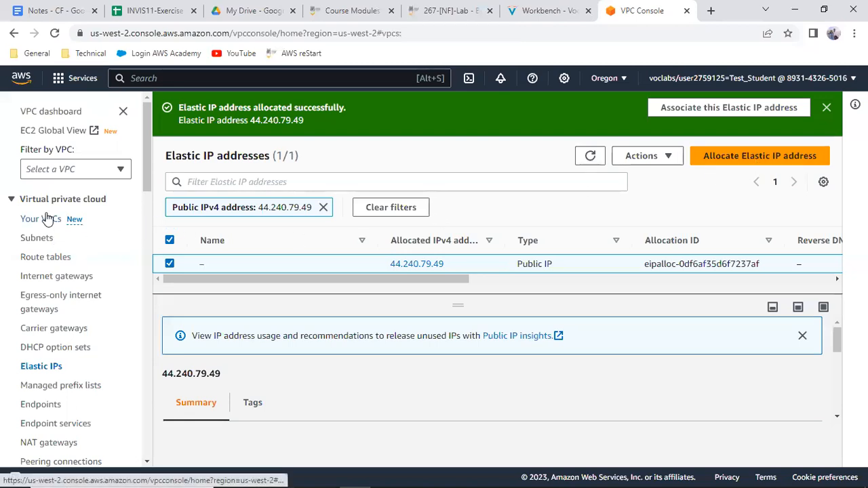
{"action": "left_click", "coordinate": [797, 109]}
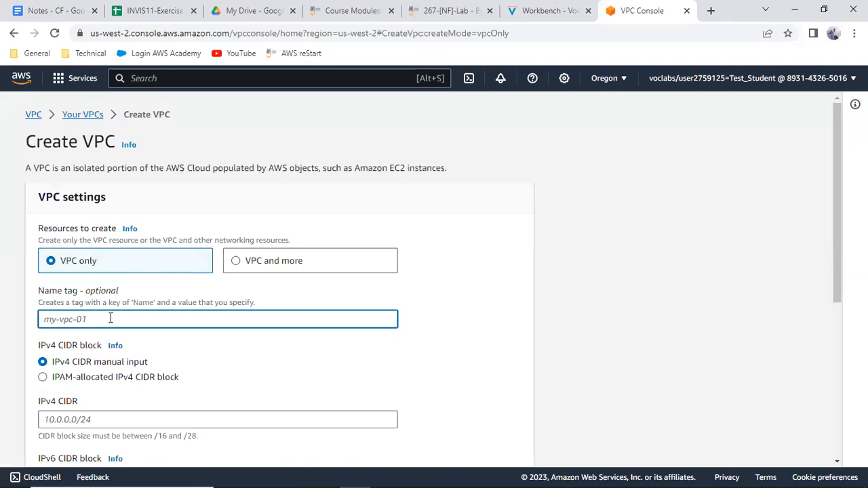
{"action": "key", "text": "ctrl+v"}
Set the IPv4 CIDR of Lab VPC to 10.0.0.0/16 as given in the lab diagram, and create the VPC
{"action": "scroll", "coordinate": [205, 328], "scroll_direction": "down", "scroll_amount": 3}
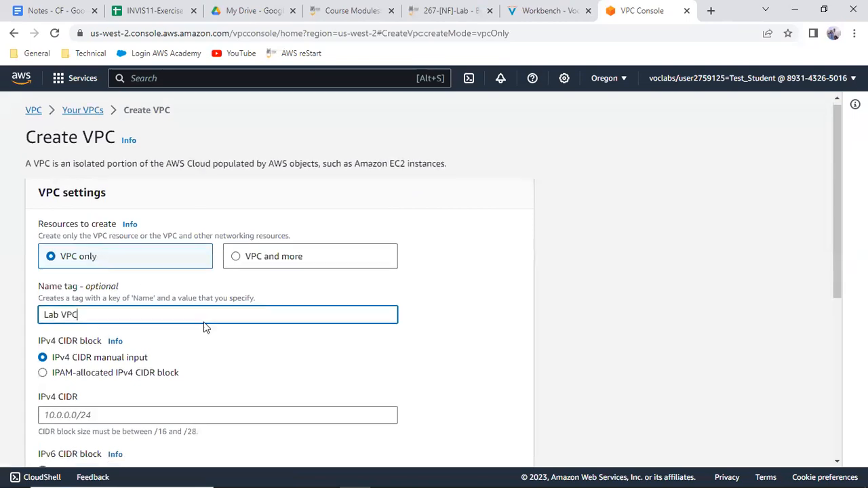
{"action": "left_click", "coordinate": [59, 228]}
{"action": "left_click", "coordinate": [550, 11]}
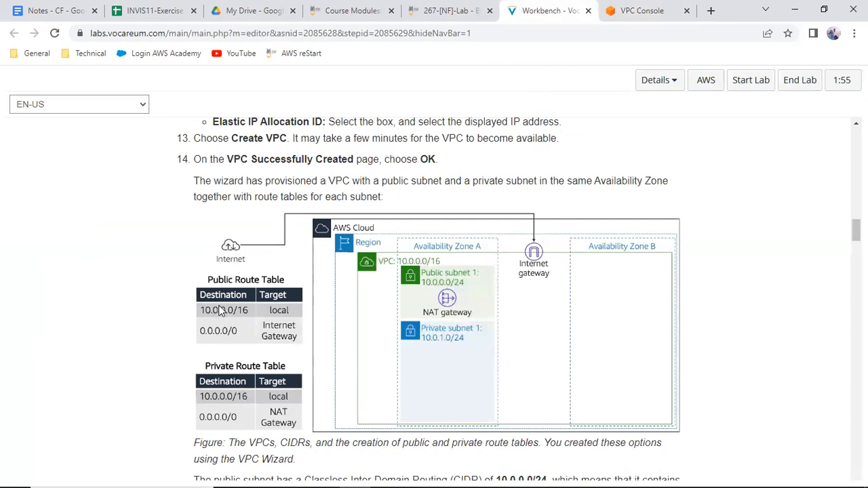
{"action": "left_click", "coordinate": [644, 11]}
{"action": "type", "text": "10.0.00"}
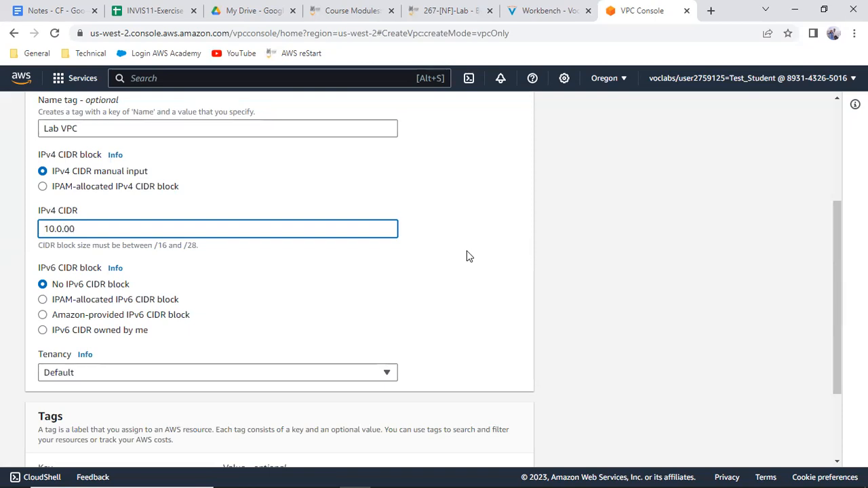
{"action": "type", "text": "9"}
{"action": "type", "text": "0"}
{"action": "type", "text": "/16"}
{"action": "scroll", "coordinate": [409, 264], "scroll_direction": "down", "scroll_amount": 2}
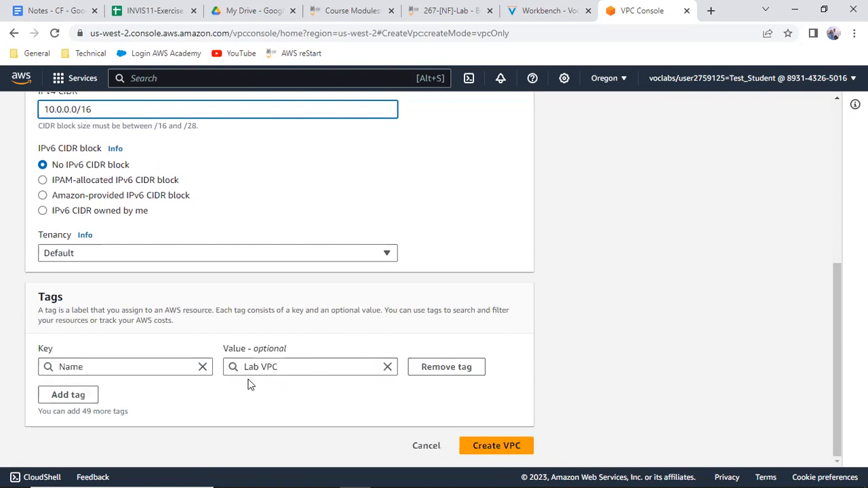
{"action": "left_click", "coordinate": [492, 445]}
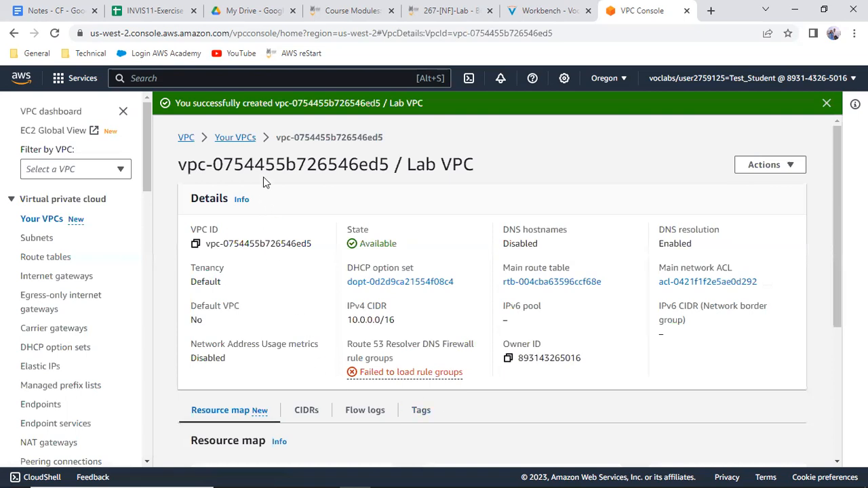
Open the subnets list and start creating a subnet in Lab VPC
{"action": "left_click", "coordinate": [244, 136]}
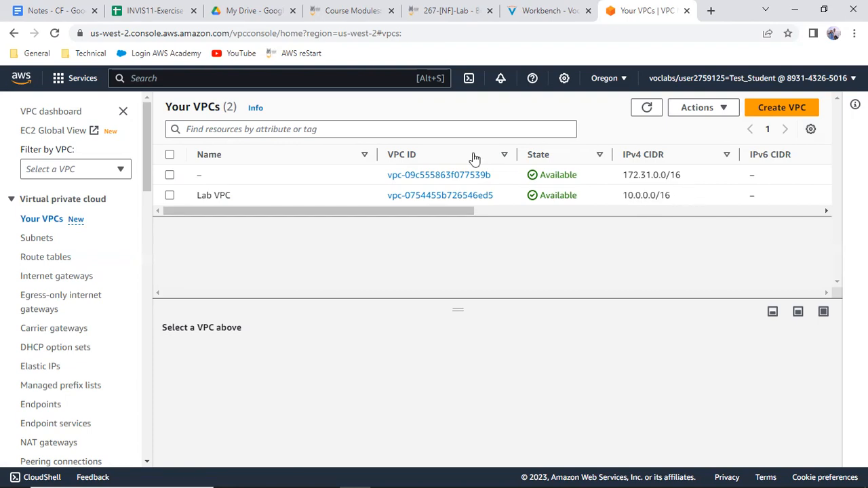
{"action": "left_click", "coordinate": [39, 239]}
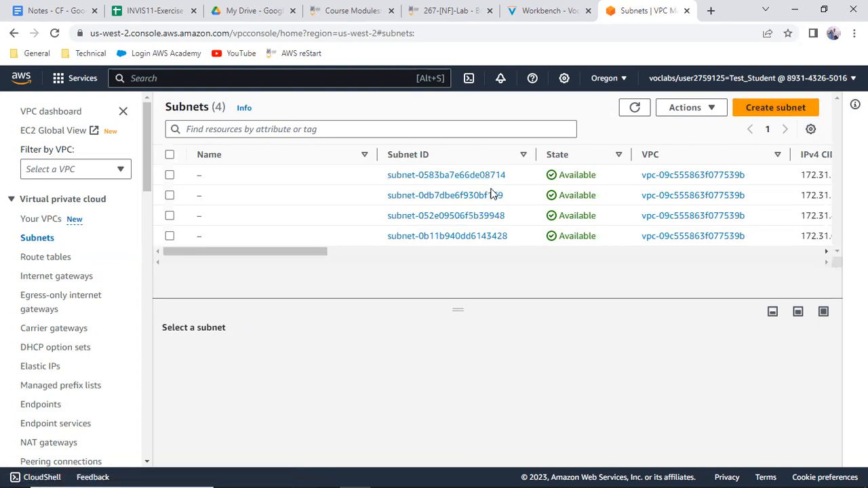
{"action": "left_click", "coordinate": [780, 110]}
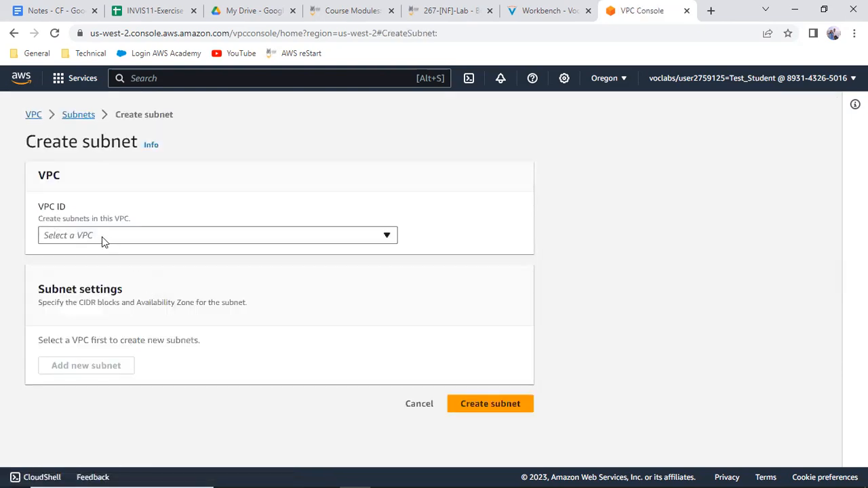
{"action": "left_click", "coordinate": [102, 236]}
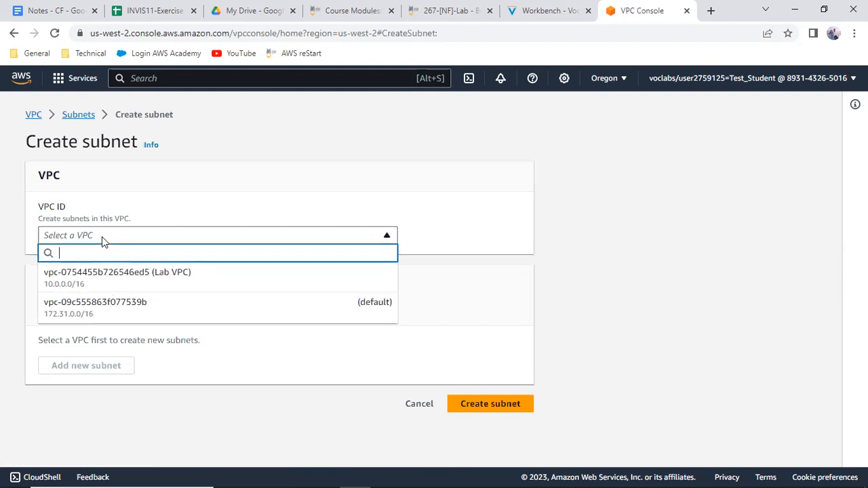
{"action": "left_click", "coordinate": [103, 274]}
{"action": "scroll", "coordinate": [170, 243], "scroll_direction": "down", "scroll_amount": 2}
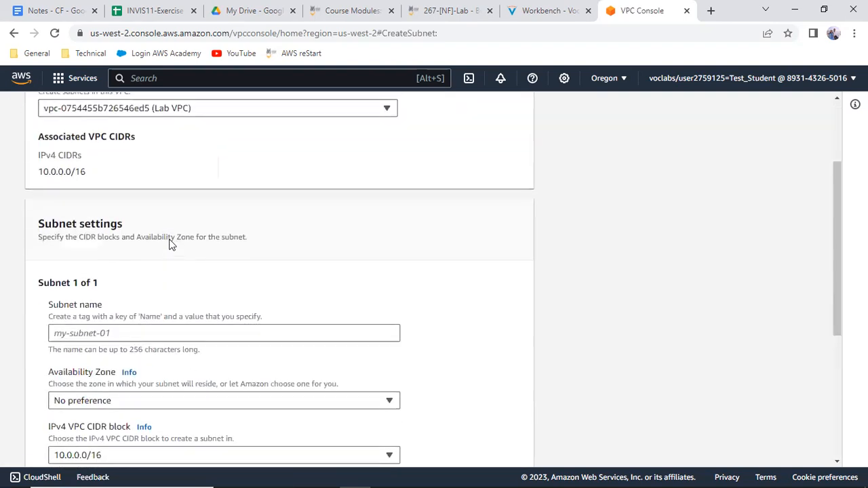
Name the subnet Public Subnet 1, checking the lab diagram and Task 2 instructions for the naming
{"action": "left_click", "coordinate": [97, 334]}
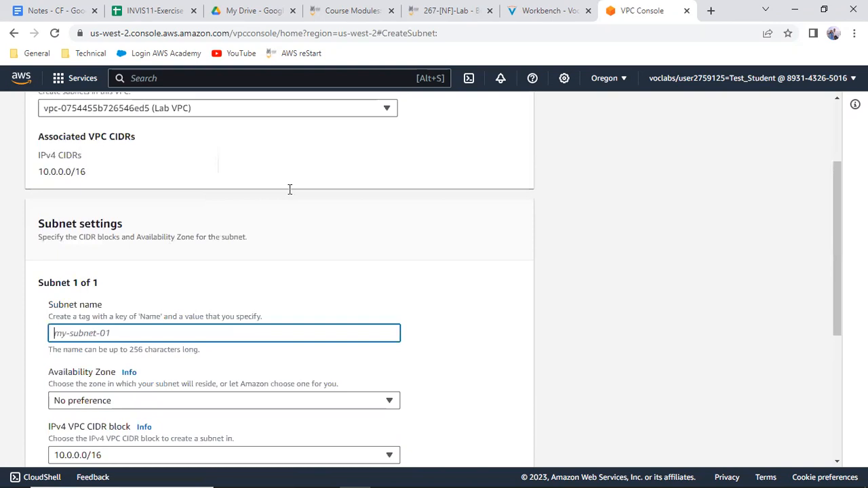
{"action": "left_click", "coordinate": [542, 12]}
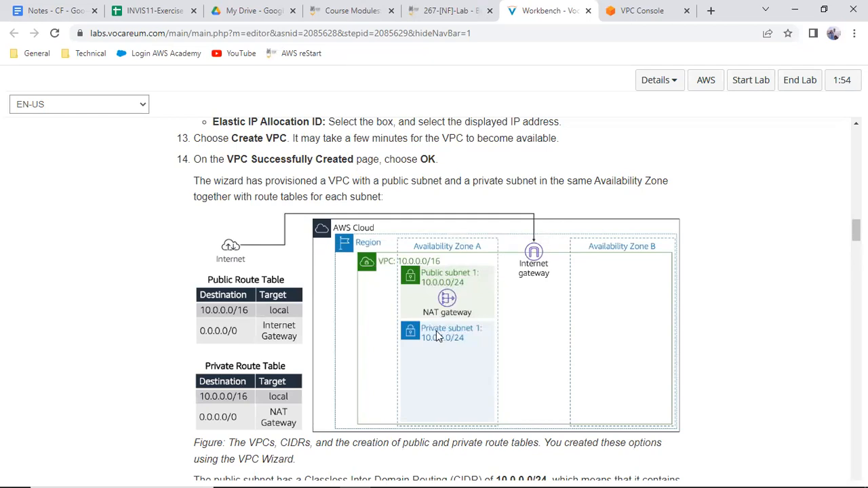
{"action": "scroll", "coordinate": [448, 334], "scroll_direction": "down", "scroll_amount": 3}
{"action": "scroll", "coordinate": [446, 331], "scroll_direction": "down", "scroll_amount": 3}
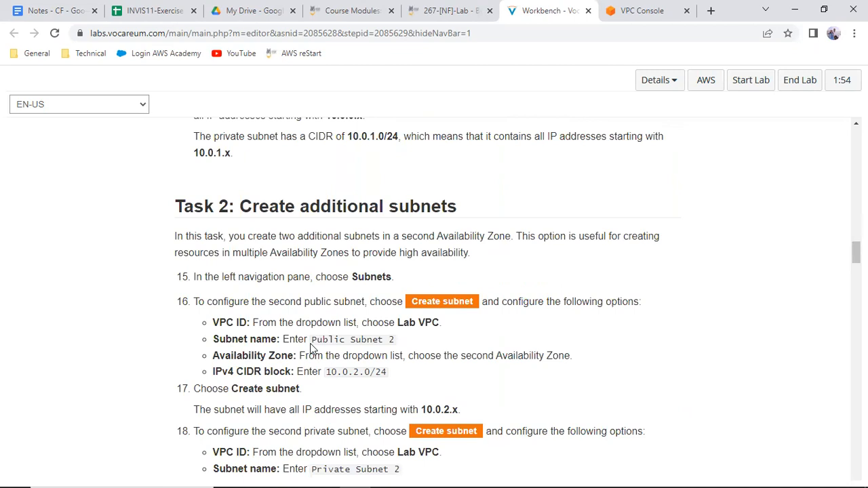
{"action": "left_click_drag", "start_coordinate": [312, 339], "coordinate": [375, 338]}
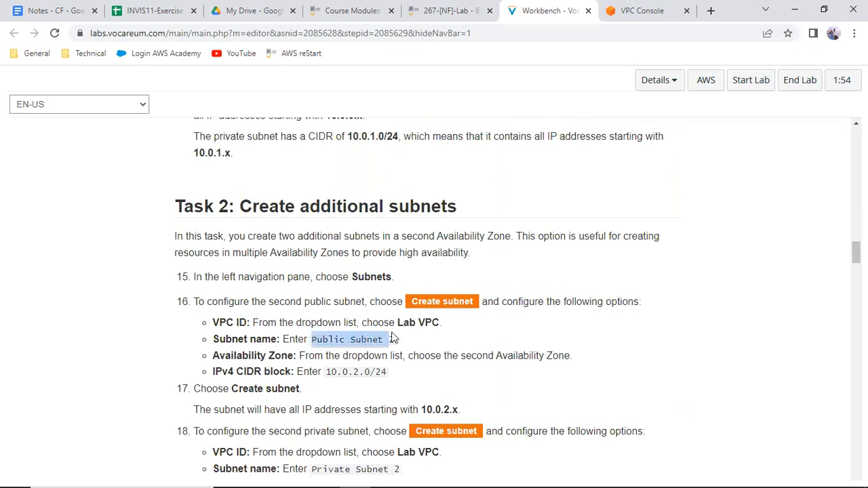
{"action": "scroll", "coordinate": [392, 338], "scroll_direction": "up", "scroll_amount": 5}
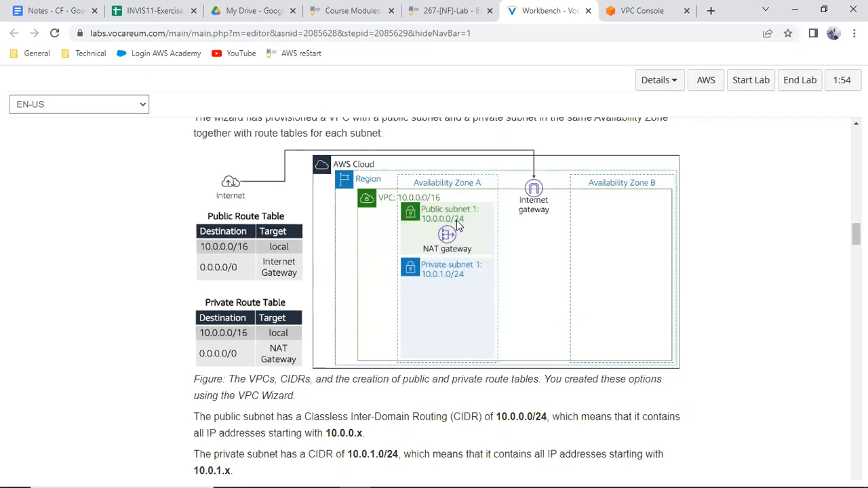
{"action": "scroll", "coordinate": [460, 316], "scroll_direction": "down", "scroll_amount": 4}
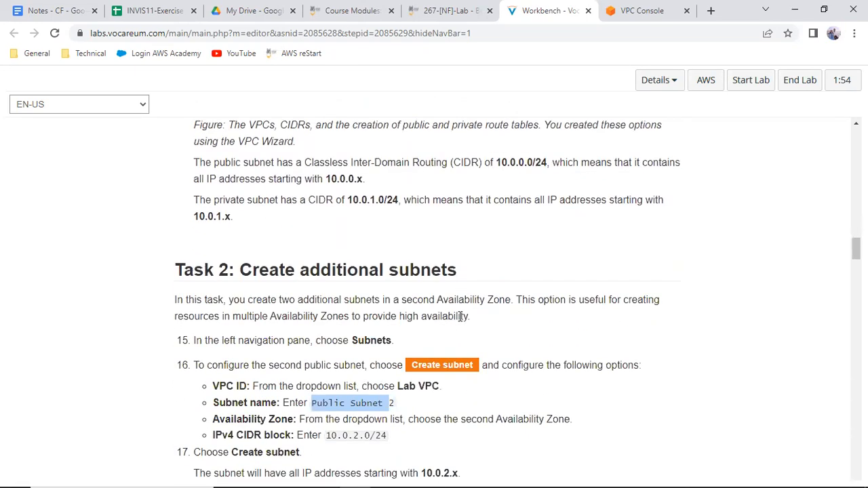
{"action": "left_click", "coordinate": [624, 10]}
{"action": "type", "text": "Public Subnet"}
{"action": "type", "text": "1"}
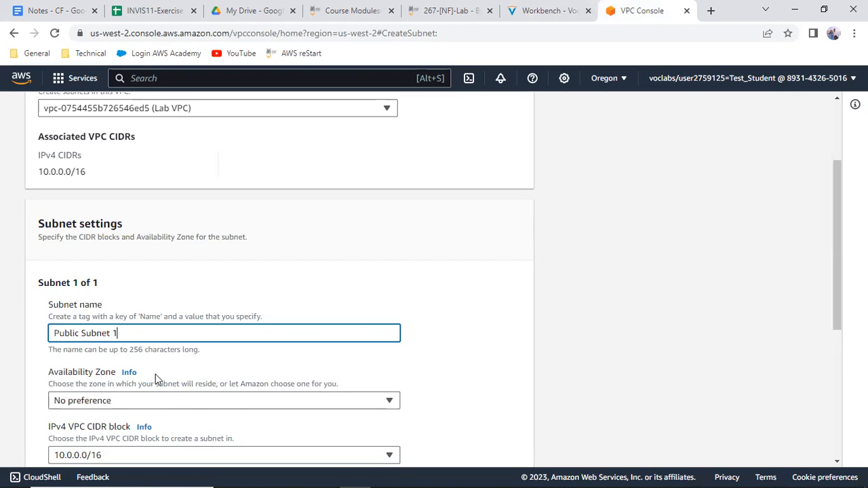
Check the Availability Zone instruction in step 12 of the lab, and set Public Subnet 1 to US West (Oregon) / us-west-2a
{"action": "scroll", "coordinate": [160, 374], "scroll_direction": "down", "scroll_amount": 1}
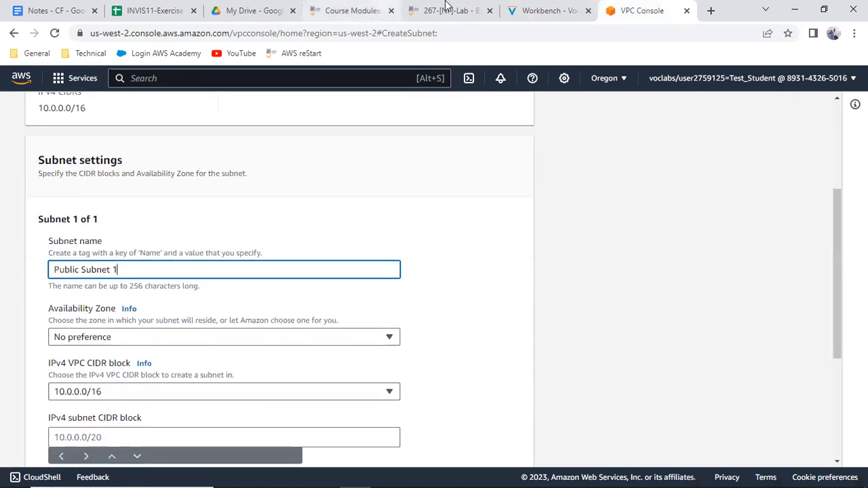
{"action": "left_click", "coordinate": [525, 11]}
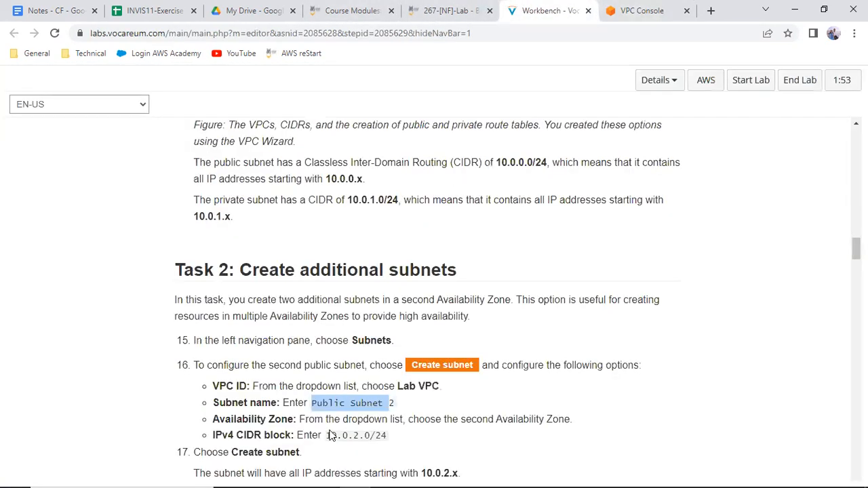
{"action": "scroll", "coordinate": [331, 436], "scroll_direction": "up", "scroll_amount": 3}
{"action": "scroll", "coordinate": [330, 435], "scroll_direction": "up", "scroll_amount": 2}
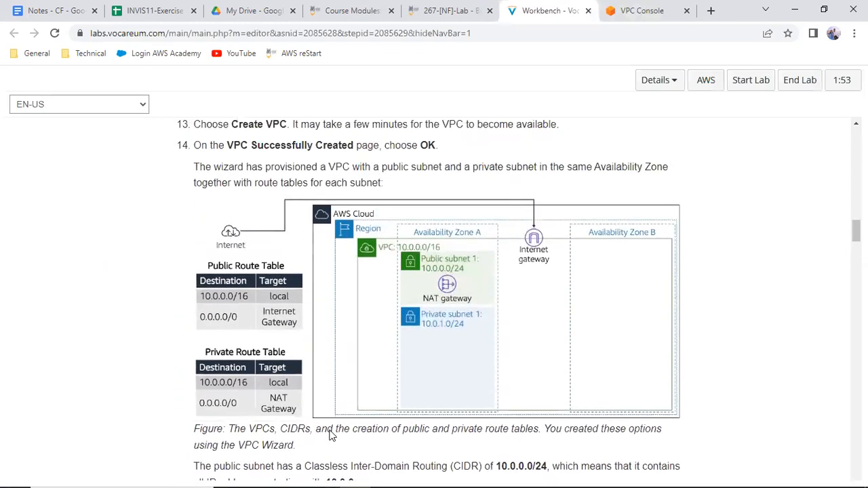
{"action": "scroll", "coordinate": [331, 436], "scroll_direction": "down", "scroll_amount": 1}
{"action": "scroll", "coordinate": [258, 218], "scroll_direction": "up", "scroll_amount": 4}
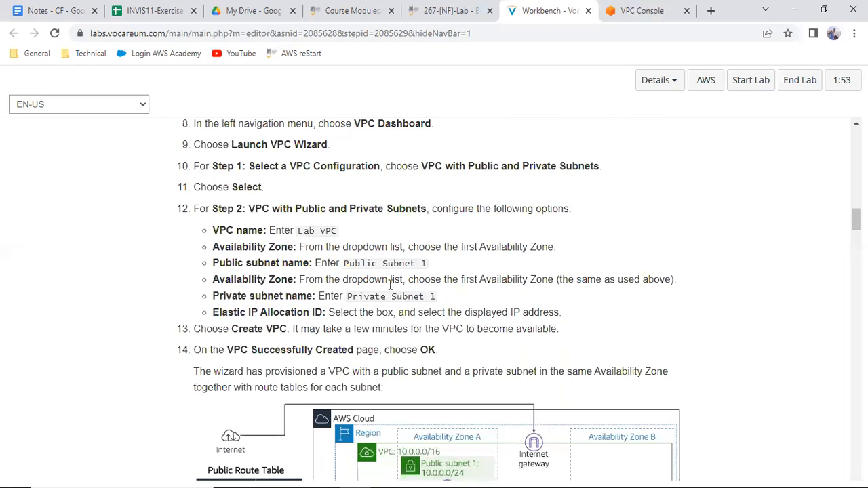
{"action": "left_click_drag", "start_coordinate": [469, 280], "coordinate": [618, 276]}
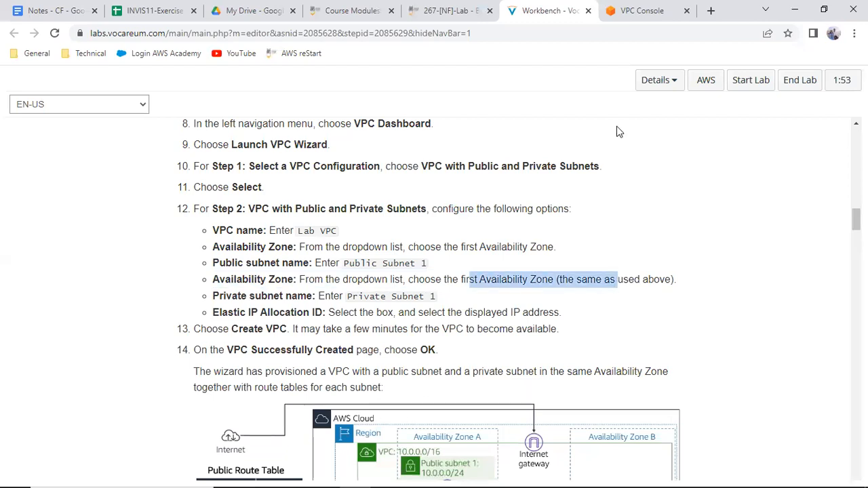
{"action": "left_click", "coordinate": [645, 10]}
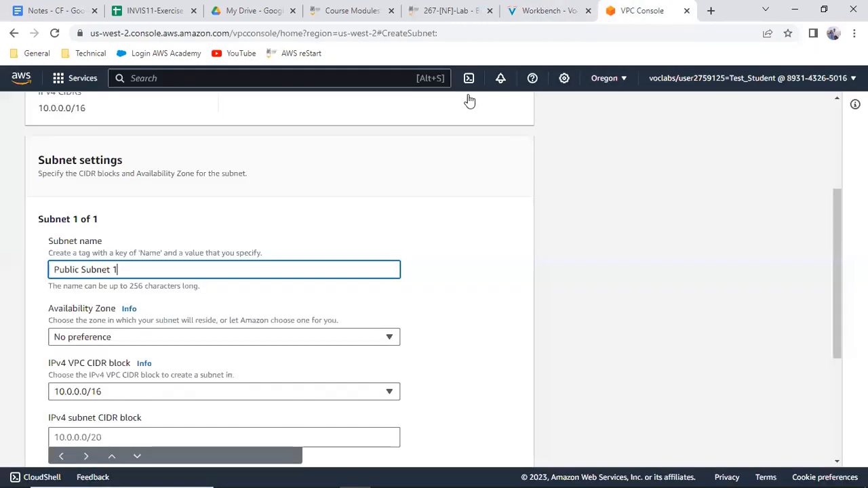
{"action": "left_click", "coordinate": [102, 338]}
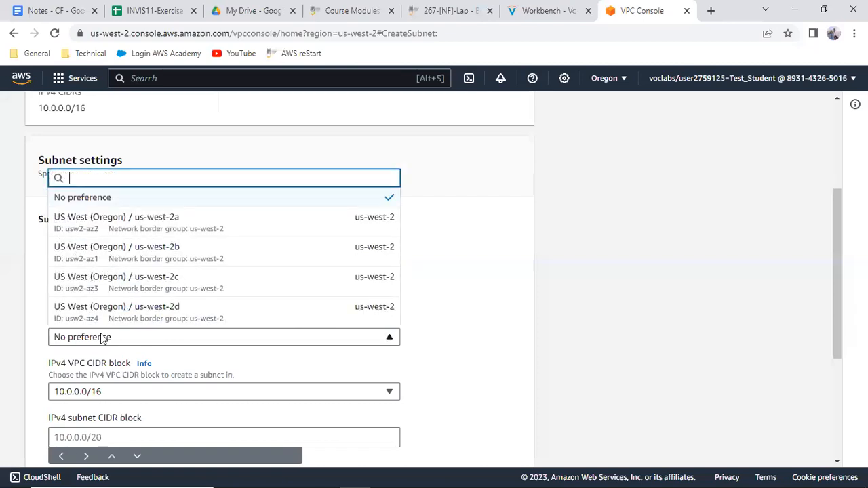
{"action": "left_click", "coordinate": [129, 207]}
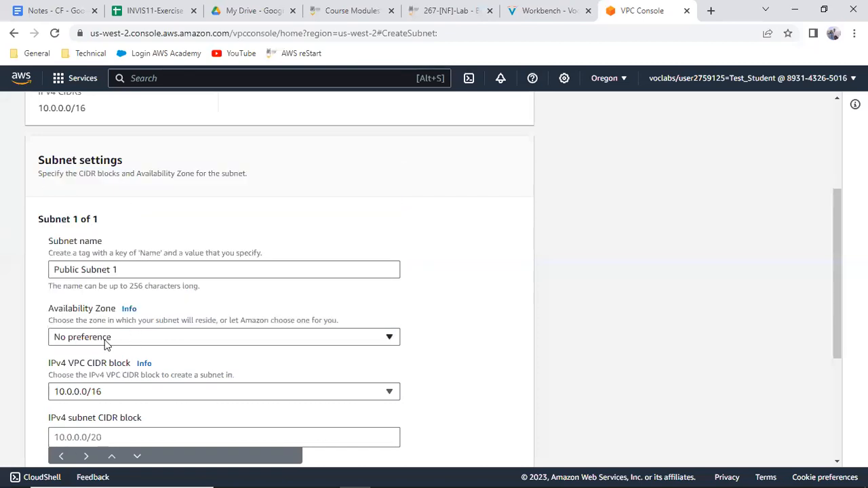
{"action": "left_click", "coordinate": [105, 340]}
{"action": "left_click", "coordinate": [152, 229]}
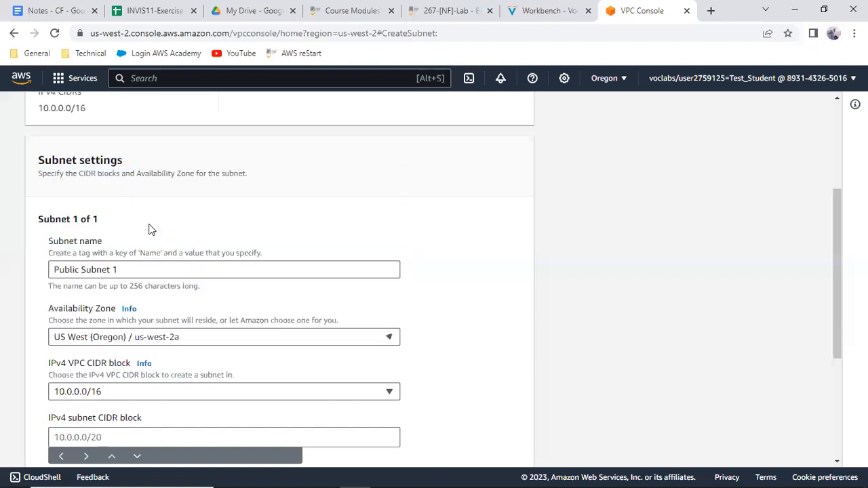
Look up the public subnet's range in the lab diagram and set the IPv4 subnet CIDR block to 10.0.0.0/24
{"action": "scroll", "coordinate": [161, 285], "scroll_direction": "down", "scroll_amount": 2}
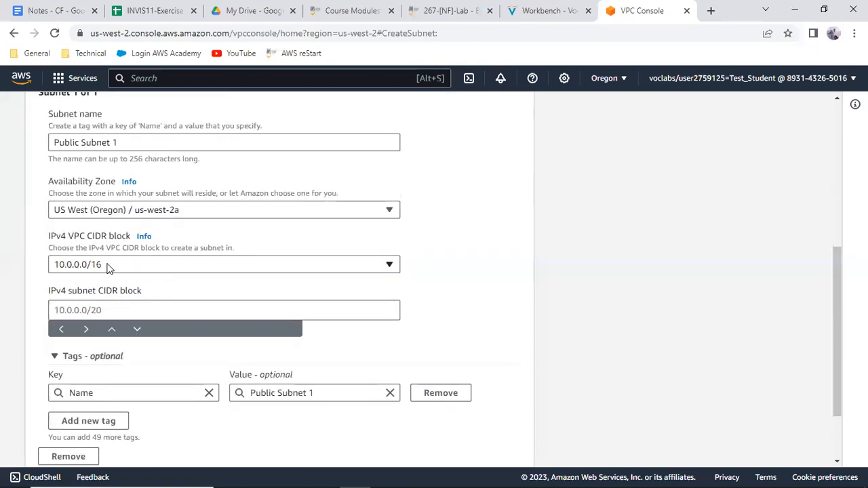
{"action": "left_click", "coordinate": [532, 11]}
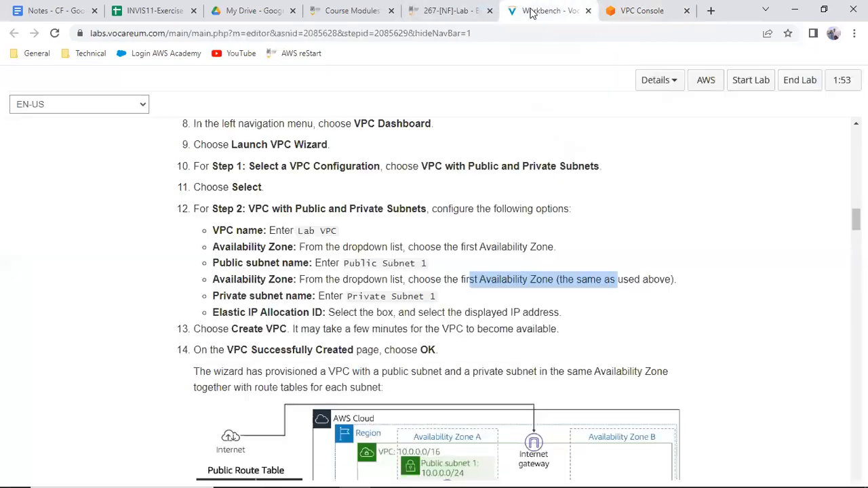
{"action": "scroll", "coordinate": [373, 247], "scroll_direction": "down", "scroll_amount": 2}
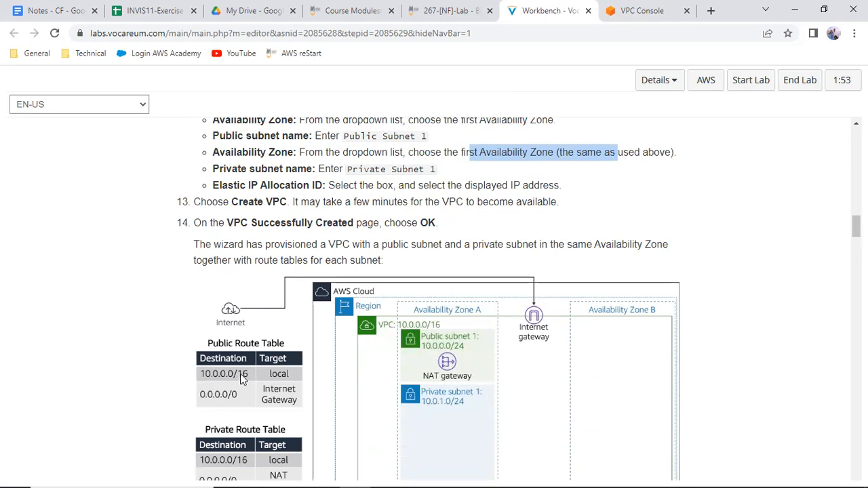
{"action": "scroll", "coordinate": [239, 380], "scroll_direction": "down", "scroll_amount": 1}
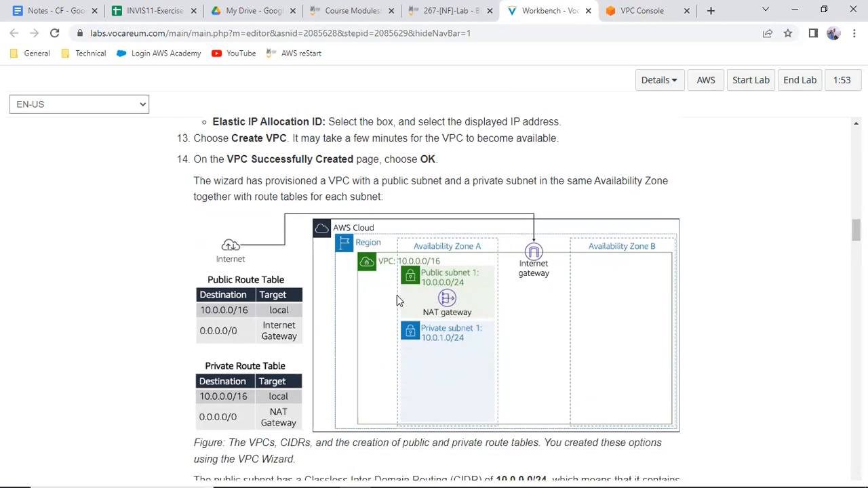
{"action": "left_click", "coordinate": [647, 13]}
{"action": "left_click", "coordinate": [73, 312]}
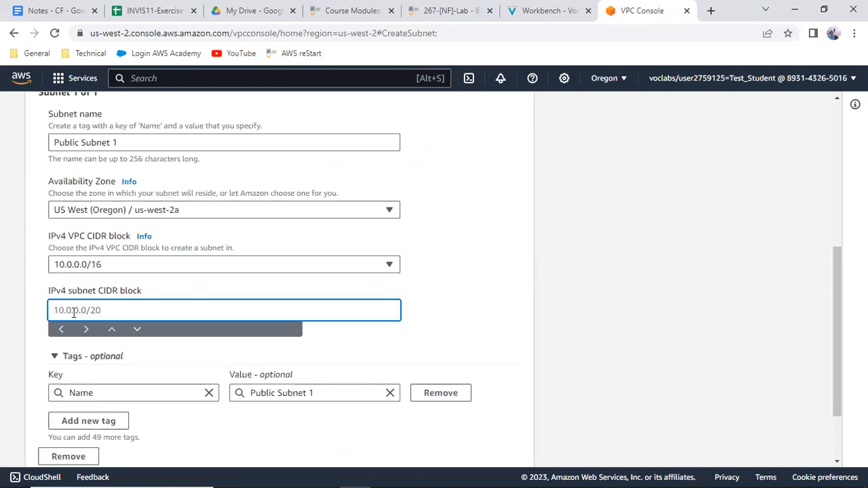
{"action": "type", "text": "10.0.0.0/25"}
{"action": "key", "text": "BackSpace"}
{"action": "type", "text": "4"}
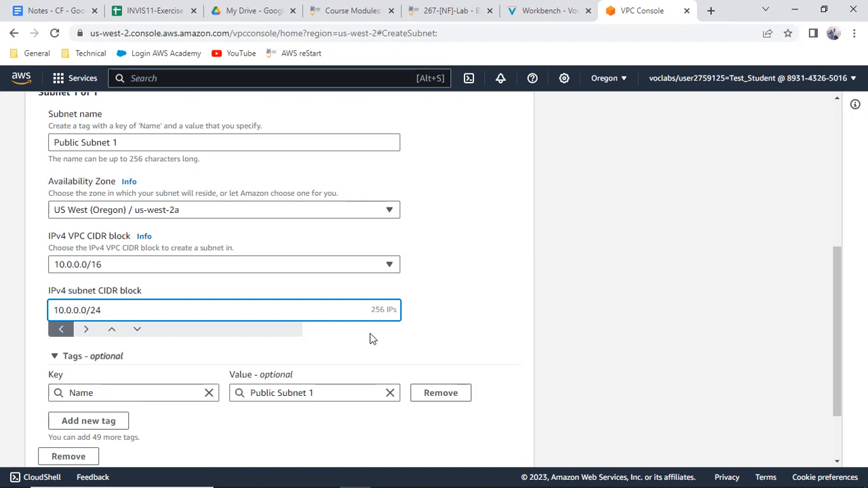
{"action": "left_click", "coordinate": [455, 260]}
Review the settings entered for Public Subnet 1 and add a second subnet to the same creation form
{"action": "scroll", "coordinate": [454, 280], "scroll_direction": "down", "scroll_amount": 1}
{"action": "scroll", "coordinate": [454, 278], "scroll_direction": "down", "scroll_amount": 1}
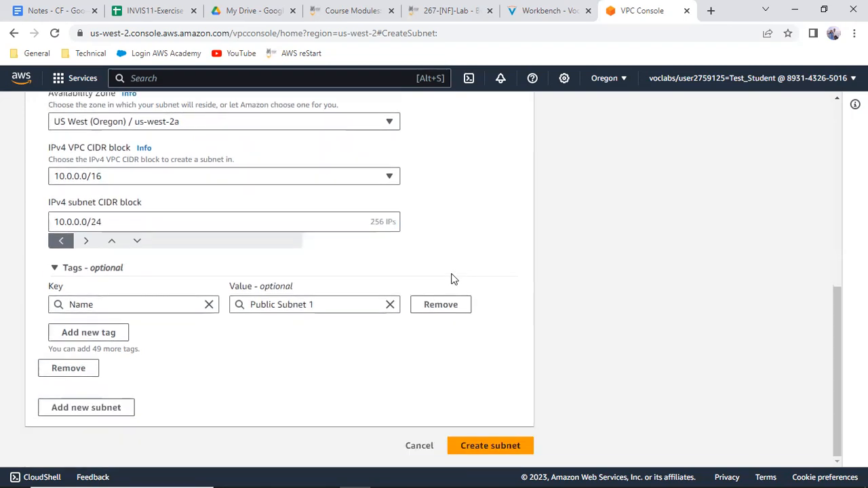
{"action": "scroll", "coordinate": [453, 279], "scroll_direction": "up", "scroll_amount": 1}
{"action": "scroll", "coordinate": [453, 281], "scroll_direction": "up", "scroll_amount": 1}
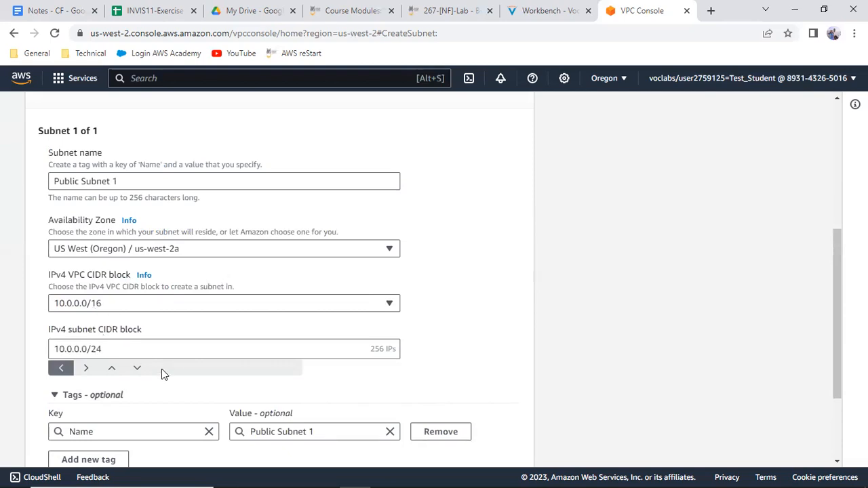
{"action": "scroll", "coordinate": [161, 374], "scroll_direction": "down", "scroll_amount": 2}
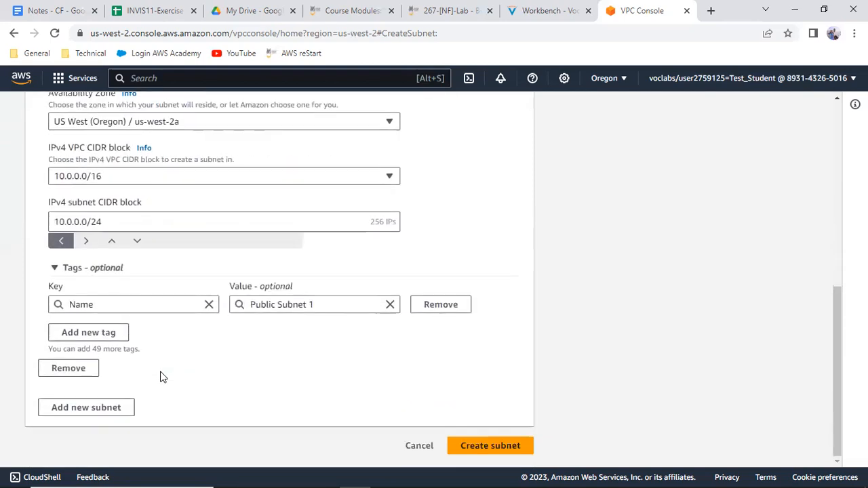
{"action": "left_click", "coordinate": [79, 408]}
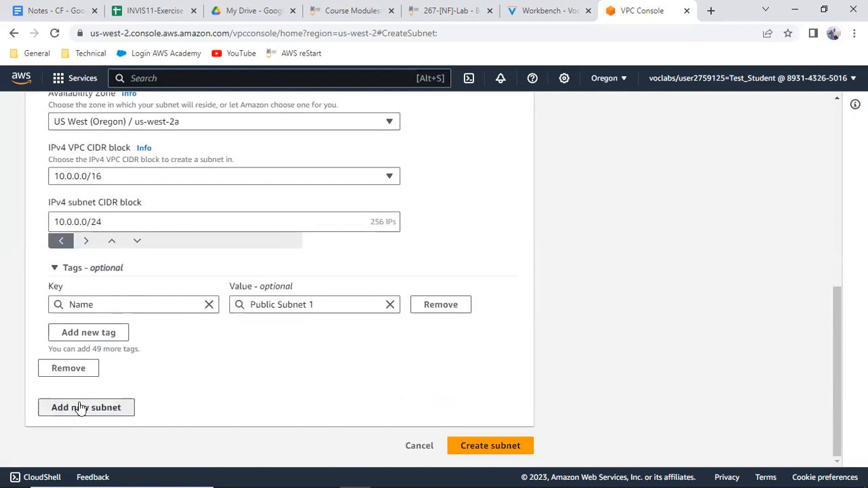
Name the second subnet Private subnet 1, checking the lab diagram for the naming
{"action": "scroll", "coordinate": [246, 378], "scroll_direction": "down", "scroll_amount": 2}
{"action": "left_click", "coordinate": [116, 333]}
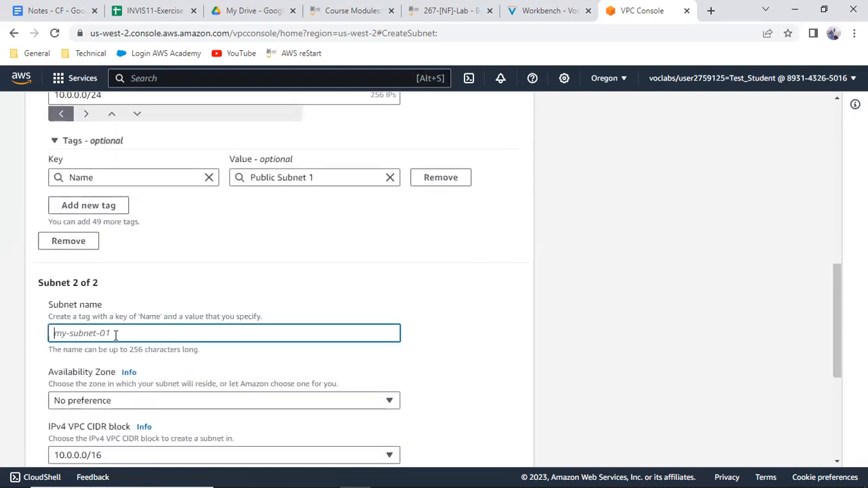
{"action": "left_click", "coordinate": [557, 12]}
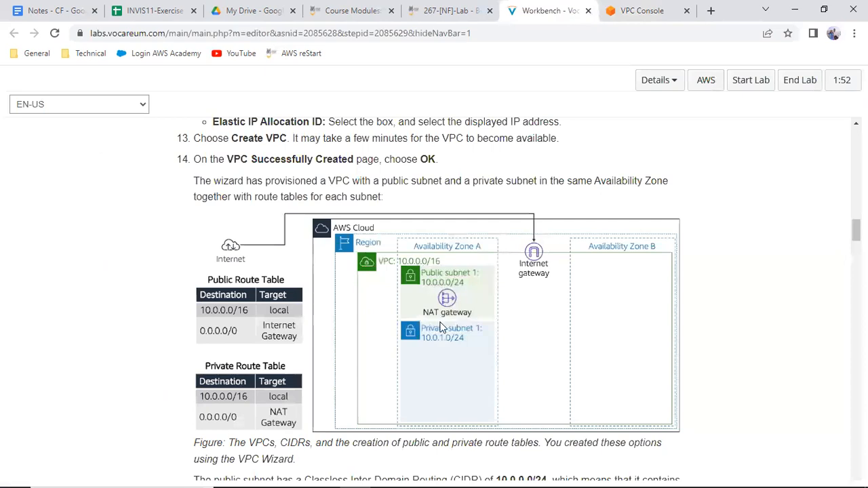
{"action": "left_click", "coordinate": [669, 7]}
{"action": "type", "text": "Priva"}
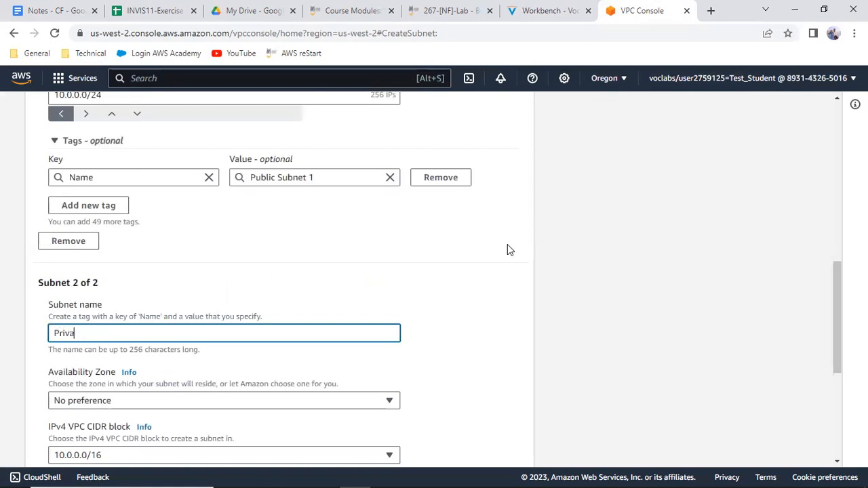
{"action": "type", "text": "te subne"}
Check the private subnet's Availability Zone instruction in step 12 of the lab, and set Private subnet 1 to US West (Oregon) / us-west-2a
{"action": "left_click", "coordinate": [560, 11]}
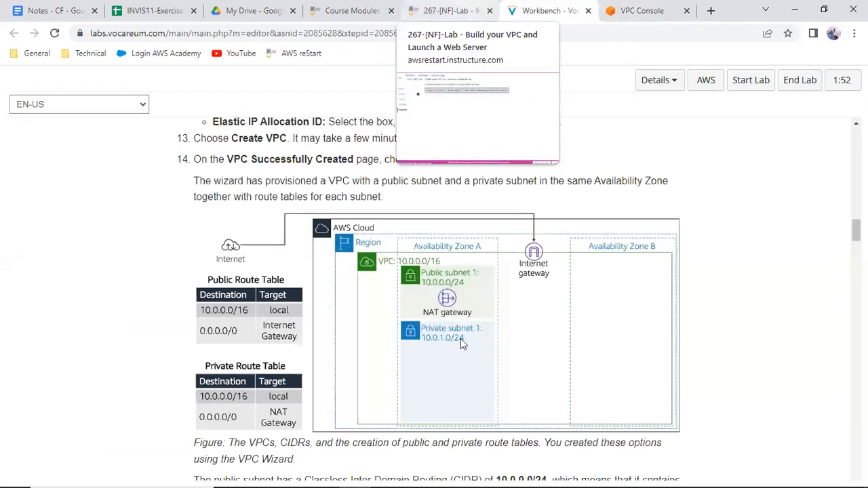
{"action": "scroll", "coordinate": [460, 344], "scroll_direction": "up", "scroll_amount": 3}
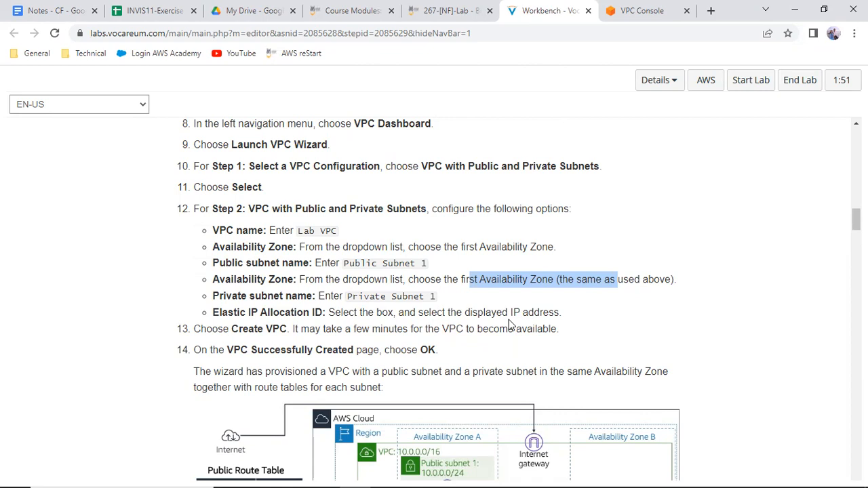
{"action": "scroll", "coordinate": [511, 325], "scroll_direction": "down", "scroll_amount": 2}
{"action": "left_click", "coordinate": [631, 10]}
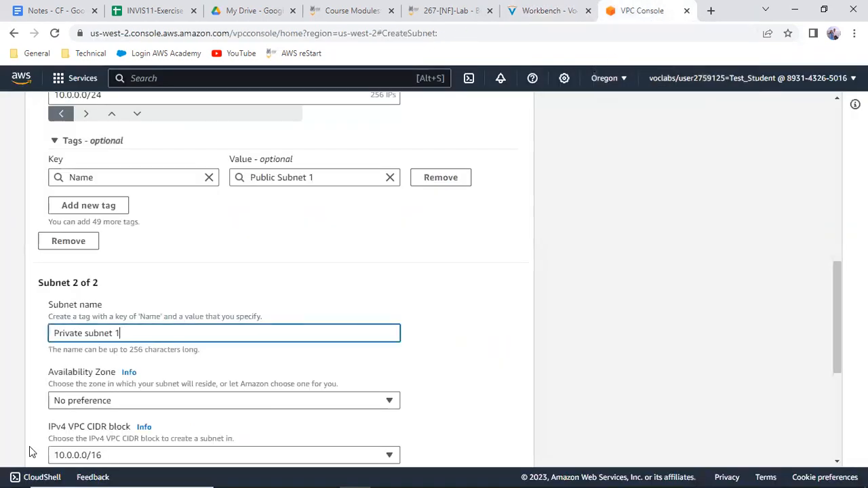
{"action": "left_click", "coordinate": [120, 400]}
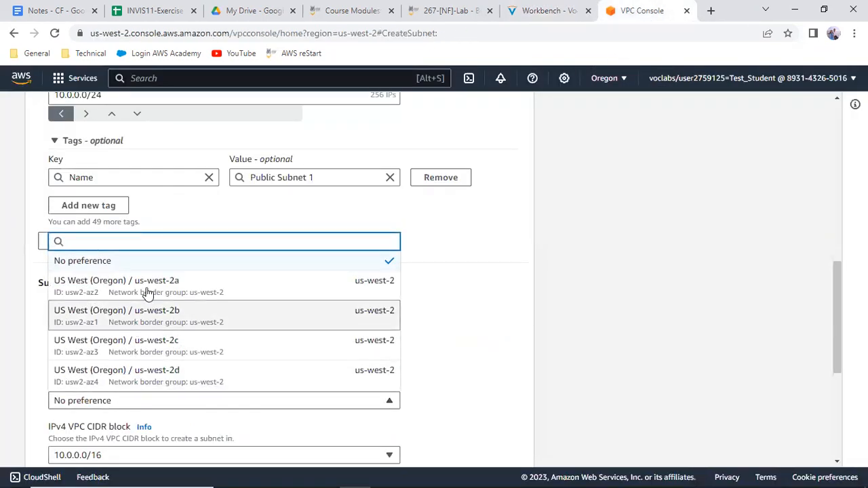
{"action": "left_click", "coordinate": [190, 297]}
Set Private subnet 1's IPv4 subnet CIDR block to 10.0.1.0/24 and compare it with the lab diagram
{"action": "scroll", "coordinate": [290, 326], "scroll_direction": "down", "scroll_amount": 2}
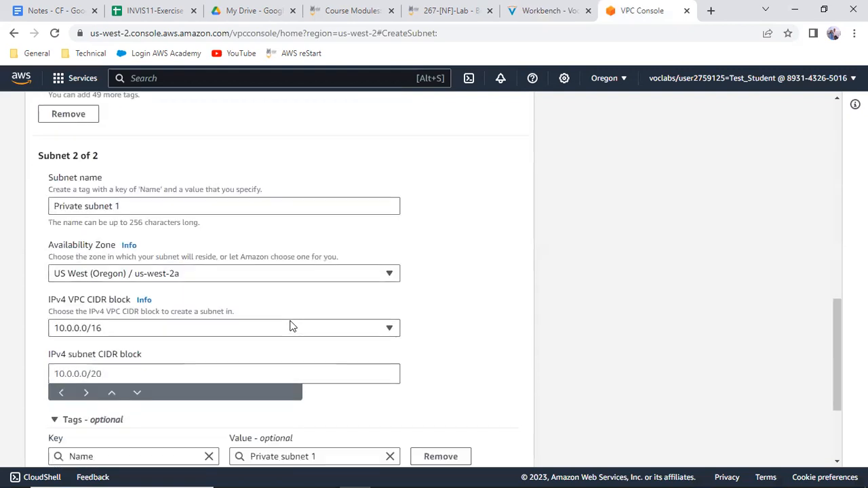
{"action": "left_click", "coordinate": [105, 373]}
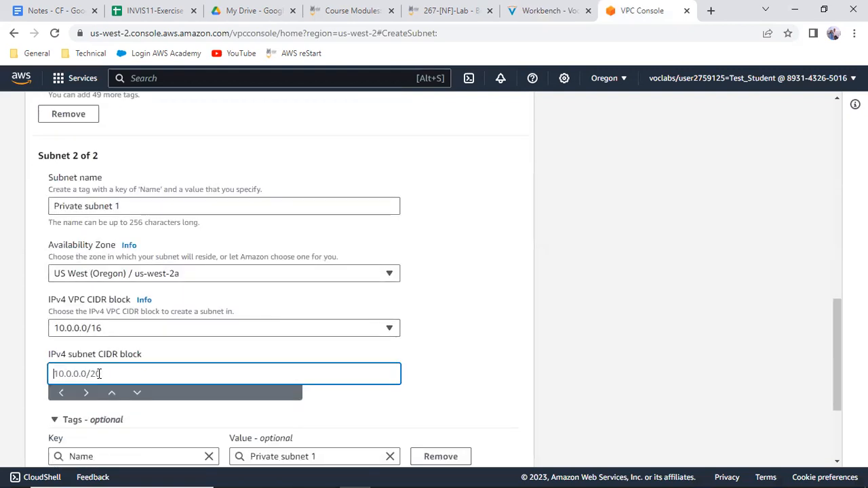
{"action": "type", "text": "10"}
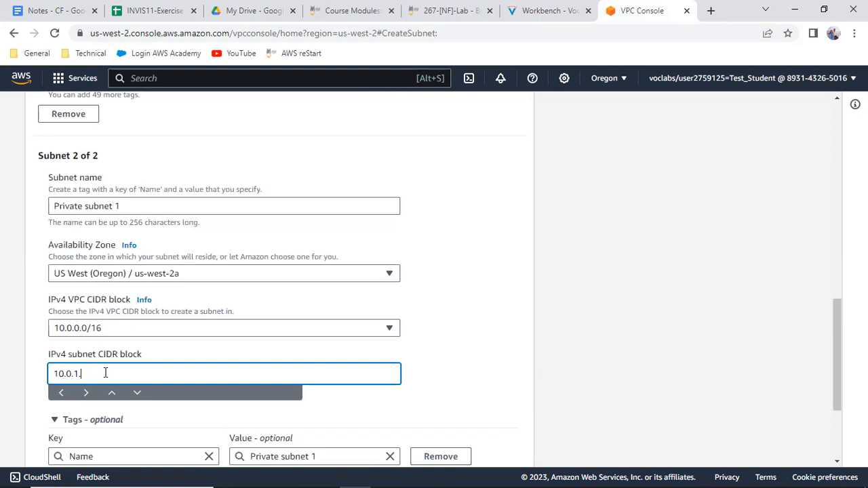
{"action": "type", "text": ".1.0/24"}
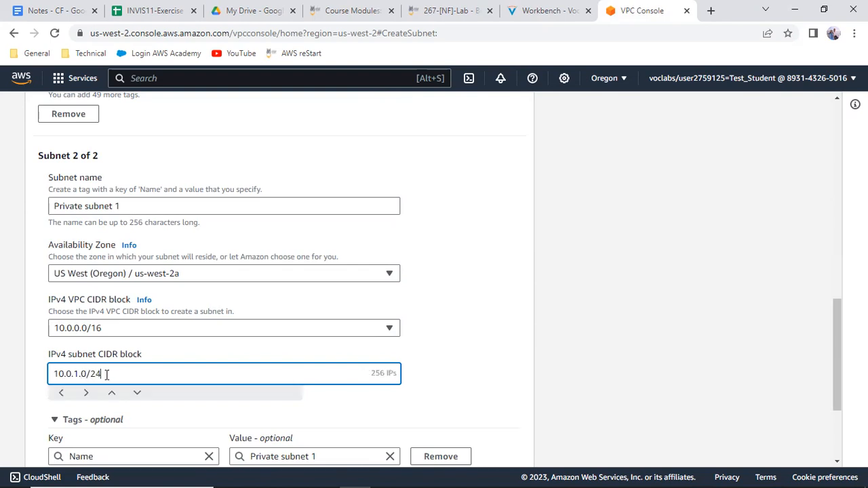
{"action": "left_click", "coordinate": [551, 11]}
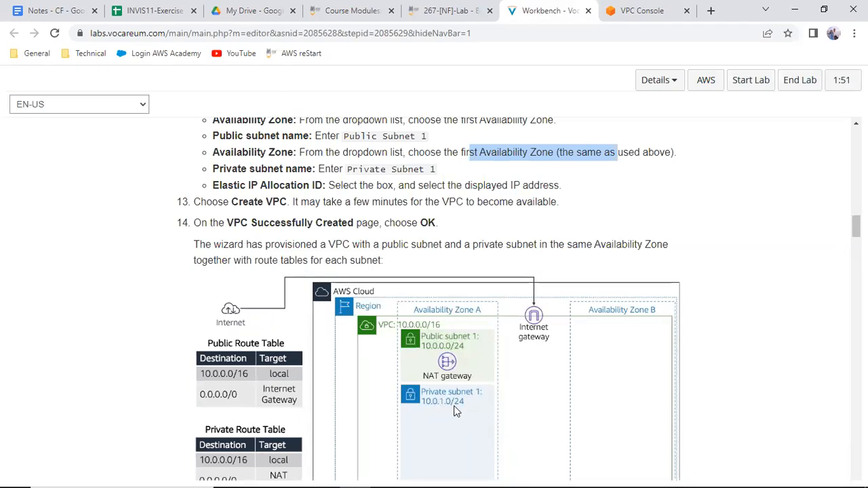
{"action": "scroll", "coordinate": [463, 403], "scroll_direction": "down", "scroll_amount": 2}
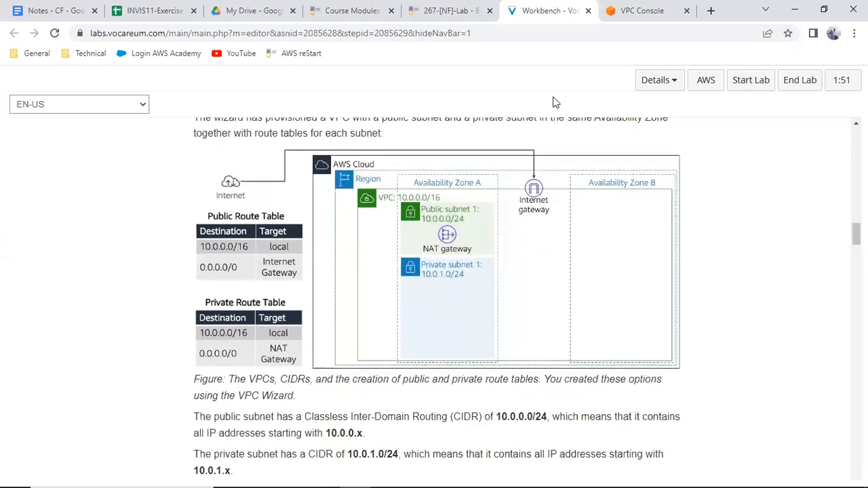
{"action": "left_click", "coordinate": [628, 12]}
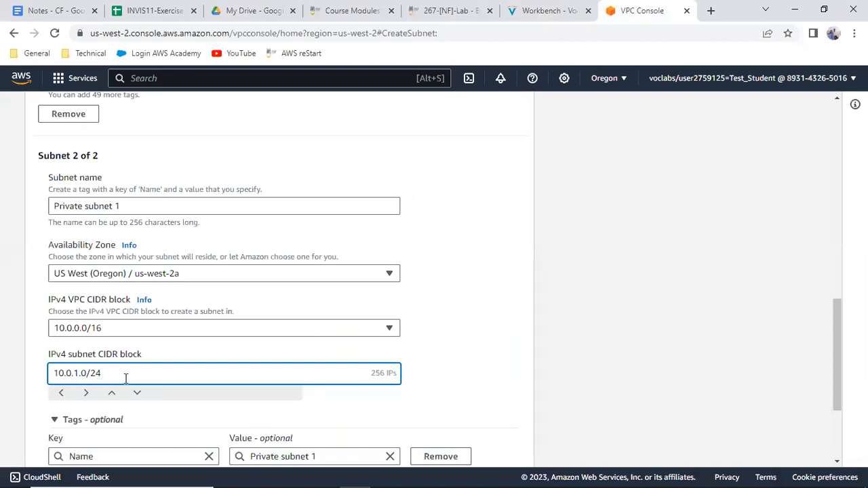
Create both subnets and check their CIDR and Availability Zone columns in the subnets list
{"action": "left_click", "coordinate": [579, 431]}
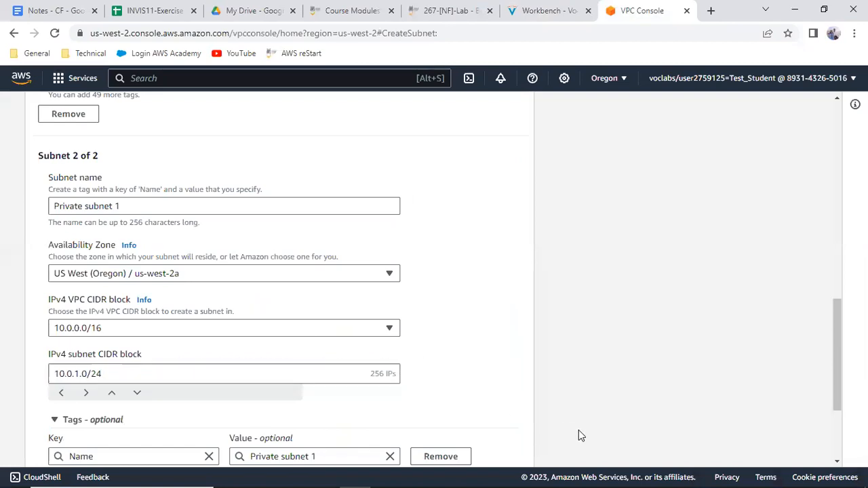
{"action": "scroll", "coordinate": [579, 431], "scroll_direction": "down", "scroll_amount": 3}
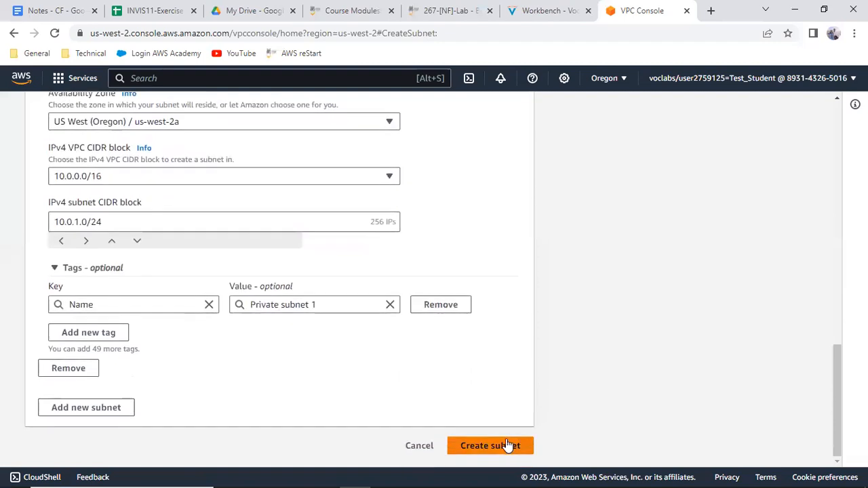
{"action": "left_click", "coordinate": [507, 445]}
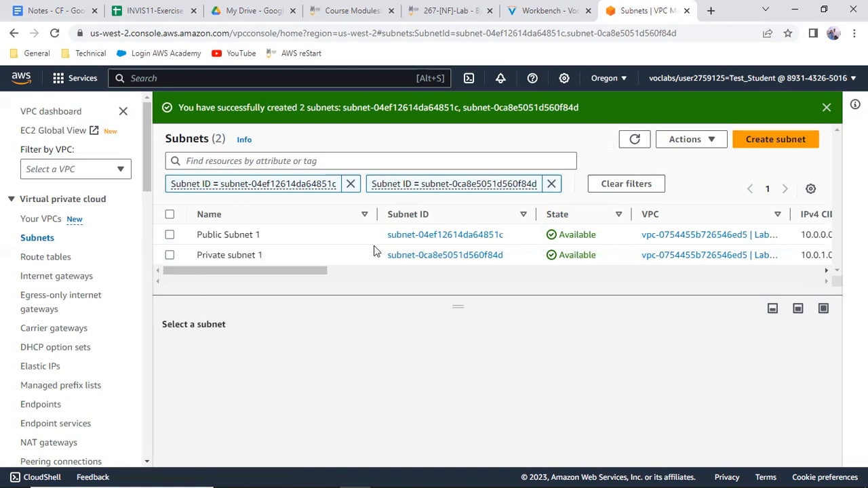
{"action": "left_click_drag", "start_coordinate": [327, 272], "coordinate": [440, 285]}
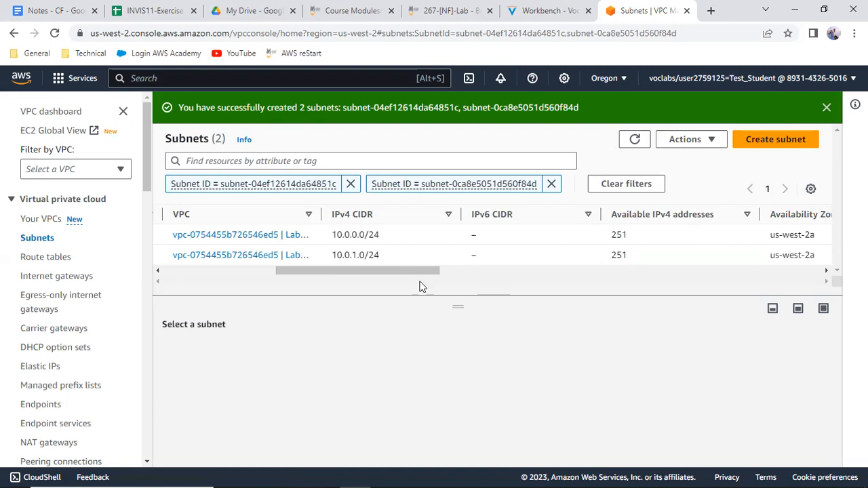
{"action": "left_click_drag", "start_coordinate": [312, 272], "coordinate": [199, 272]}
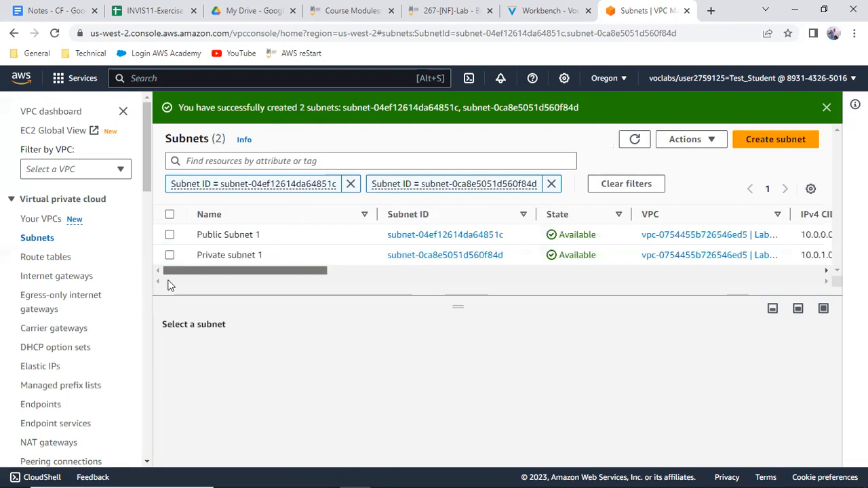
Read the Task 2 instructions for additional subnets in the lab and copy the subnet name Public Subnet 2 from step 16
{"action": "left_click", "coordinate": [537, 9]}
{"action": "scroll", "coordinate": [408, 248], "scroll_direction": "down", "scroll_amount": 2}
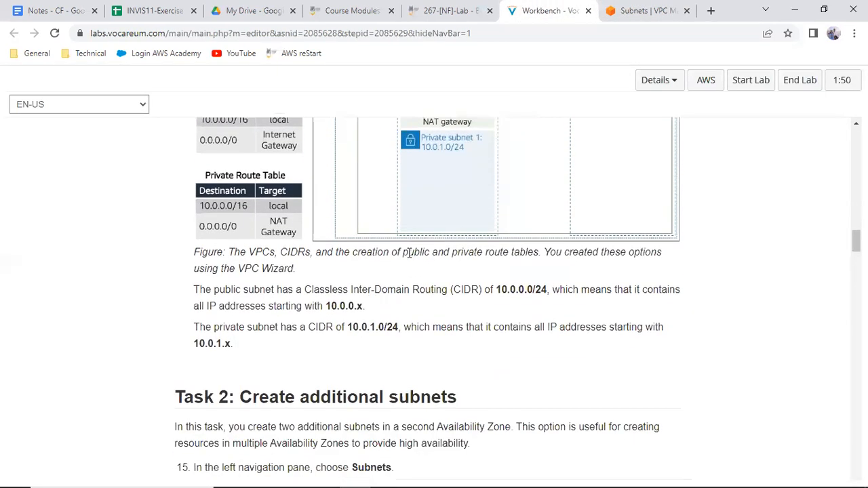
{"action": "scroll", "coordinate": [408, 256], "scroll_direction": "down", "scroll_amount": 2}
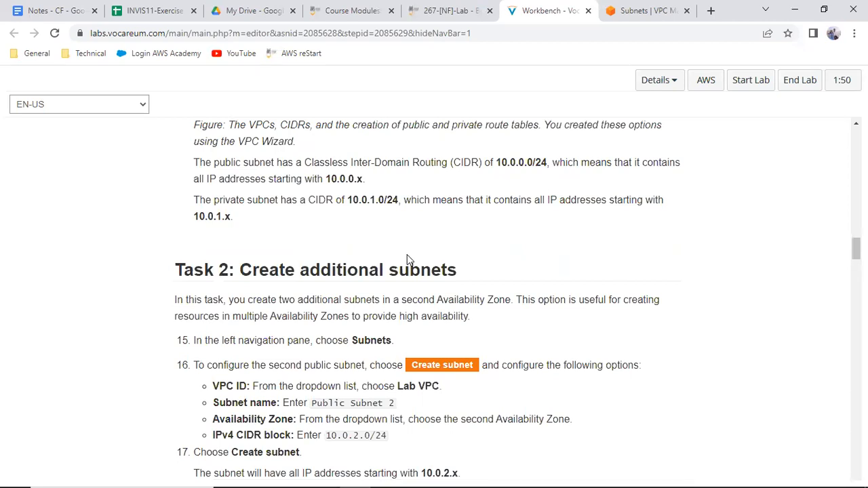
{"action": "scroll", "coordinate": [410, 258], "scroll_direction": "down", "scroll_amount": 3}
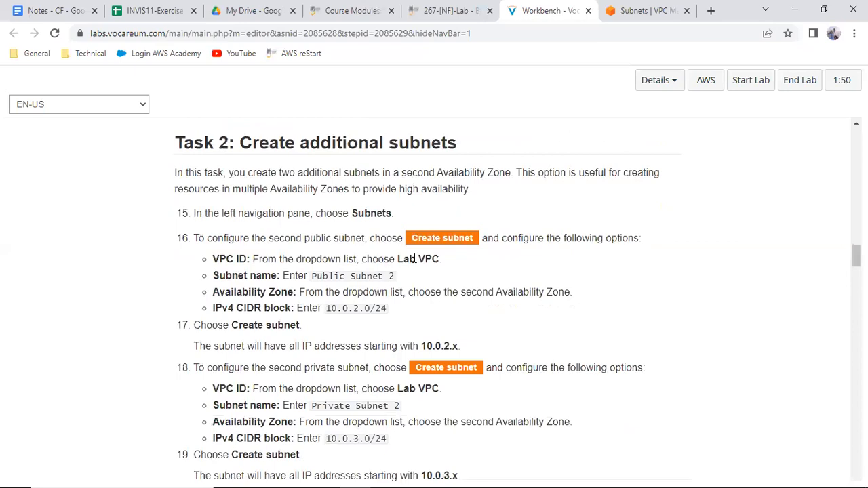
{"action": "left_click_drag", "start_coordinate": [312, 277], "coordinate": [394, 272]}
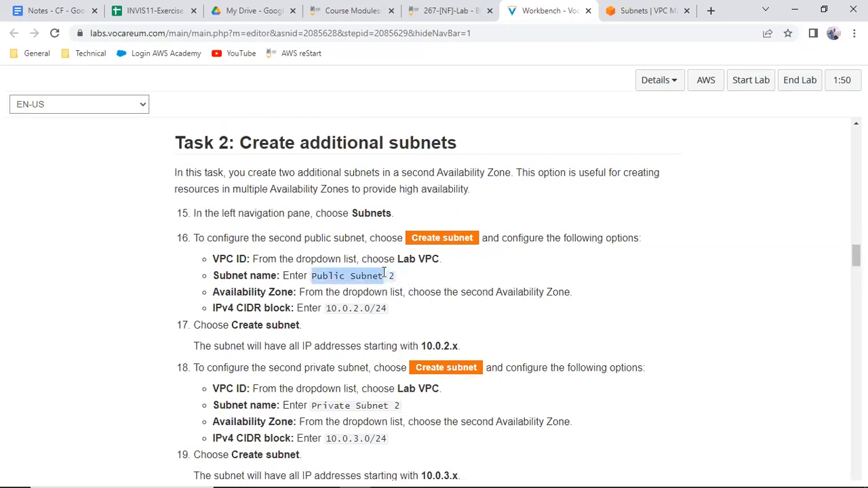
{"action": "right_click", "coordinate": [385, 276]}
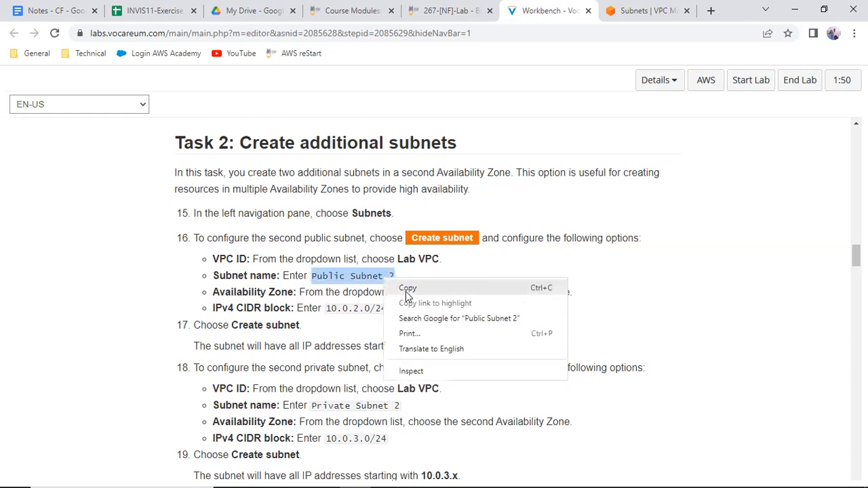
{"action": "left_click", "coordinate": [406, 289]}
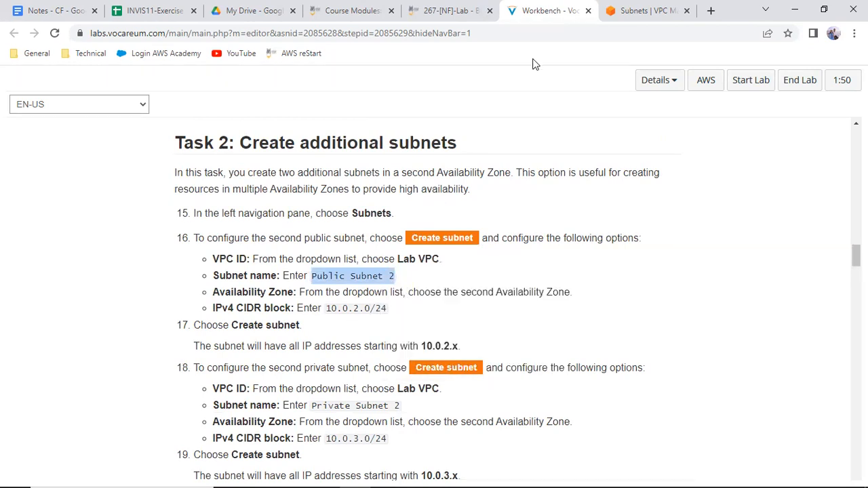
Start creating another subnet in Lab VPC and name it Public Subnet 2 using the copied text
{"action": "left_click", "coordinate": [613, 11]}
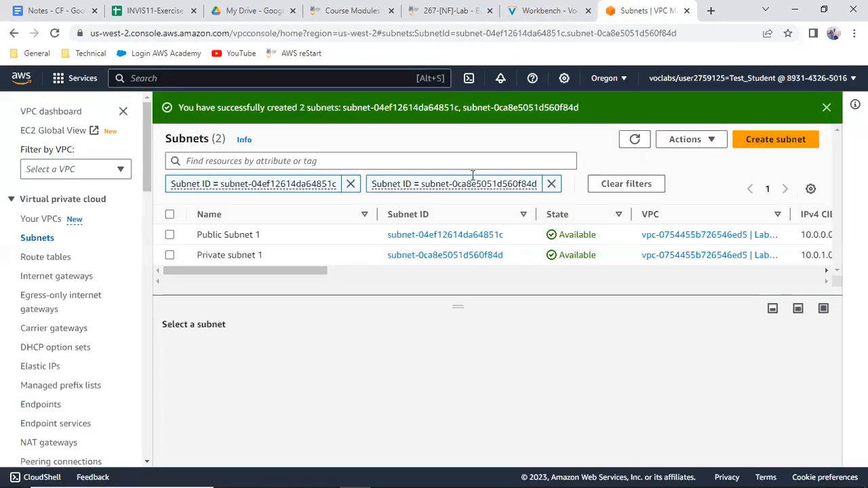
{"action": "left_click", "coordinate": [775, 139]}
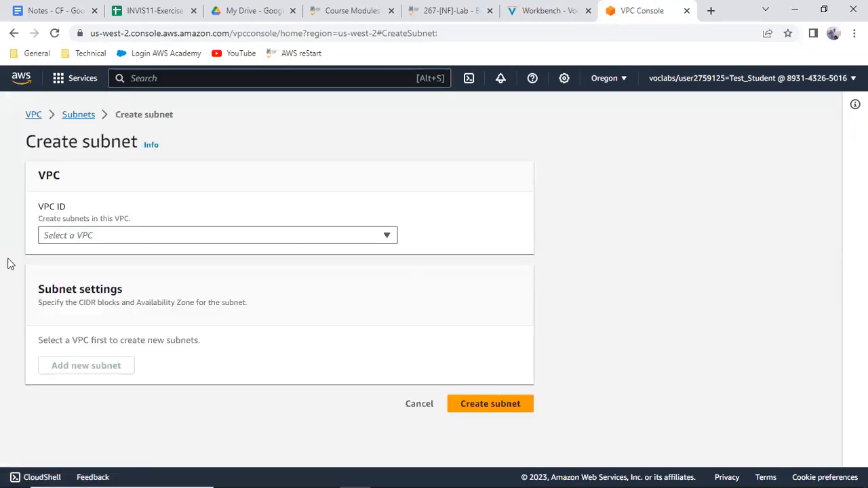
{"action": "left_click", "coordinate": [79, 237]}
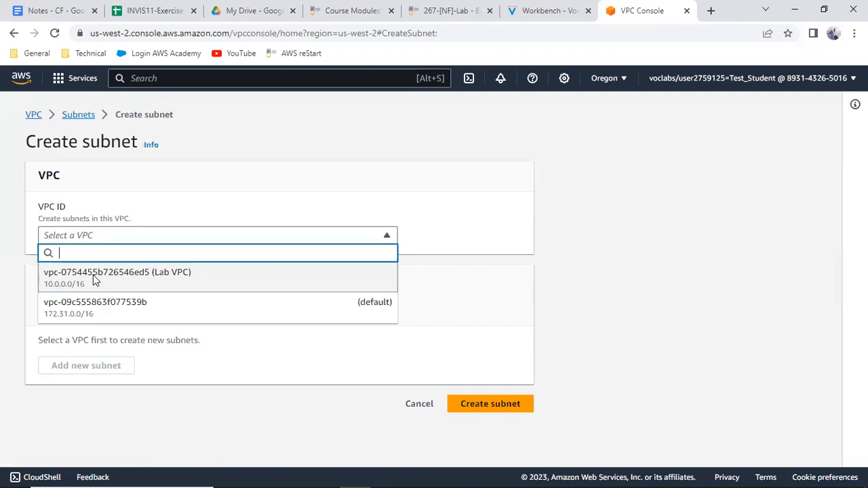
{"action": "left_click", "coordinate": [94, 278]}
{"action": "scroll", "coordinate": [102, 319], "scroll_direction": "down", "scroll_amount": 3}
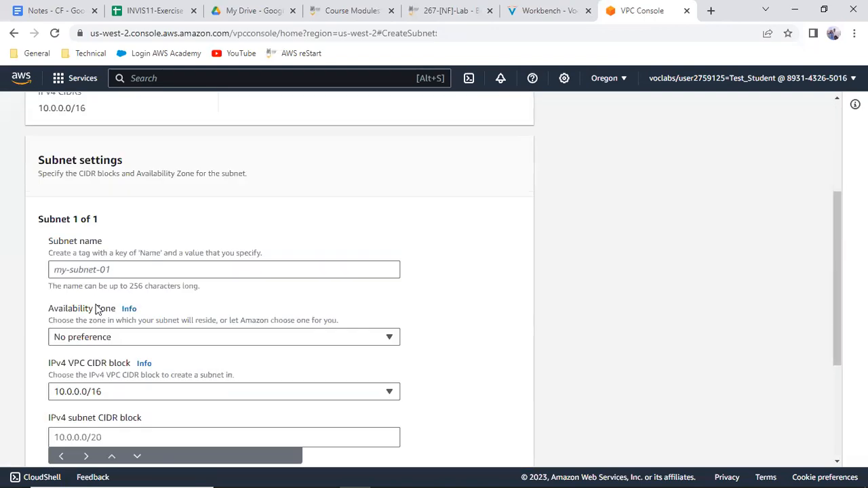
{"action": "left_click", "coordinate": [70, 270]}
{"action": "key", "text": "ctrl+v"}
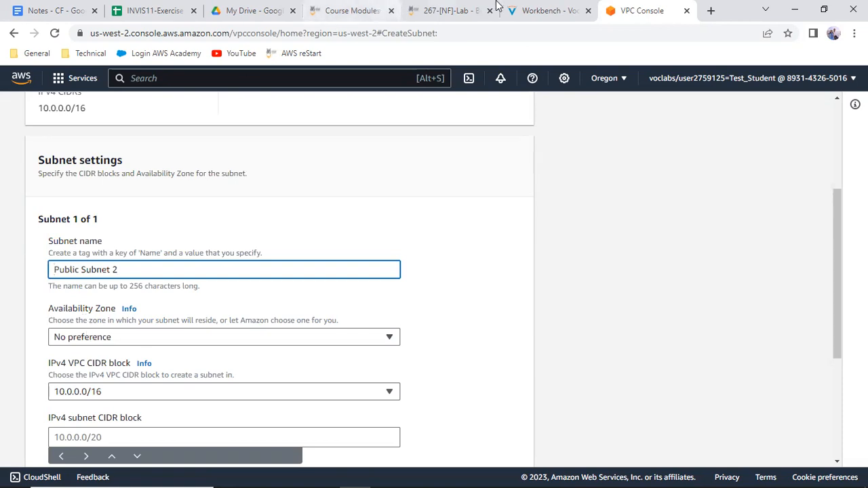
Check the zone instruction in lab step 16 and set Public Subnet 2's Availability Zone to US West (Oregon) / us-west-2b
{"action": "left_click", "coordinate": [553, 11]}
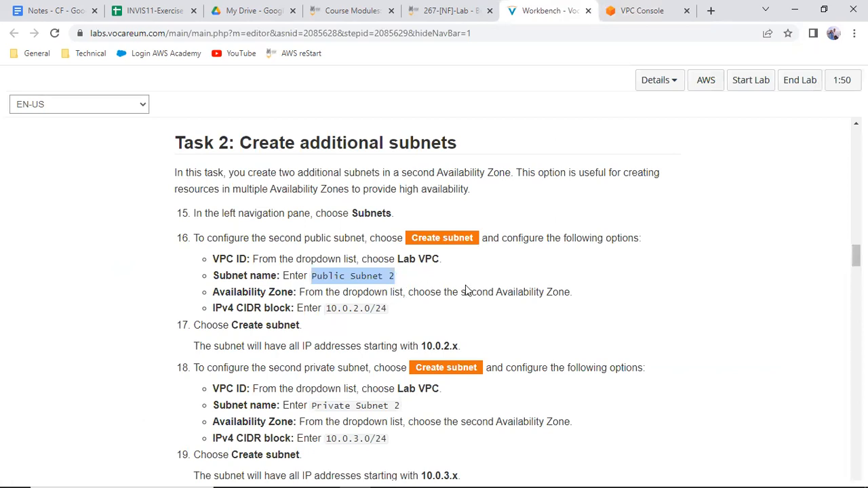
{"action": "left_click", "coordinate": [641, 11]}
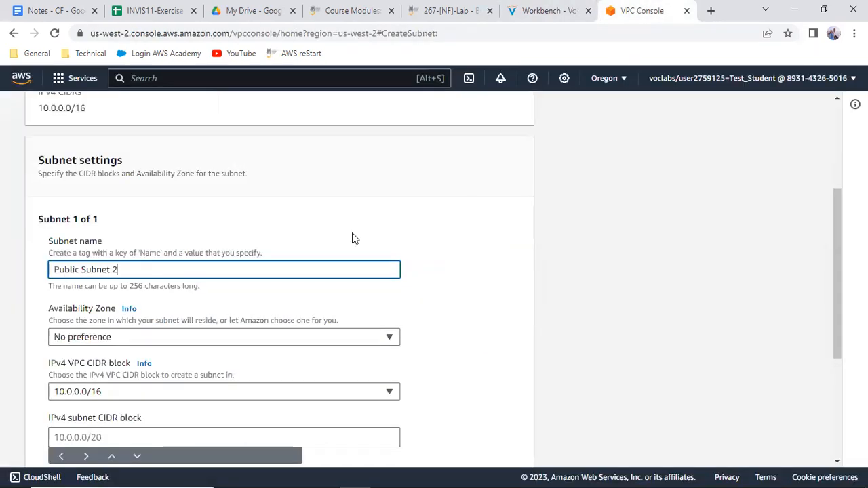
{"action": "left_click", "coordinate": [121, 342]}
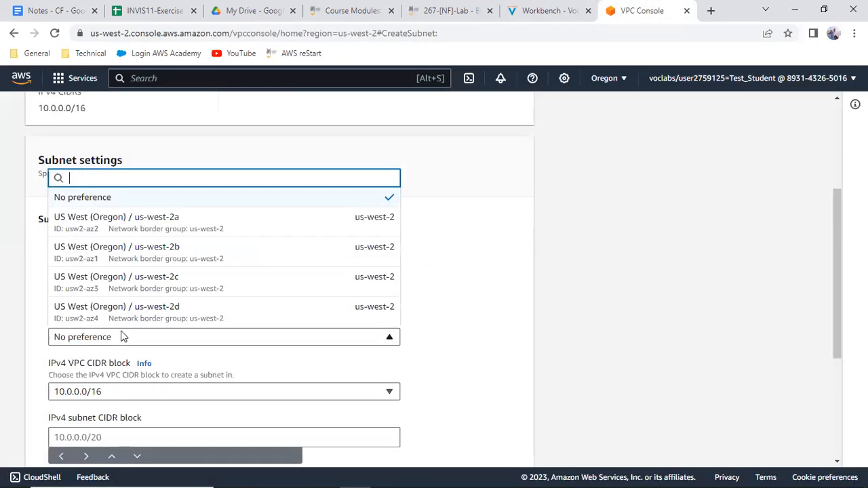
{"action": "left_click", "coordinate": [148, 251]}
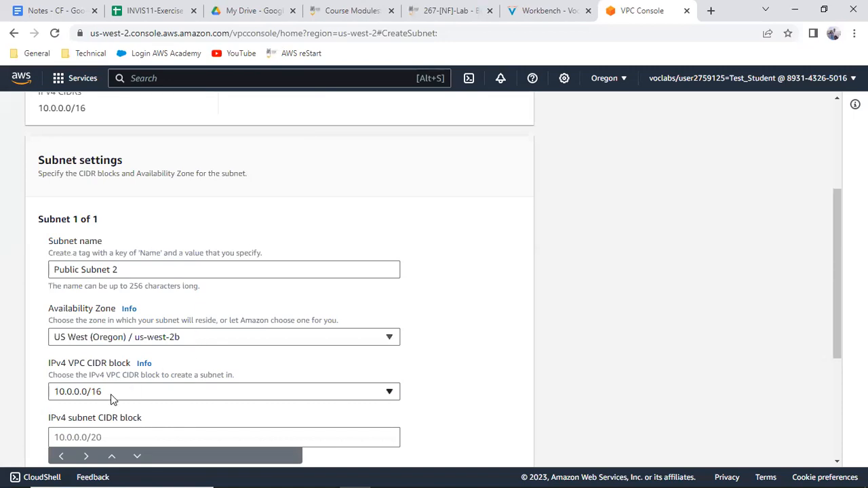
Set Public Subnet 2's IPv4 subnet CIDR block to 10.0.2.0/24
{"action": "scroll", "coordinate": [110, 398], "scroll_direction": "down", "scroll_amount": 3}
{"action": "left_click", "coordinate": [67, 246]}
{"action": "type", "text": "1"}
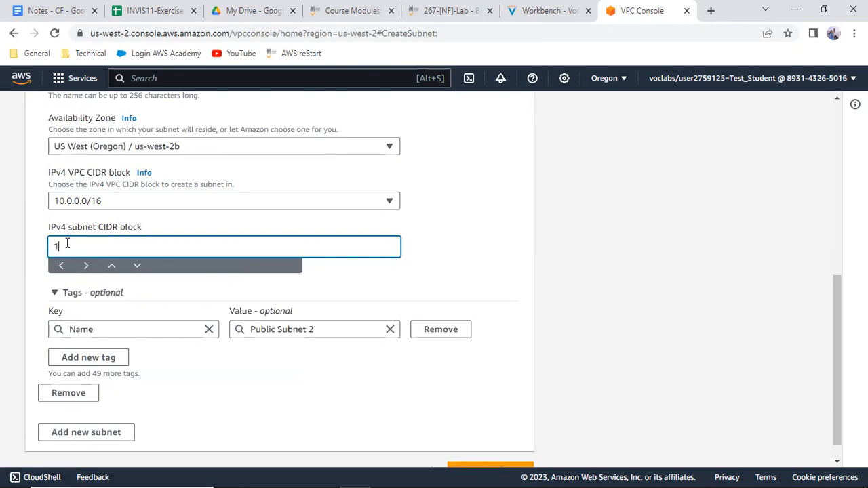
{"action": "type", "text": "9.0."}
{"action": "type", "text": "2.0/24"}
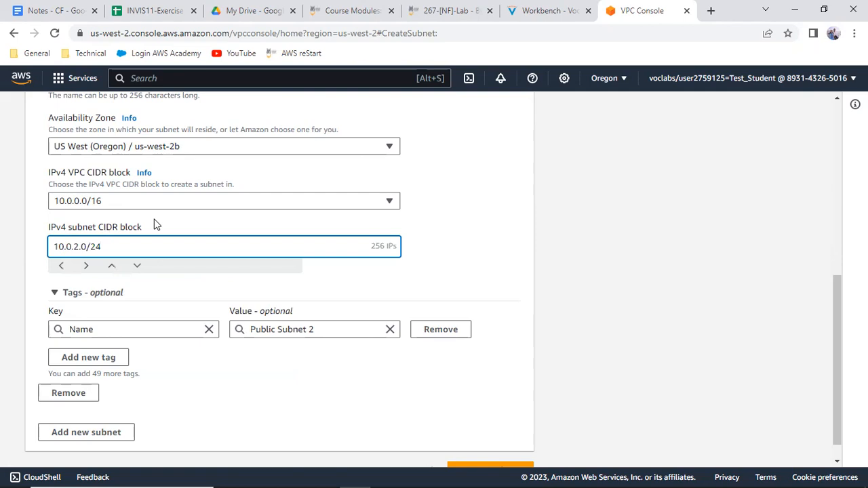
Verify the step 16 settings in the lab instructions and create Public Subnet 2
{"action": "left_click", "coordinate": [543, 19]}
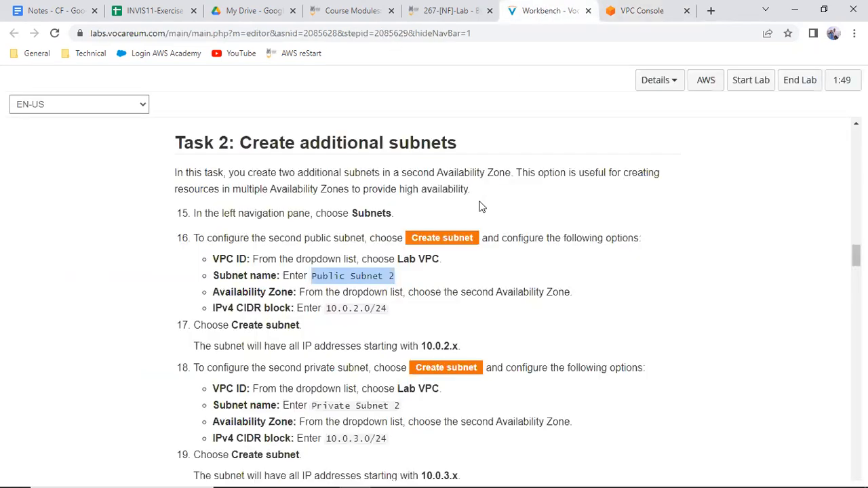
{"action": "scroll", "coordinate": [366, 310], "scroll_direction": "down", "scroll_amount": 2}
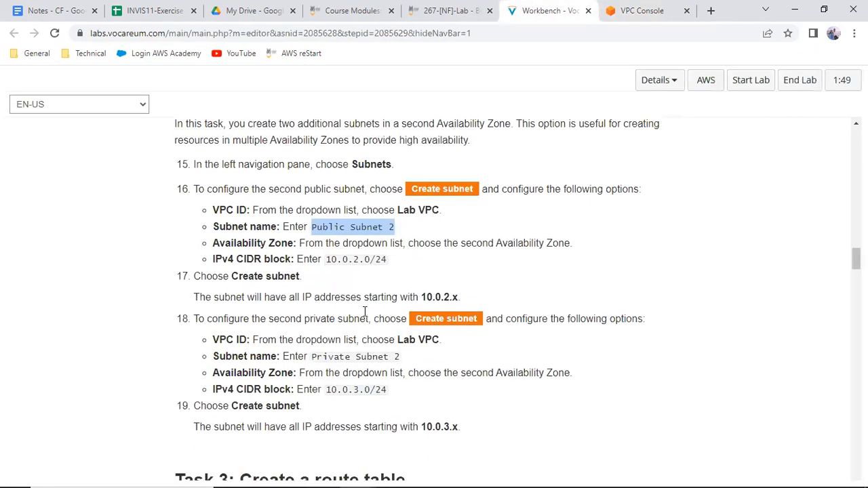
{"action": "left_click", "coordinate": [644, 12]}
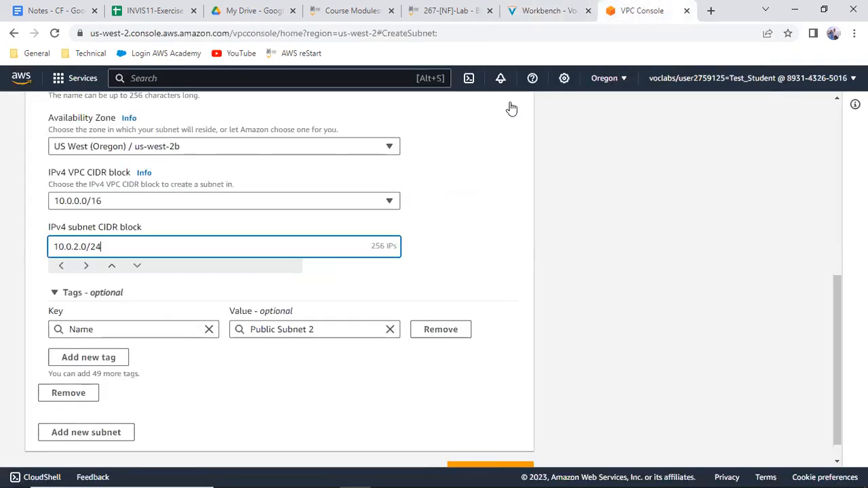
{"action": "scroll", "coordinate": [230, 390], "scroll_direction": "down", "scroll_amount": 1}
{"action": "left_click", "coordinate": [503, 445]}
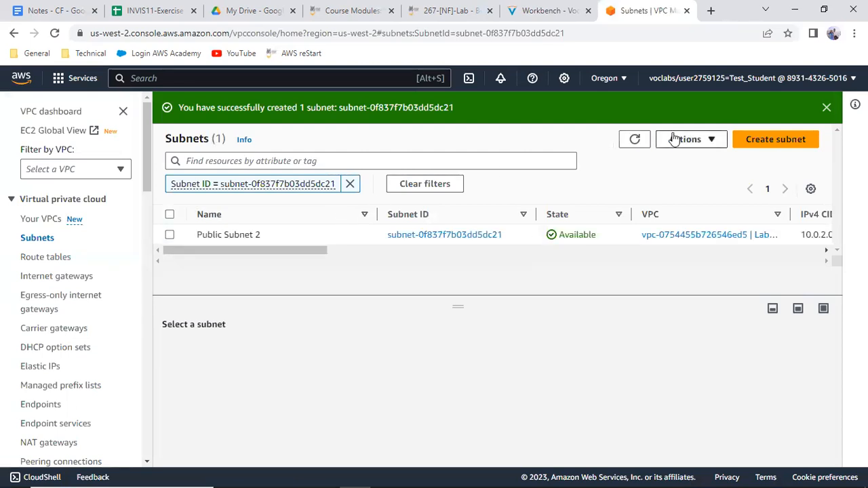
Start creating another subnet and copy the name Private Subnet 2 from step 18 of the lab instructions
{"action": "left_click", "coordinate": [766, 139]}
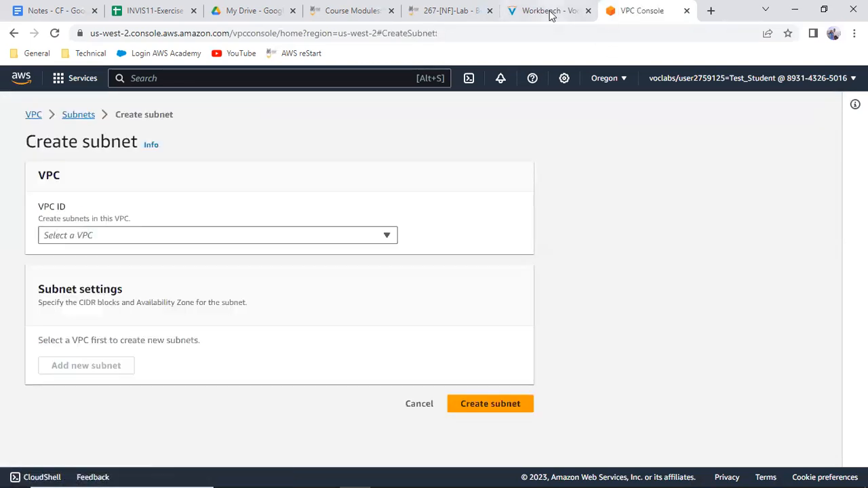
{"action": "left_click", "coordinate": [551, 15]}
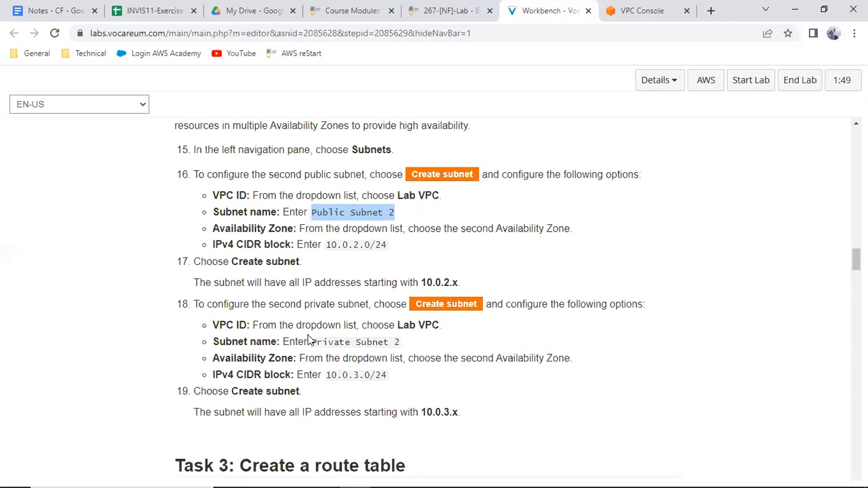
{"action": "left_click_drag", "start_coordinate": [310, 342], "coordinate": [407, 346]}
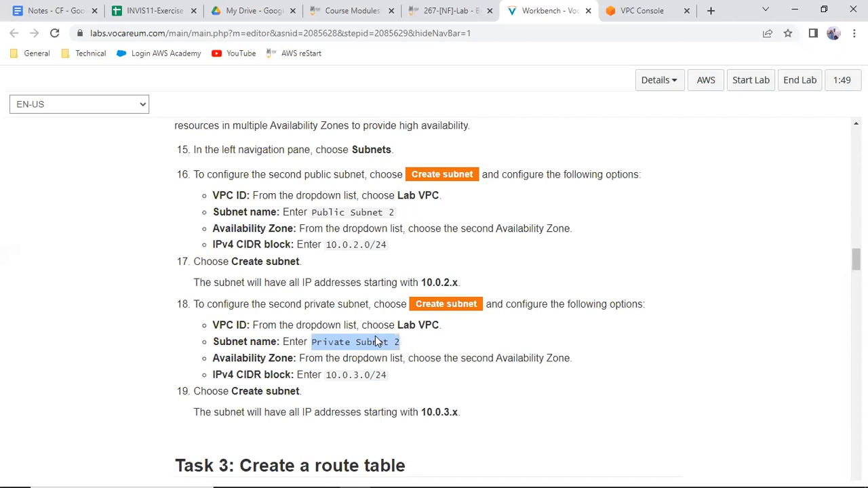
{"action": "right_click", "coordinate": [375, 336]}
{"action": "left_click", "coordinate": [394, 344]}
Select Lab VPC for the new subnet and name it Private Subnet 2 using the copied text
{"action": "left_click", "coordinate": [651, 11]}
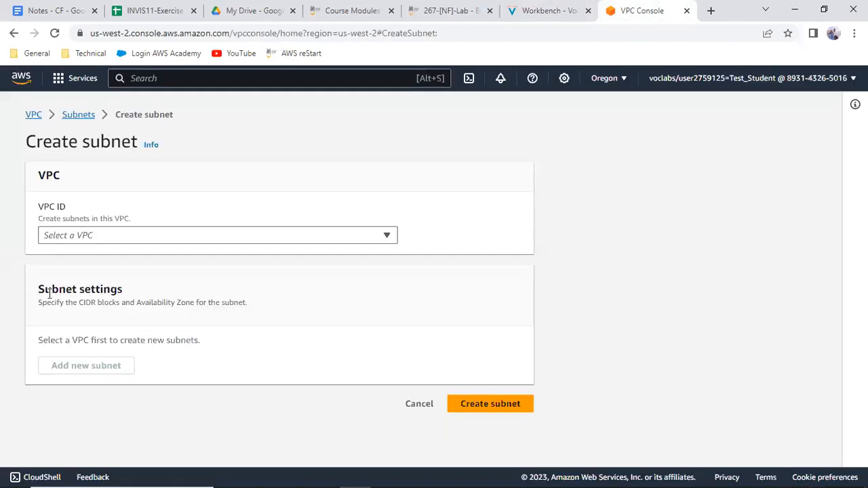
{"action": "left_click", "coordinate": [76, 235]}
{"action": "left_click", "coordinate": [63, 272]}
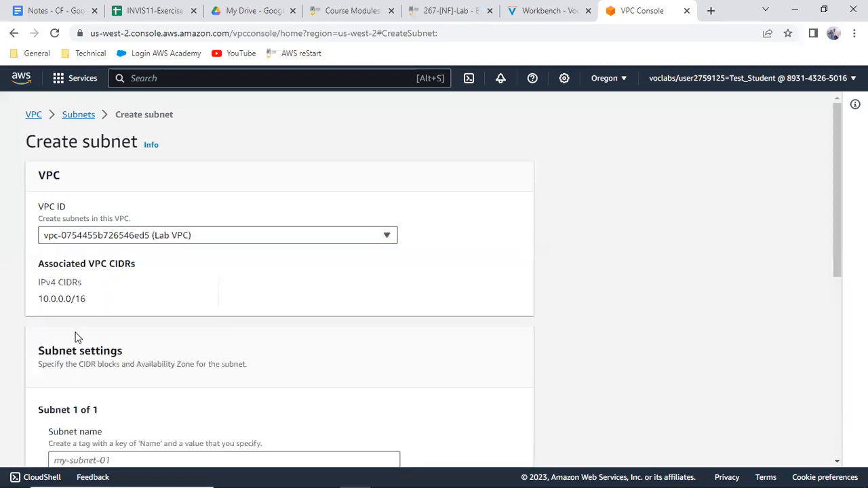
{"action": "scroll", "coordinate": [103, 430], "scroll_direction": "down", "scroll_amount": 1}
{"action": "left_click", "coordinate": [105, 402]}
{"action": "type", "text": "V"}
{"action": "key", "text": "BackSpace"}
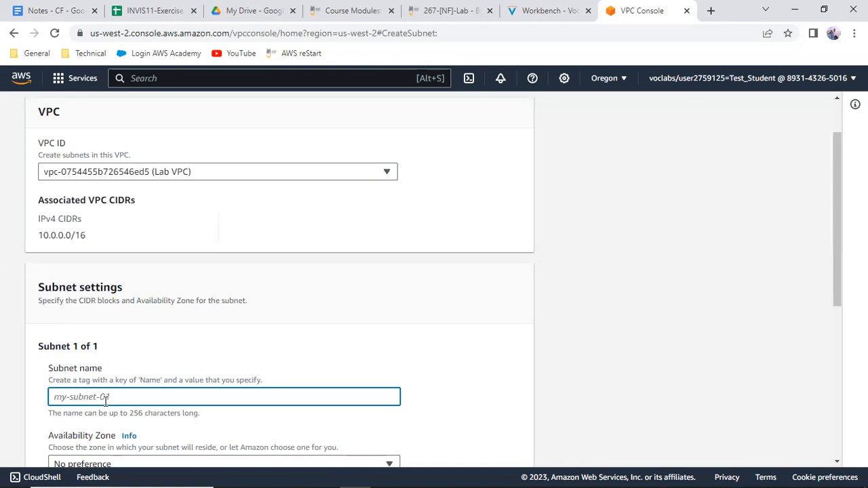
{"action": "key", "text": "ctrl+v"}
Set Private Subnet 2's Availability Zone to US West (Oregon) / us-west-2b
{"action": "scroll", "coordinate": [151, 389], "scroll_direction": "down", "scroll_amount": 2}
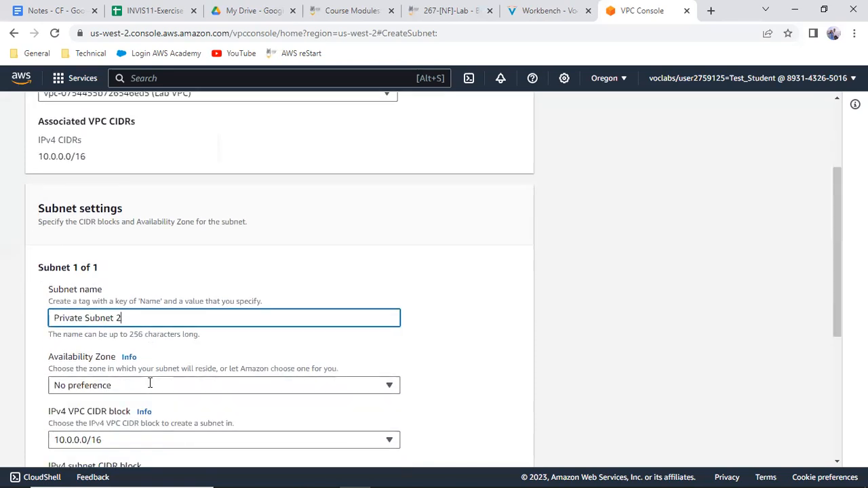
{"action": "left_click", "coordinate": [163, 342]}
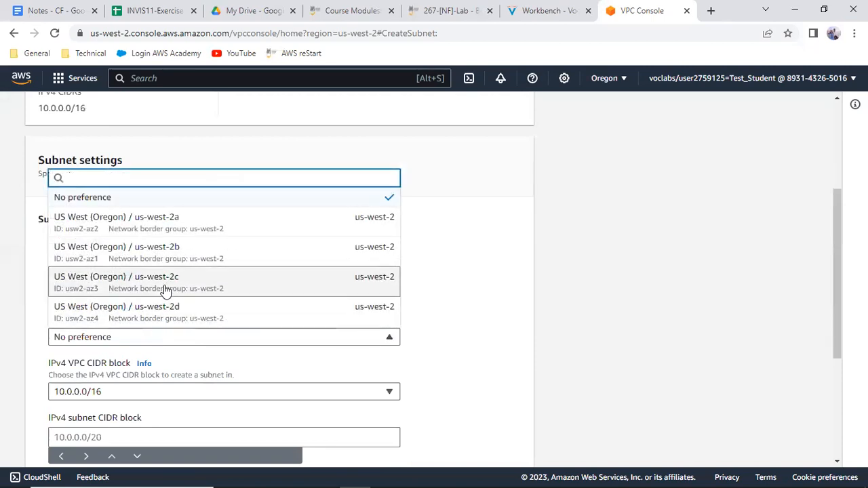
{"action": "left_click", "coordinate": [170, 248]}
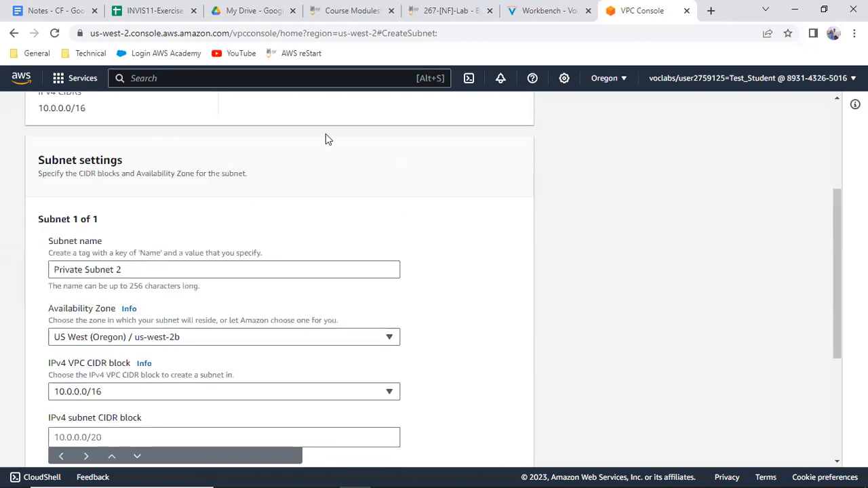
Copy 10.0.3.0/24 from step 18 of the lab instructions and enter it as Private Subnet 2's IPv4 subnet CIDR block
{"action": "left_click", "coordinate": [544, 14]}
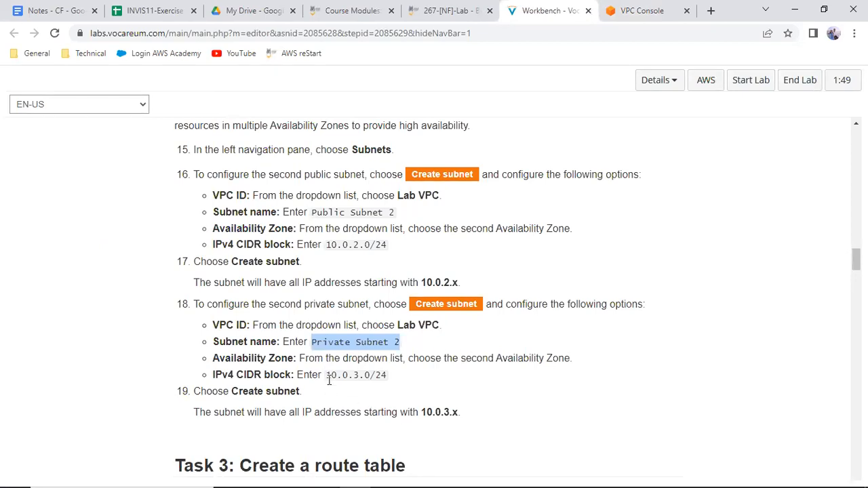
{"action": "left_click_drag", "start_coordinate": [329, 378], "coordinate": [401, 375]}
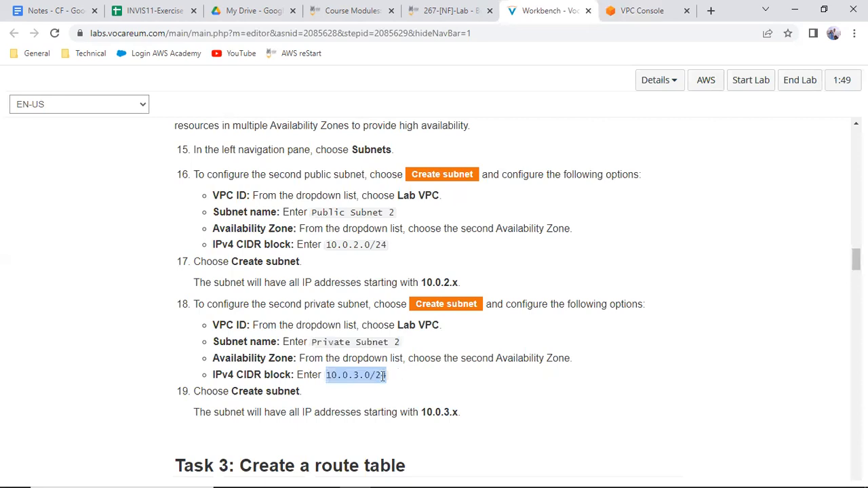
{"action": "right_click", "coordinate": [382, 377]}
{"action": "left_click", "coordinate": [407, 387]}
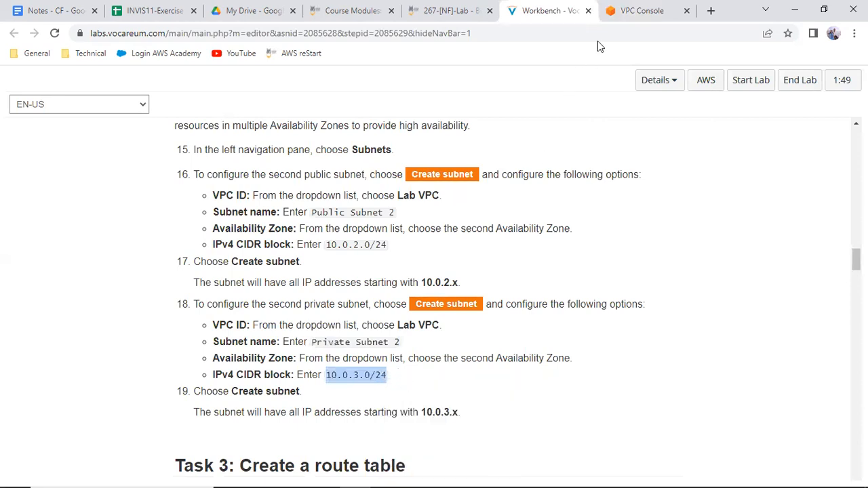
{"action": "left_click", "coordinate": [639, 11]}
{"action": "scroll", "coordinate": [115, 414], "scroll_direction": "down", "scroll_amount": 1}
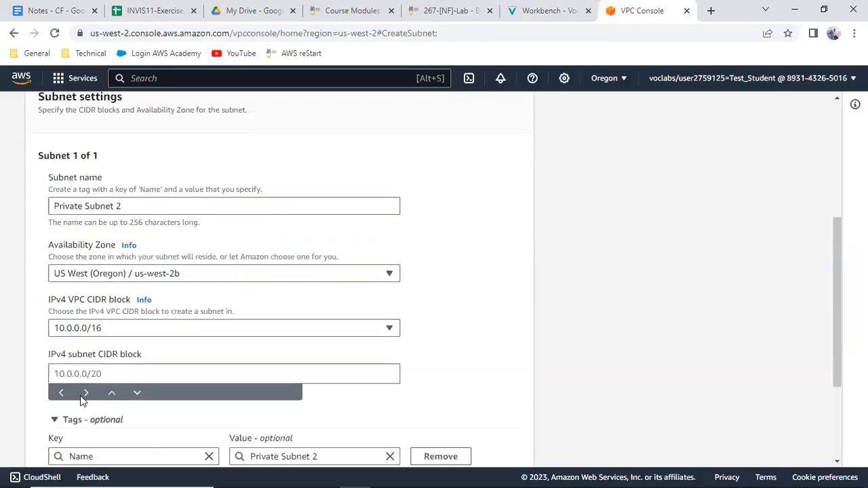
{"action": "left_click", "coordinate": [82, 374]}
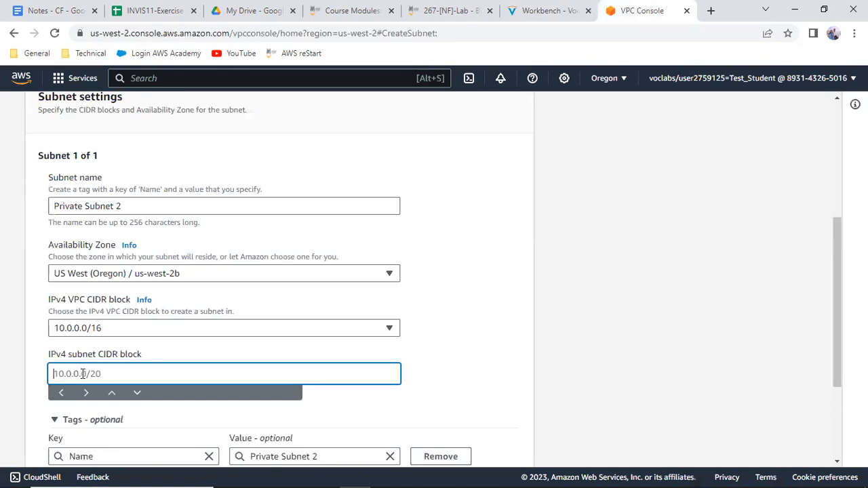
{"action": "key", "text": "ctrl+v"}
Create Private Subnet 2, then clear the Subnet ID filter and enlarge the subnets list to show every subnet
{"action": "scroll", "coordinate": [260, 394], "scroll_direction": "down", "scroll_amount": 2}
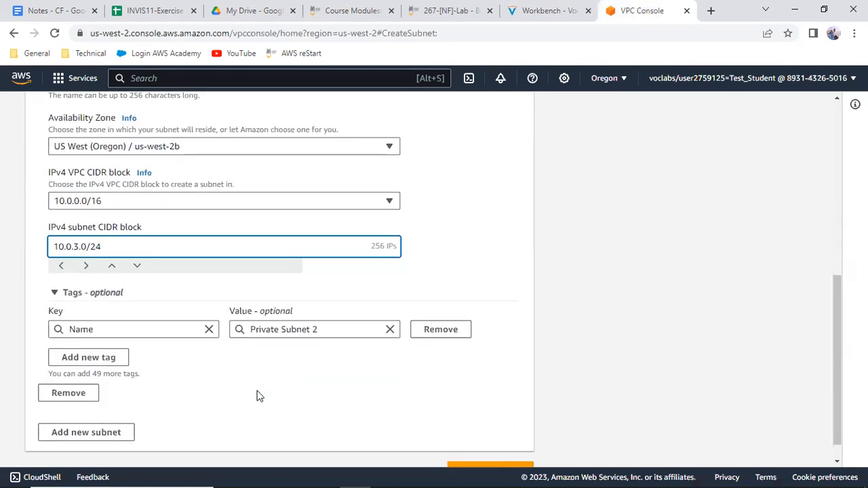
{"action": "scroll", "coordinate": [265, 417], "scroll_direction": "down", "scroll_amount": 1}
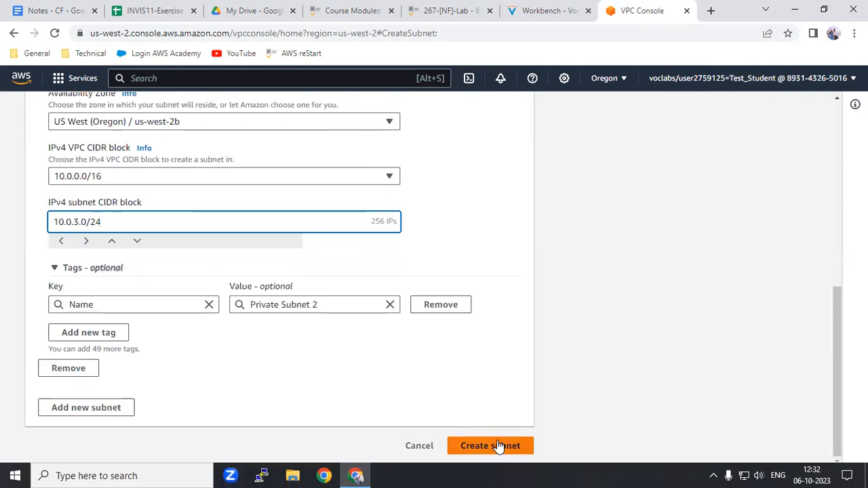
{"action": "left_click", "coordinate": [495, 446]}
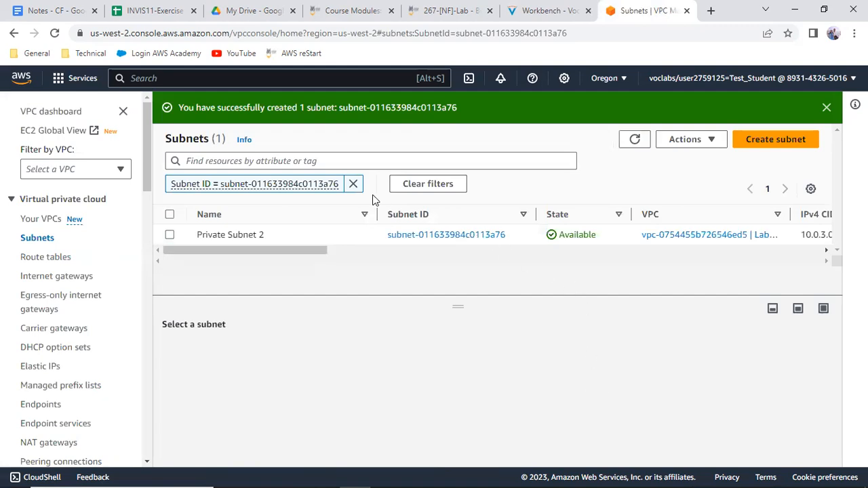
{"action": "left_click", "coordinate": [354, 183]}
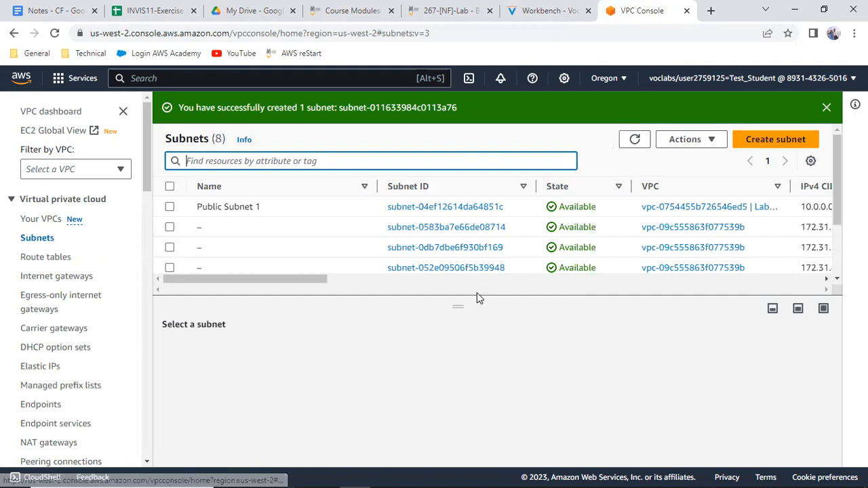
{"action": "left_click_drag", "start_coordinate": [461, 306], "coordinate": [450, 432]}
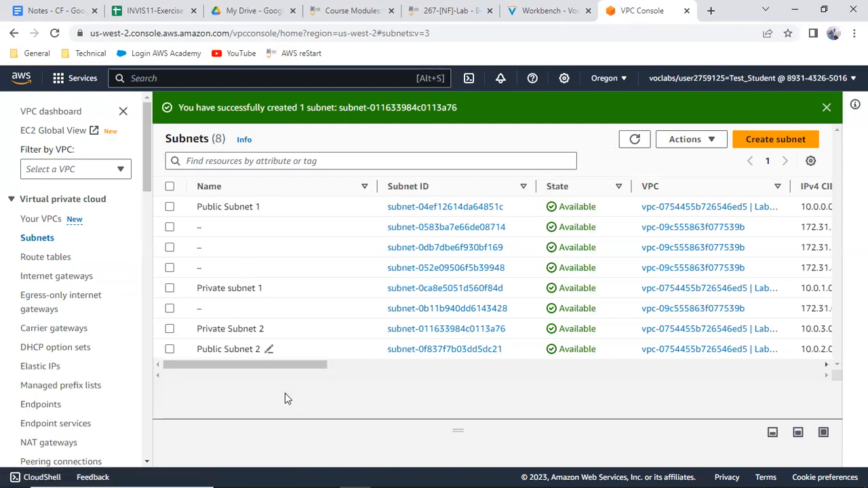
Review the Task 2 and Task 3 lab instructions and check the names and IPv4 CIDR column in the subnets list
{"action": "left_click", "coordinate": [567, 15]}
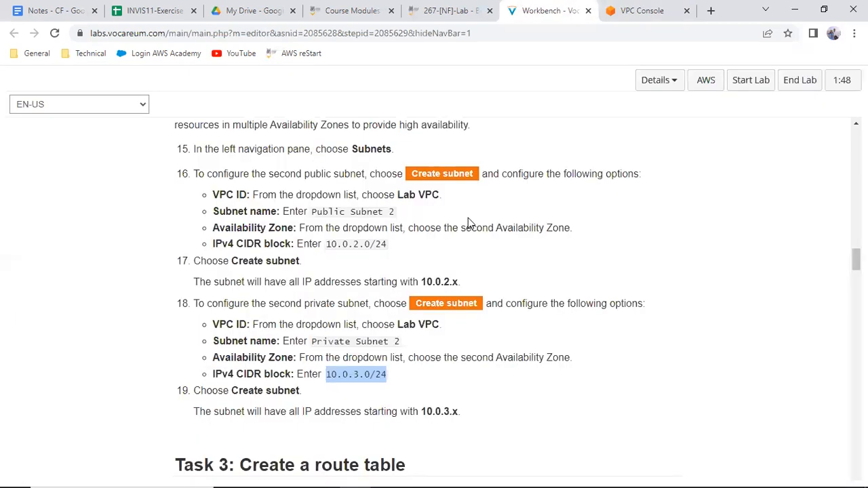
{"action": "scroll", "coordinate": [469, 224], "scroll_direction": "down", "scroll_amount": 2}
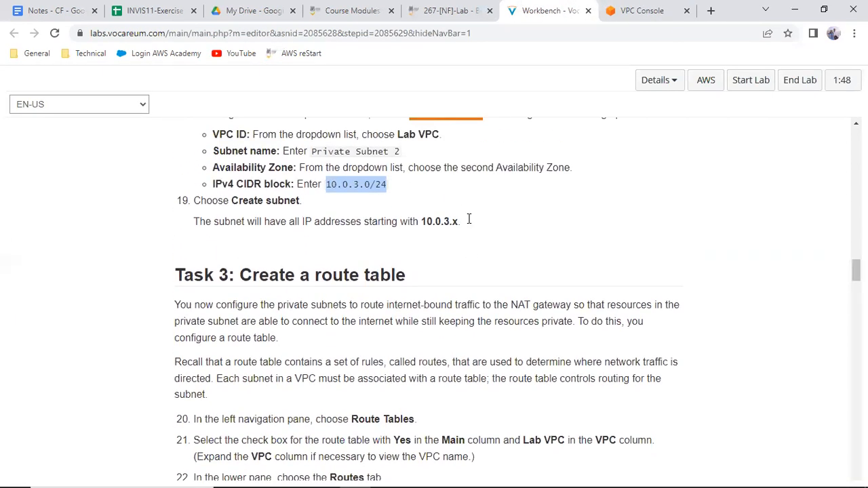
{"action": "scroll", "coordinate": [469, 223], "scroll_direction": "up", "scroll_amount": 1}
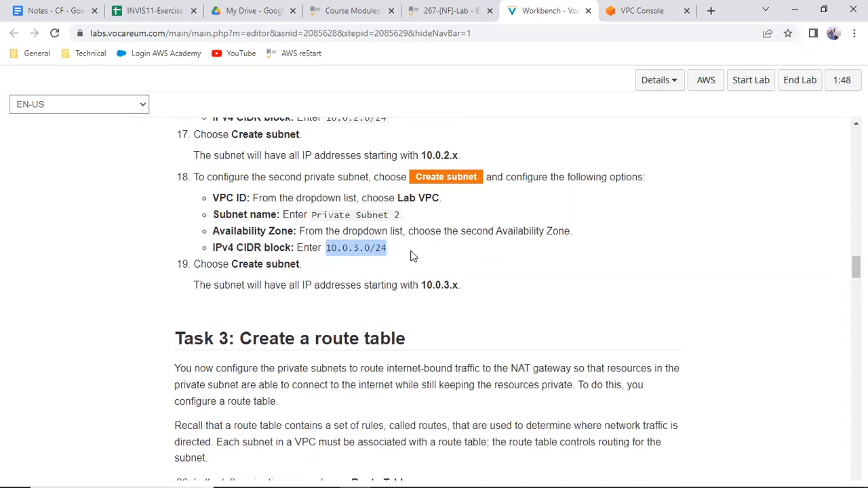
{"action": "left_click", "coordinate": [638, 10]}
{"action": "left_click_drag", "start_coordinate": [280, 369], "coordinate": [284, 401]}
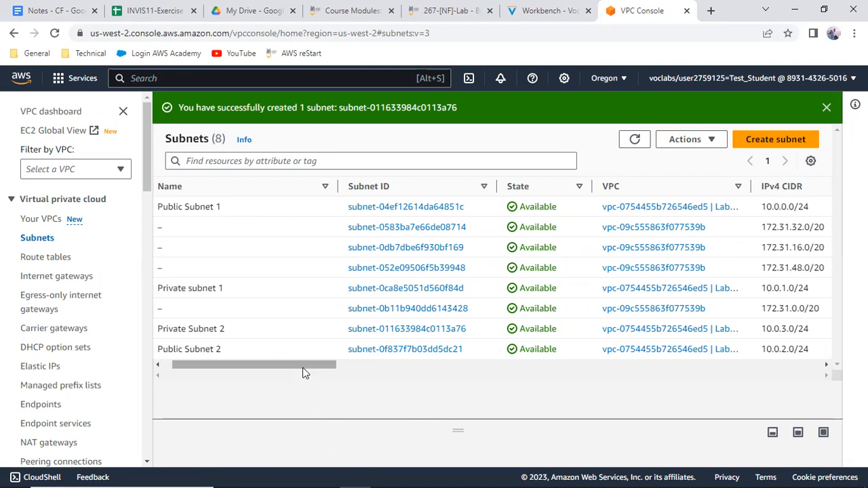
{"action": "left_click_drag", "start_coordinate": [302, 367], "coordinate": [183, 394]}
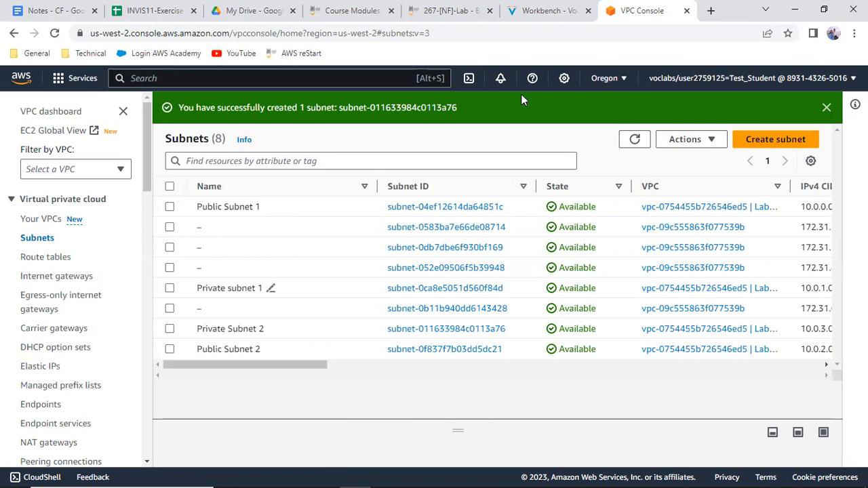
{"action": "left_click", "coordinate": [543, 11]}
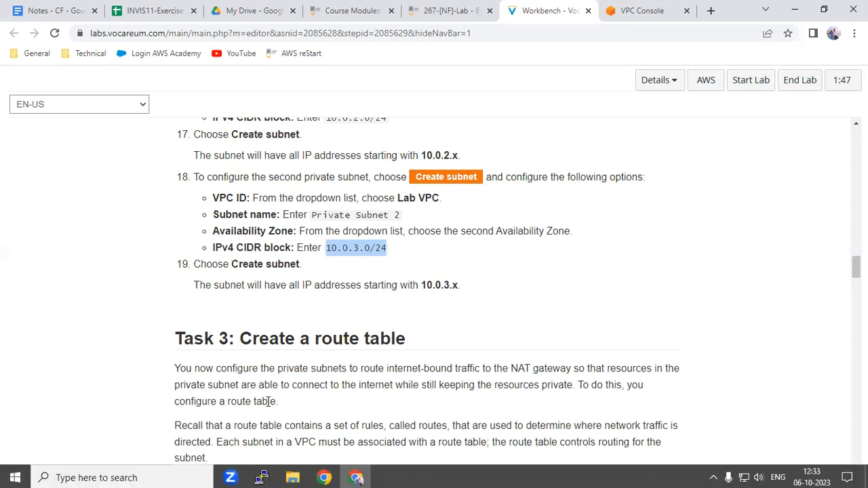
Review the lab's VPC architecture diagram, the Task 2 subnet steps and the Task 3 route table instructions
{"action": "scroll", "coordinate": [149, 337], "scroll_direction": "down", "scroll_amount": 1}
{"action": "scroll", "coordinate": [150, 343], "scroll_direction": "down", "scroll_amount": 2}
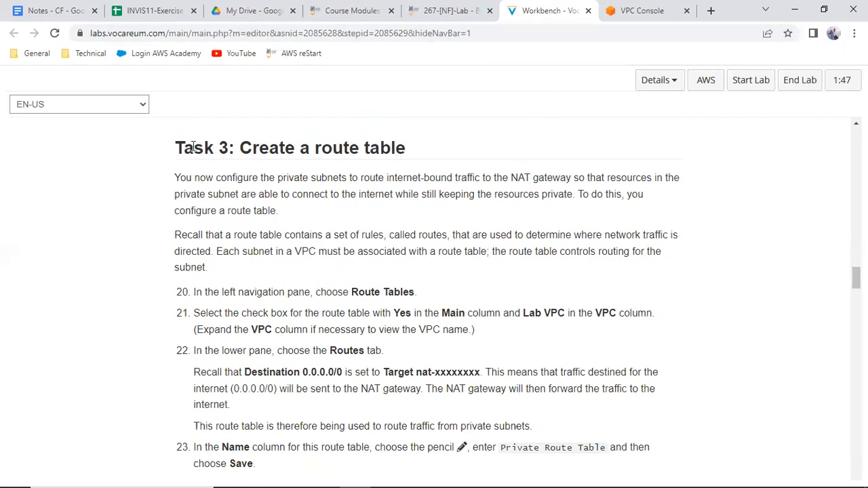
{"action": "left_click_drag", "start_coordinate": [193, 148], "coordinate": [363, 174]}
{"action": "scroll", "coordinate": [415, 231], "scroll_direction": "up", "scroll_amount": 7}
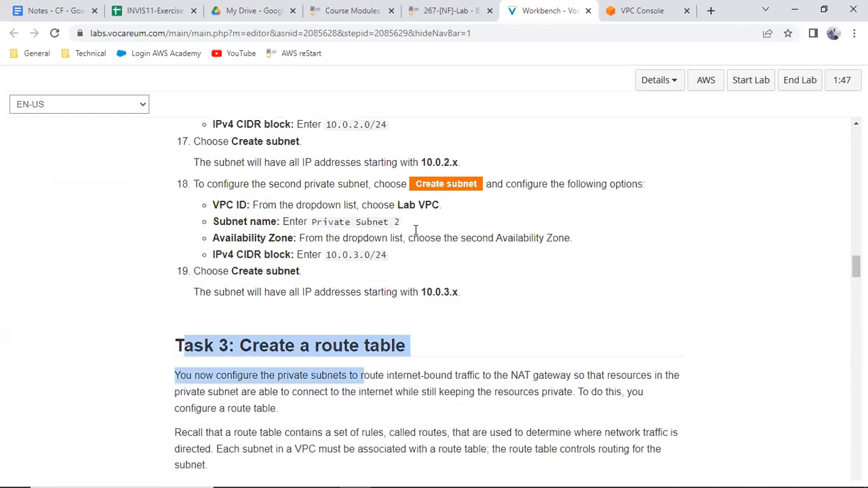
{"action": "scroll", "coordinate": [416, 230], "scroll_direction": "up", "scroll_amount": 4}
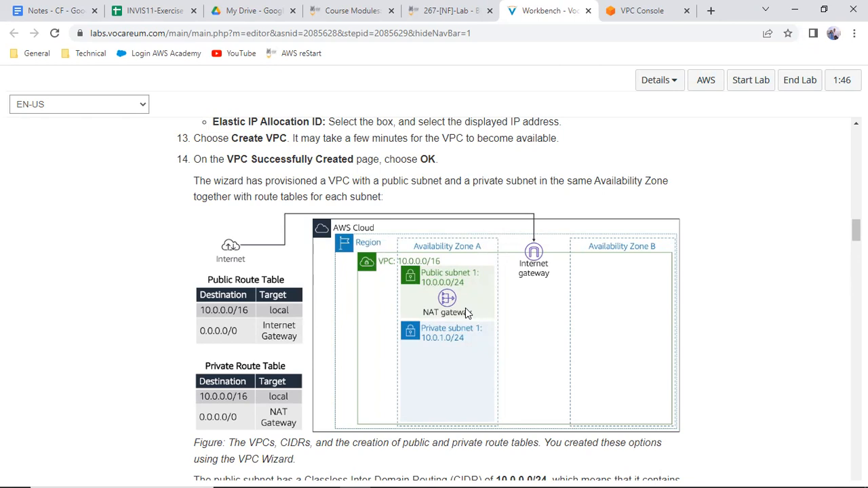
{"action": "scroll", "coordinate": [465, 312], "scroll_direction": "up", "scroll_amount": 1}
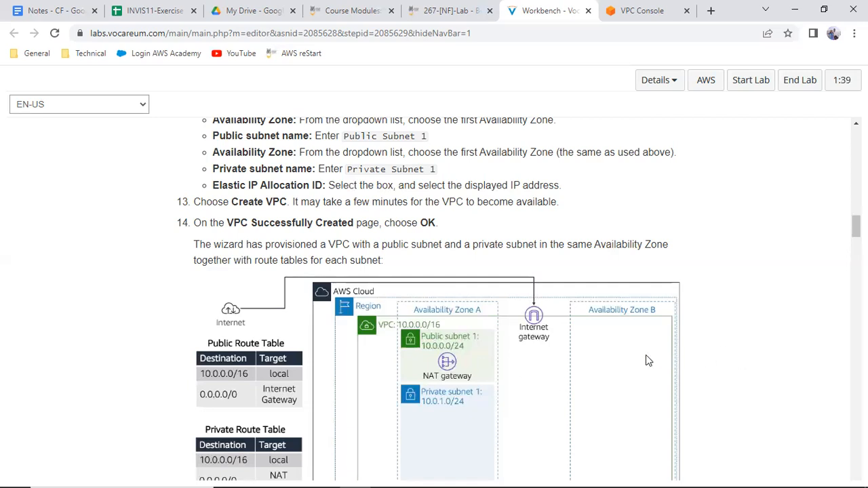
{"action": "scroll", "coordinate": [646, 356], "scroll_direction": "down", "scroll_amount": 2}
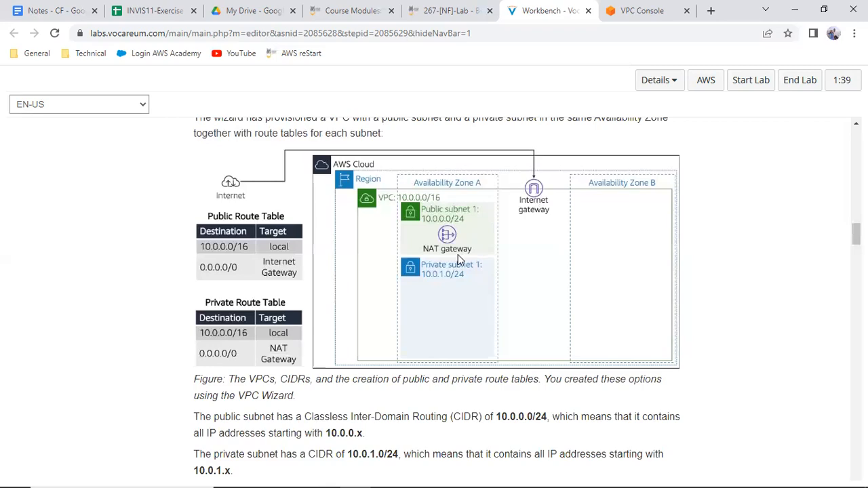
{"action": "scroll", "coordinate": [457, 274], "scroll_direction": "down", "scroll_amount": 10}
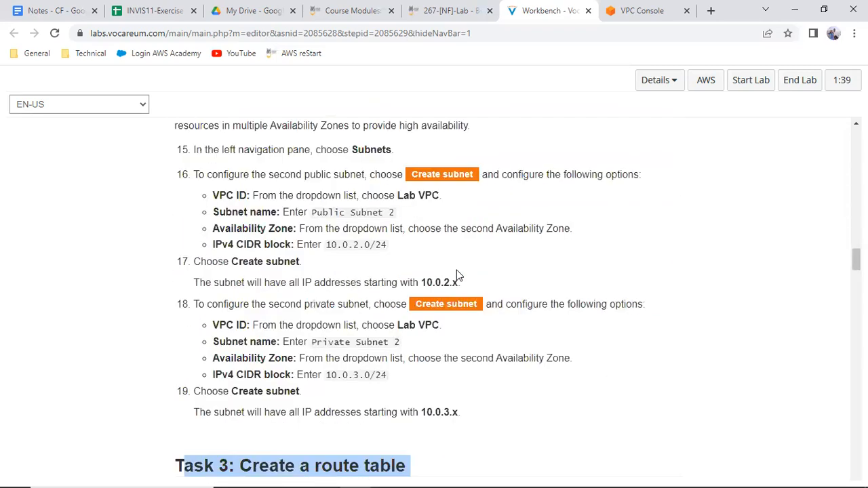
{"action": "scroll", "coordinate": [456, 274], "scroll_direction": "down", "scroll_amount": 3}
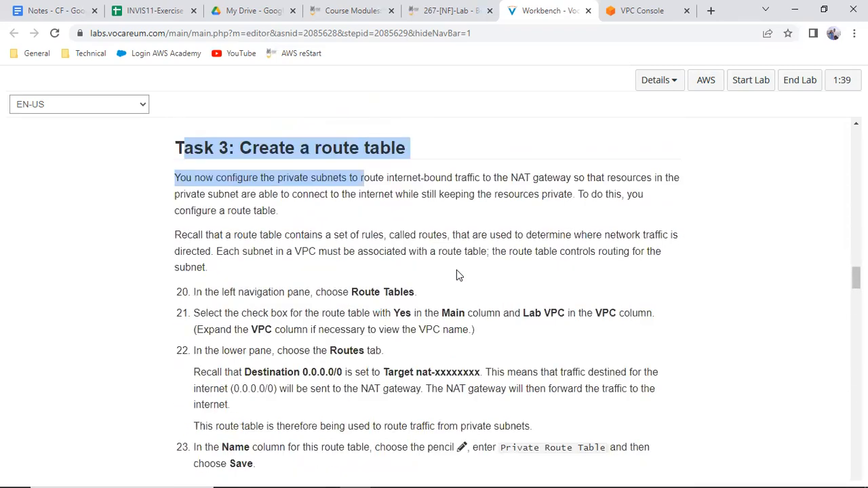
{"action": "scroll", "coordinate": [458, 273], "scroll_direction": "down", "scroll_amount": 1}
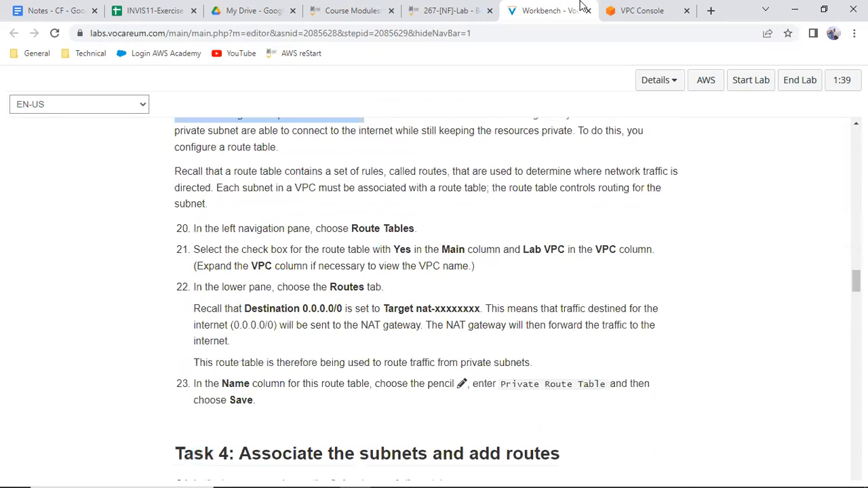
Open the list of route tables in the VPC console and check the Main and VPC columns for Lab VPC's main route table
{"action": "left_click", "coordinate": [657, 14]}
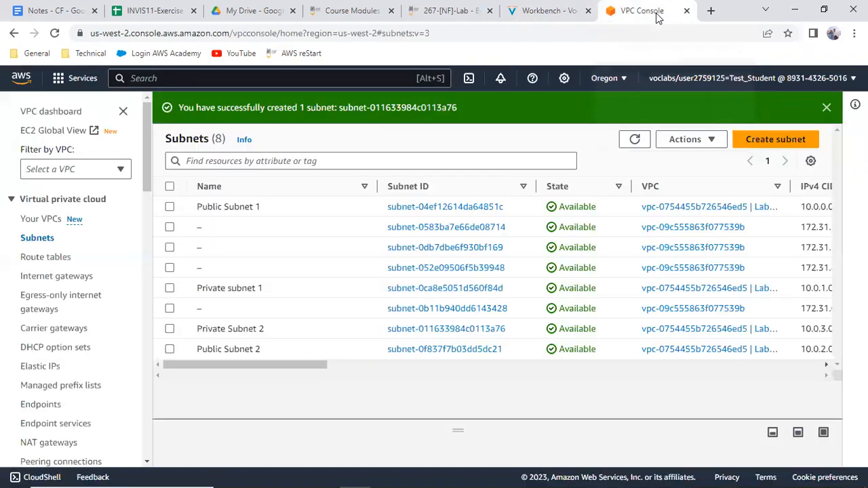
{"action": "left_click", "coordinate": [36, 261]}
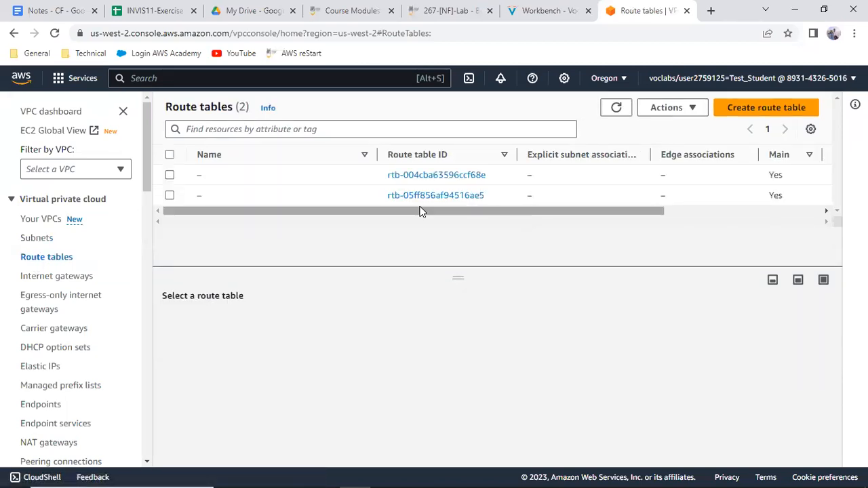
{"action": "left_click_drag", "start_coordinate": [426, 208], "coordinate": [557, 209]}
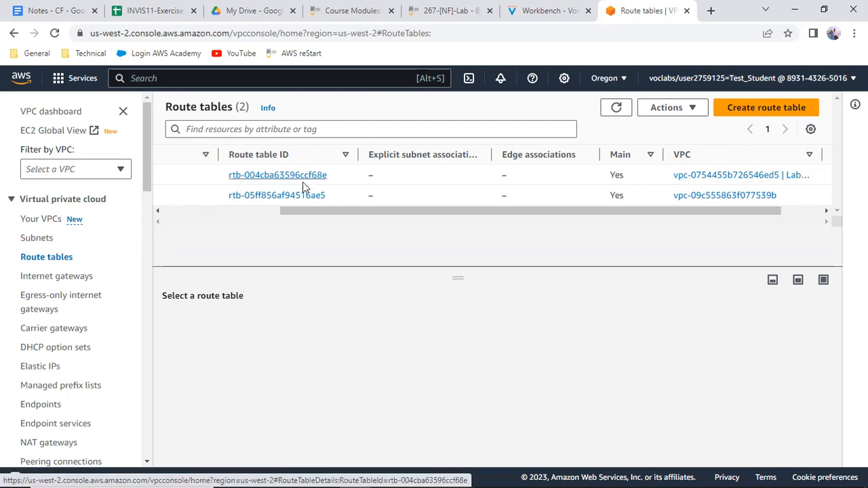
{"action": "left_click_drag", "start_coordinate": [295, 214], "coordinate": [133, 238]}
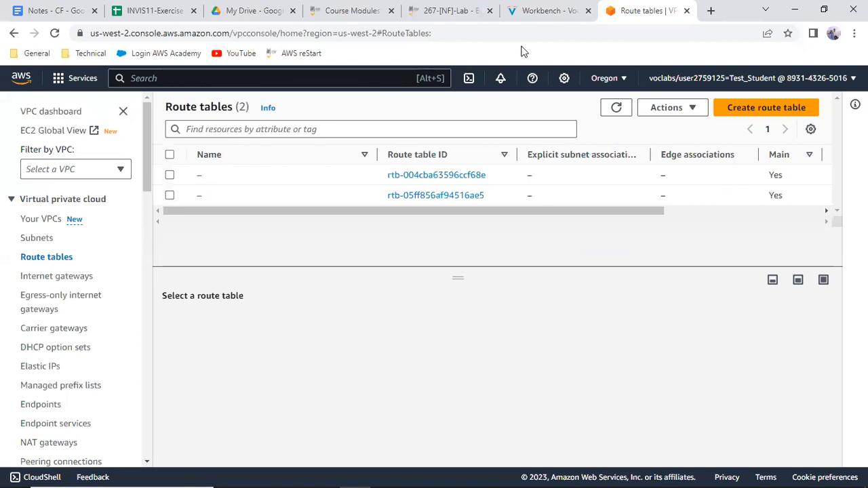
Copy Private Route Table from step 23 of the lab instructions and save it as the name of Lab VPC's main route table
{"action": "left_click", "coordinate": [537, 12]}
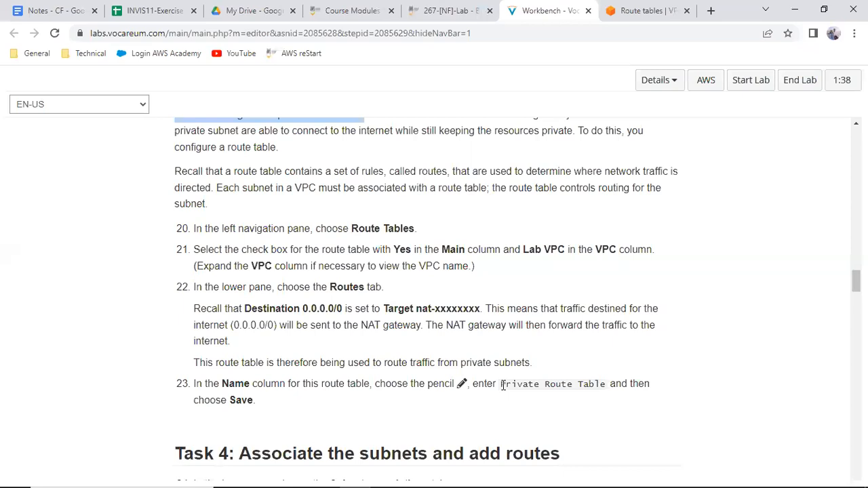
{"action": "left_click_drag", "start_coordinate": [503, 385], "coordinate": [607, 384]}
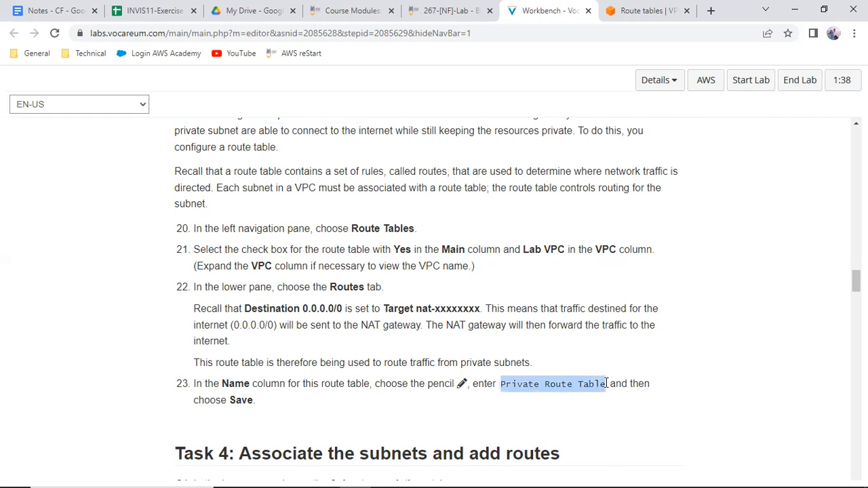
{"action": "right_click", "coordinate": [589, 382]}
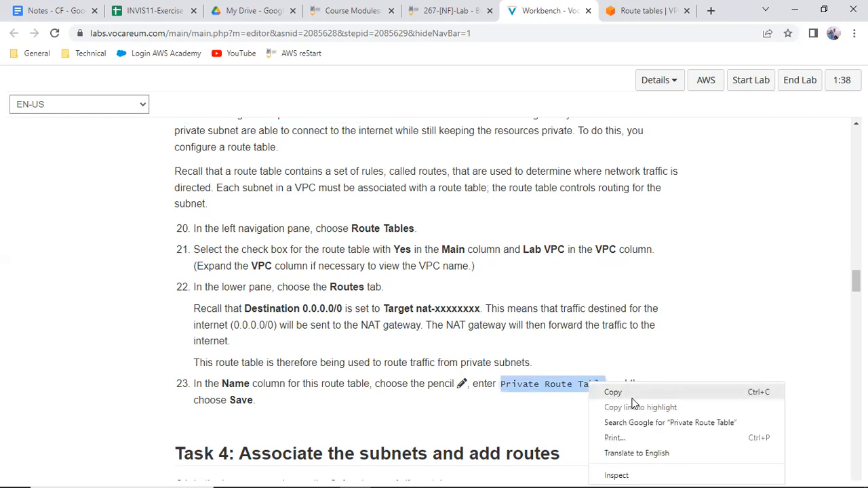
{"action": "left_click", "coordinate": [629, 394]}
{"action": "left_click", "coordinate": [645, 10]}
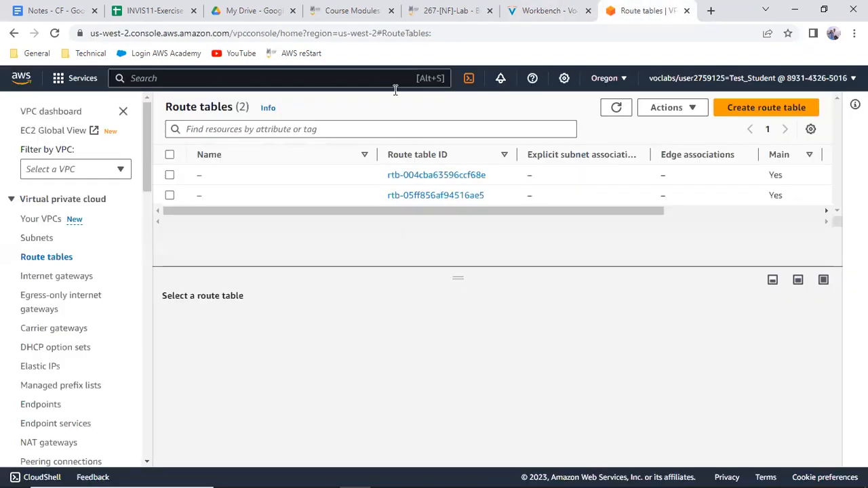
{"action": "left_click_drag", "start_coordinate": [397, 211], "coordinate": [320, 262]}
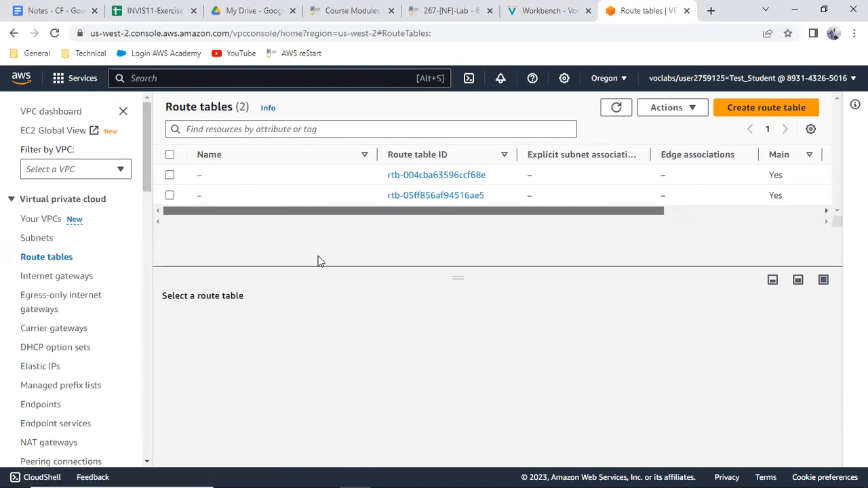
{"action": "left_click", "coordinate": [211, 176]}
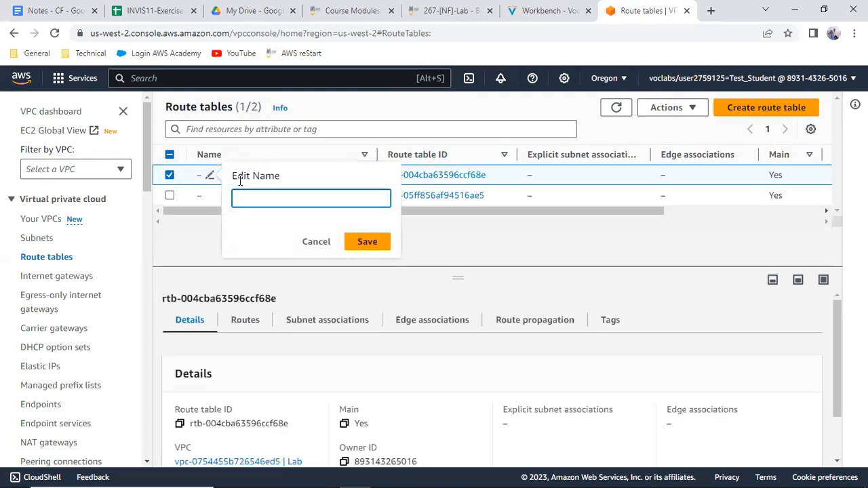
{"action": "key", "text": "ctrl+v"}
{"action": "left_click", "coordinate": [384, 239]}
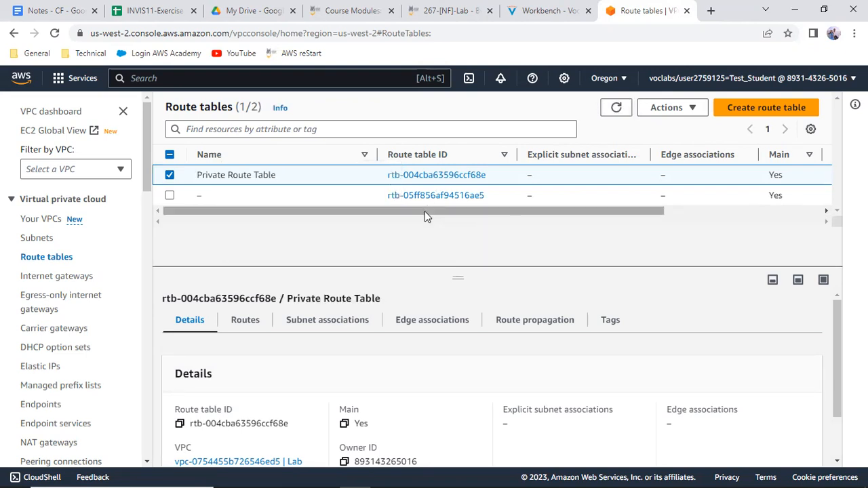
{"action": "left_click_drag", "start_coordinate": [429, 207], "coordinate": [377, 245]}
Start a new route table and name it Public Route Table by adapting the copied private table's name
{"action": "left_click", "coordinate": [740, 109]}
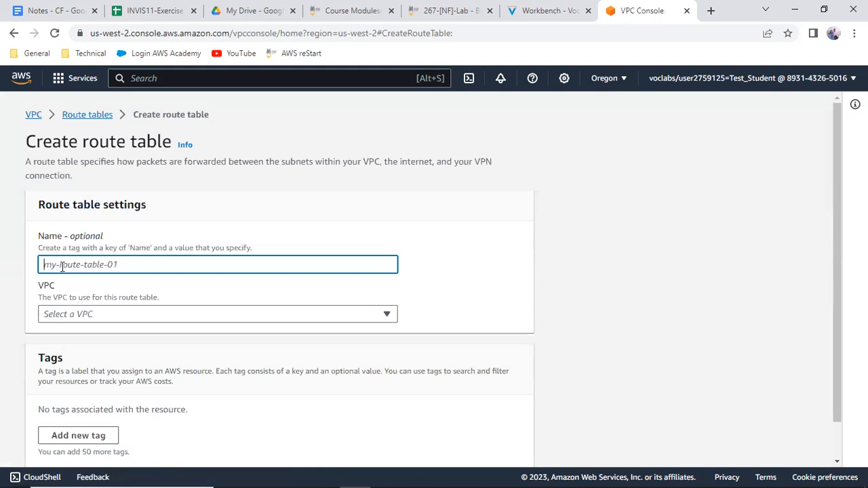
{"action": "key", "text": "ctrl+v"}
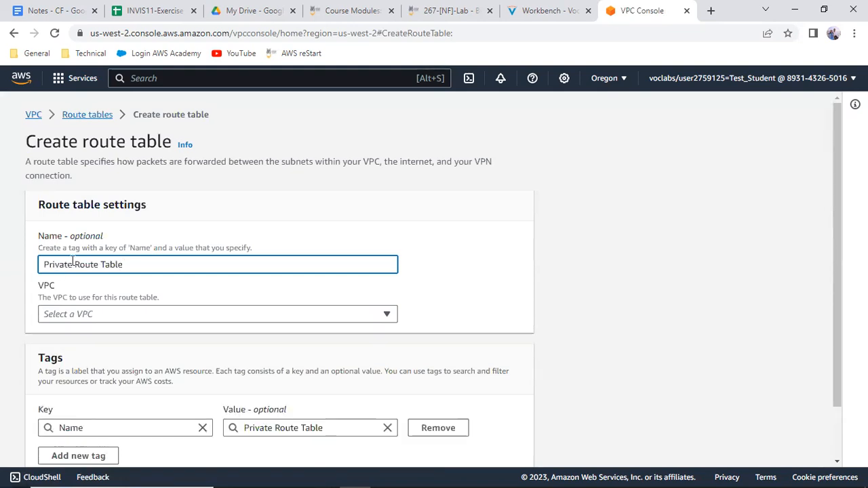
{"action": "key", "text": "Left"}
{"action": "key", "text": "Left"}
{"action": "key", "text": "Left"}
{"action": "key", "text": "Left"}
{"action": "key", "text": "Left"}
{"action": "key", "text": "Left"}
{"action": "key", "text": "Left"}
{"action": "key", "text": "Left"}
{"action": "key", "text": "Left"}
{"action": "key", "text": "Left"}
{"action": "key", "text": "Left"}
{"action": "key", "text": "BackSpace"}
{"action": "key", "text": "BackSpace"}
{"action": "key", "text": "BackSpace"}
{"action": "key", "text": "BackSpace"}
{"action": "key", "text": "BackSpace"}
{"action": "key", "text": "BackSpace"}
{"action": "type", "text": "ublic"}
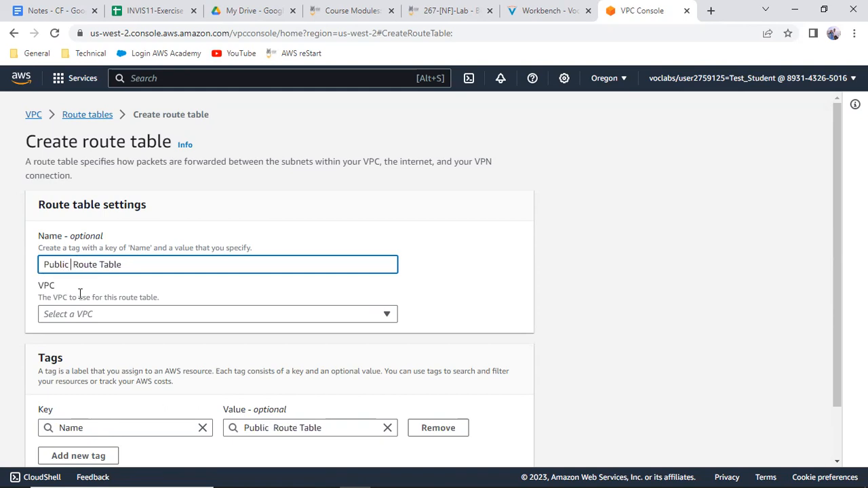
Assign the new public route table to Lab VPC, create it and return to the list of route tables
{"action": "left_click", "coordinate": [67, 315]}
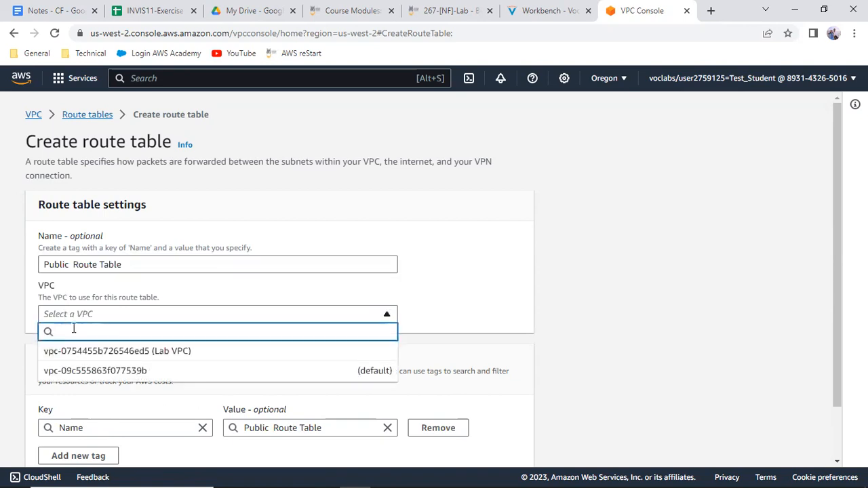
{"action": "left_click", "coordinate": [82, 351]}
{"action": "scroll", "coordinate": [418, 287], "scroll_direction": "down", "scroll_amount": 2}
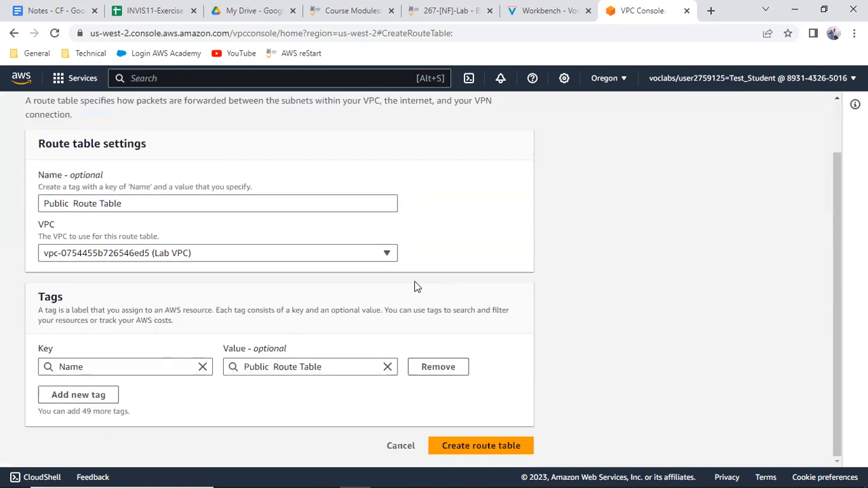
{"action": "left_click", "coordinate": [495, 448]}
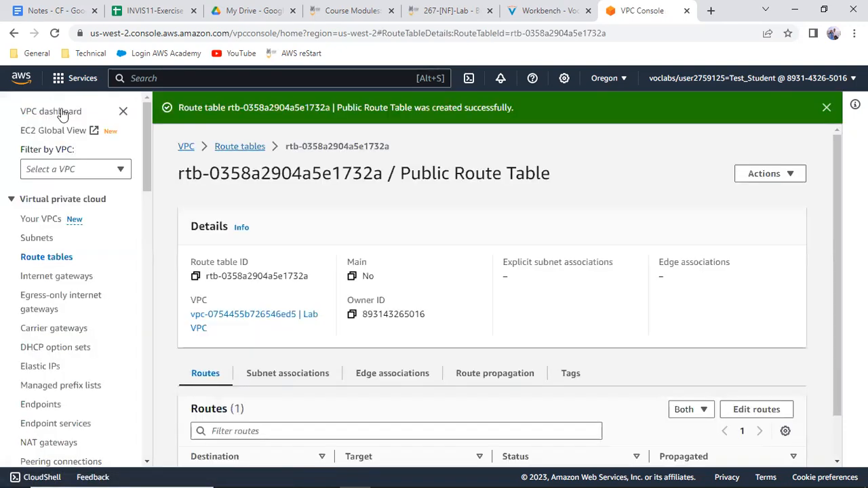
{"action": "left_click", "coordinate": [256, 155]}
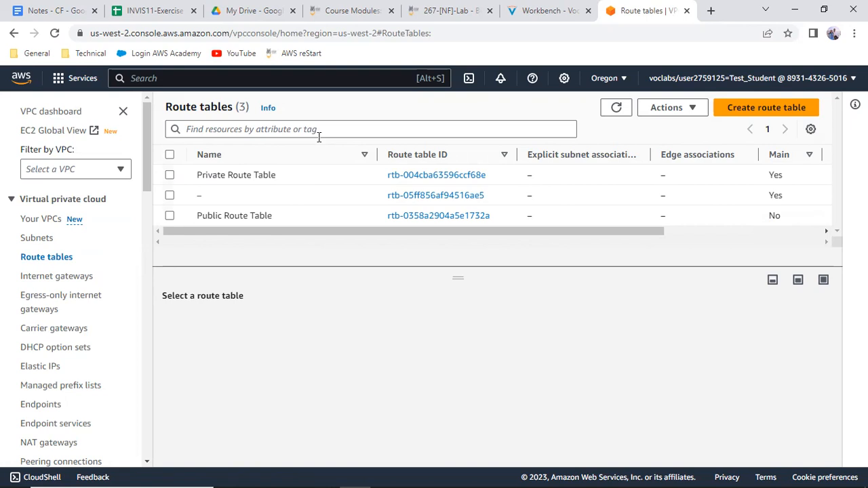
Check which VPC the existing internet gateway is attached to, and open the form for creating a new internet gateway
{"action": "left_click", "coordinate": [61, 276]}
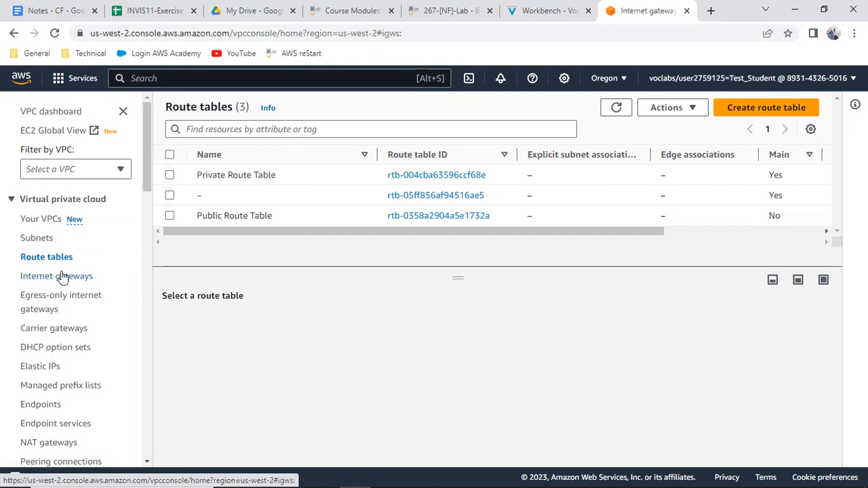
{"action": "left_click", "coordinate": [498, 194]}
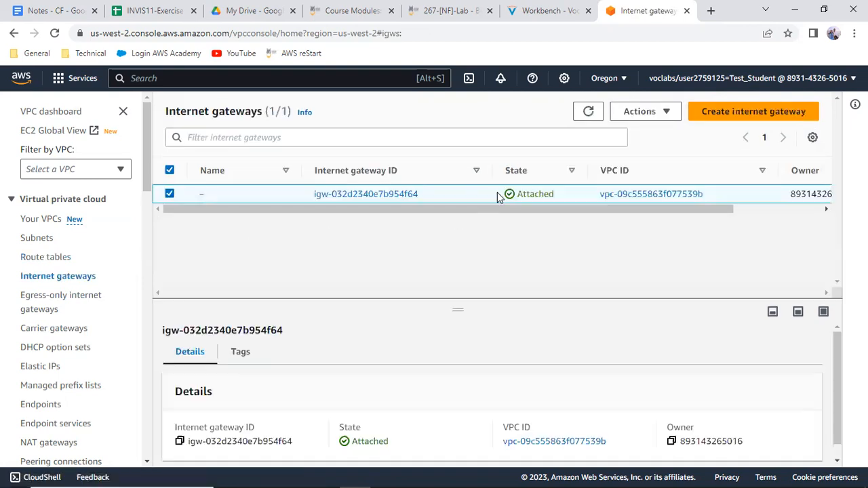
{"action": "left_click_drag", "start_coordinate": [614, 194], "coordinate": [841, 455]}
{"action": "left_click_drag", "start_coordinate": [818, 206], "coordinate": [574, 255]}
{"action": "left_click_drag", "start_coordinate": [560, 225], "coordinate": [146, 219]}
{"action": "left_click", "coordinate": [256, 246]}
{"action": "left_click", "coordinate": [755, 117]}
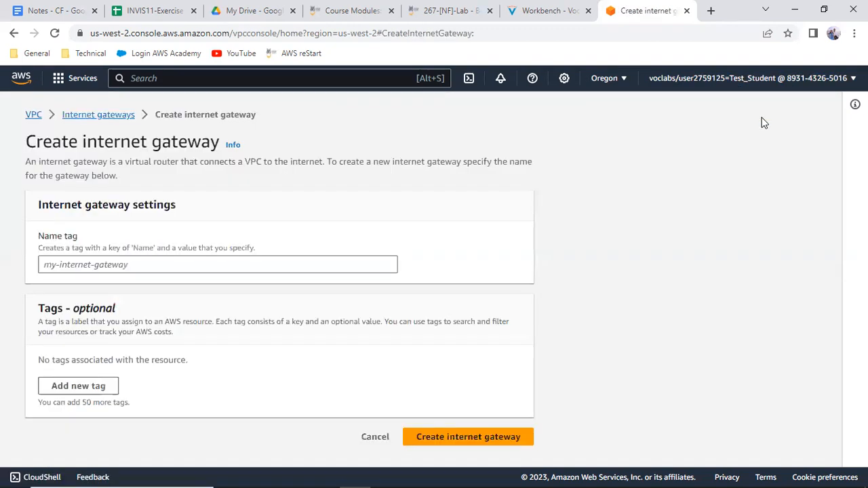
{"action": "left_click", "coordinate": [71, 265]}
Switch to the Vocareum lab instructions and review Tasks 1 to 4, including the network diagrams, for how the internet gateway should be named and set up
{"action": "left_click", "coordinate": [546, 10]}
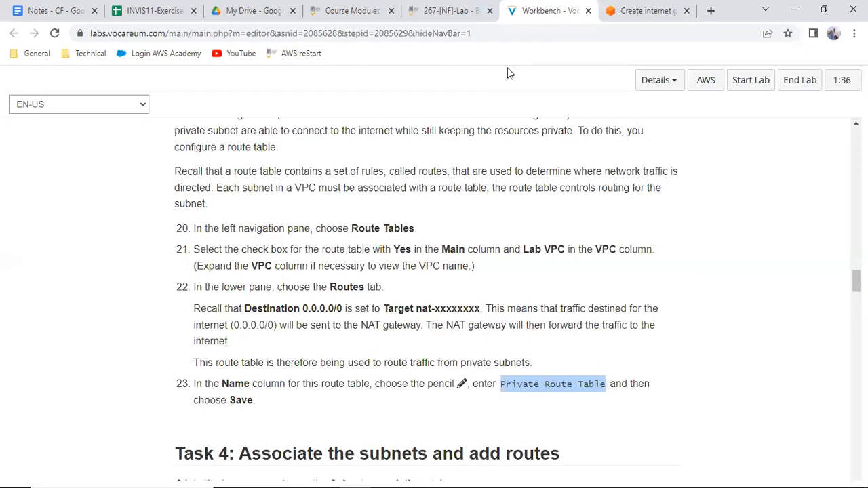
{"action": "scroll", "coordinate": [427, 278], "scroll_direction": "down", "scroll_amount": 2}
{"action": "scroll", "coordinate": [423, 286], "scroll_direction": "up", "scroll_amount": 7}
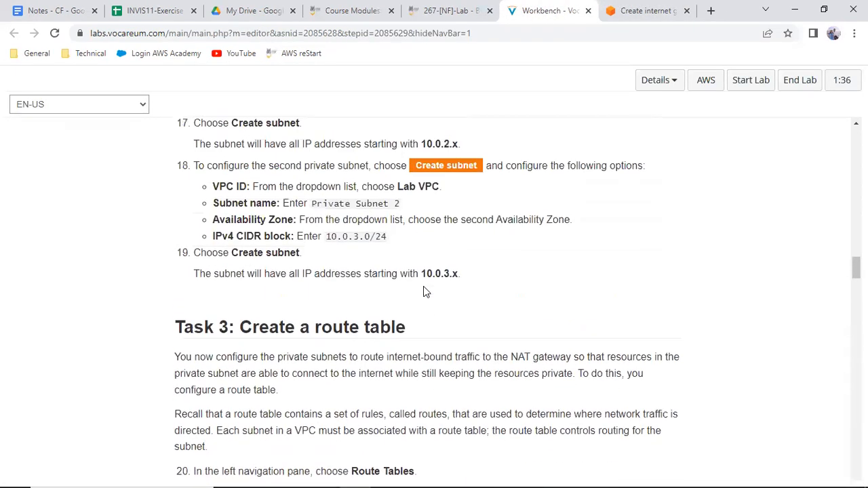
{"action": "scroll", "coordinate": [424, 286], "scroll_direction": "up", "scroll_amount": 6}
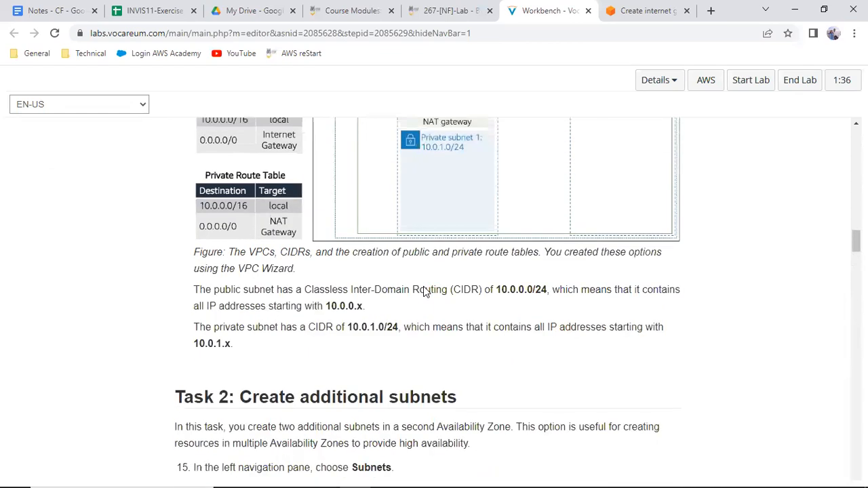
{"action": "scroll", "coordinate": [425, 287], "scroll_direction": "up", "scroll_amount": 3}
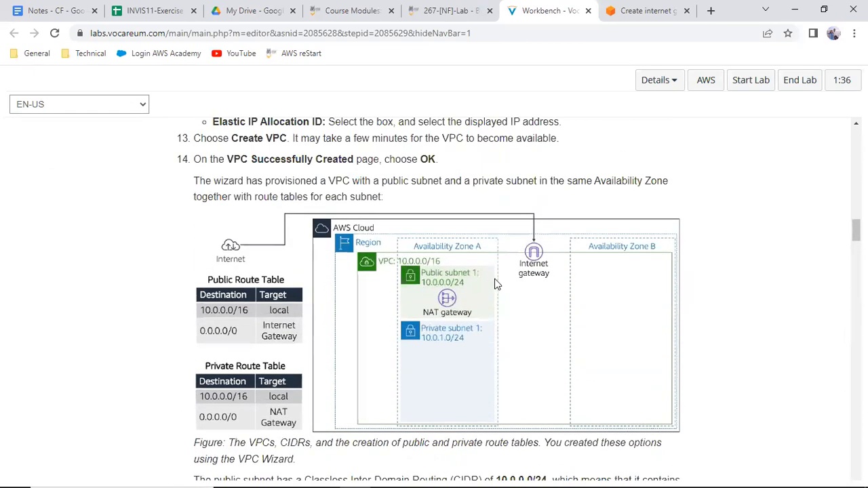
{"action": "scroll", "coordinate": [494, 283], "scroll_direction": "down", "scroll_amount": 2}
{"action": "scroll", "coordinate": [494, 284], "scroll_direction": "up", "scroll_amount": 4}
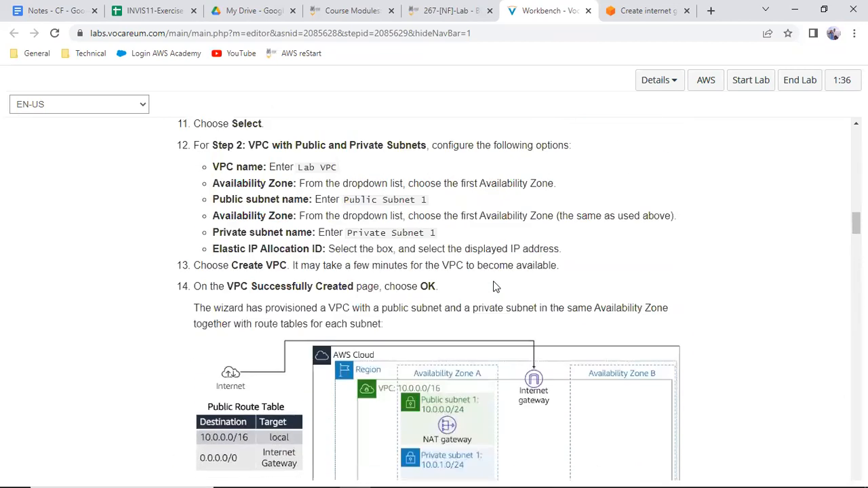
{"action": "scroll", "coordinate": [494, 286], "scroll_direction": "up", "scroll_amount": 3}
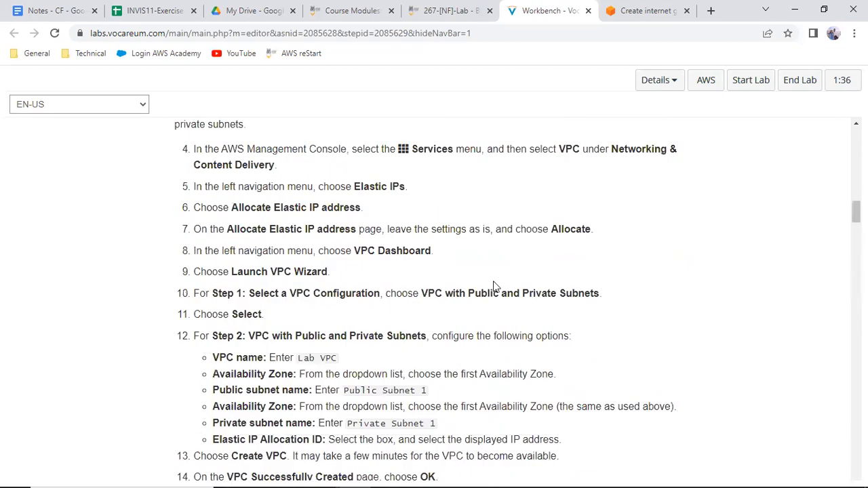
{"action": "scroll", "coordinate": [494, 284], "scroll_direction": "up", "scroll_amount": 3}
{"action": "scroll", "coordinate": [491, 300], "scroll_direction": "down", "scroll_amount": 6}
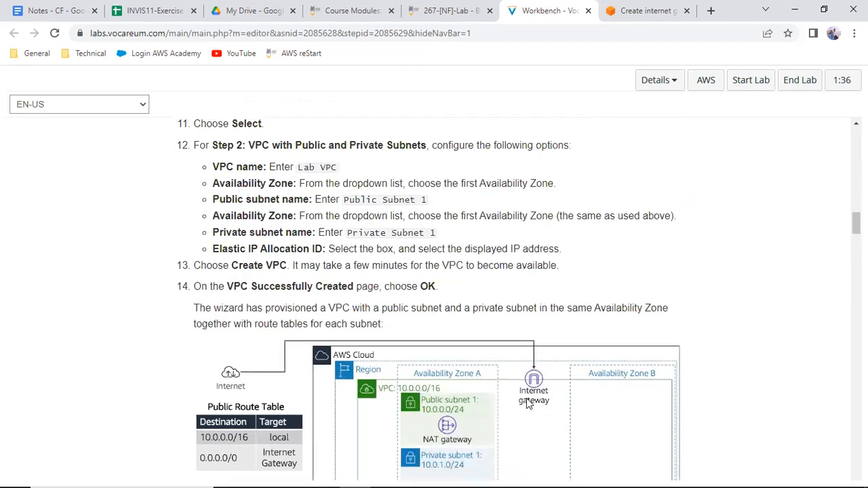
{"action": "scroll", "coordinate": [528, 403], "scroll_direction": "down", "scroll_amount": 8}
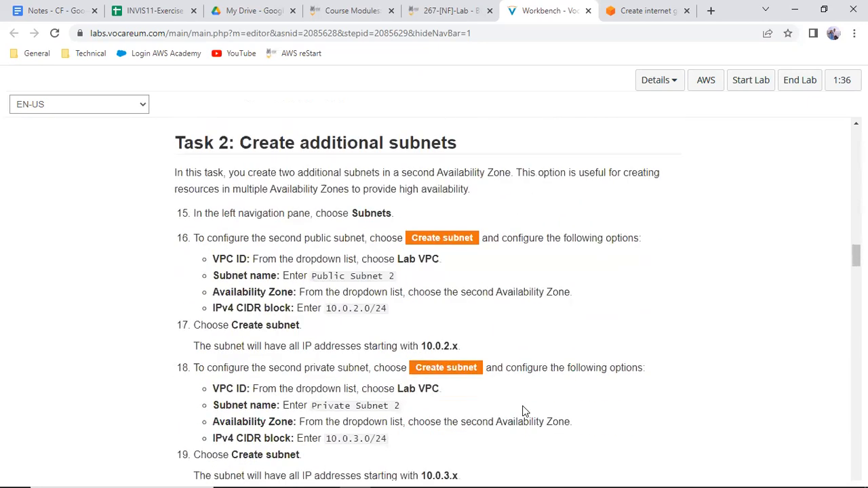
{"action": "scroll", "coordinate": [523, 411], "scroll_direction": "down", "scroll_amount": 1}
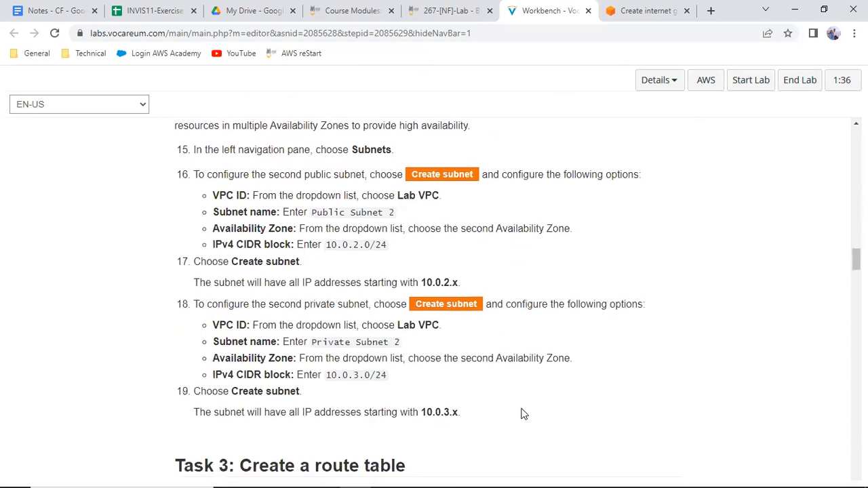
{"action": "scroll", "coordinate": [523, 411], "scroll_direction": "down", "scroll_amount": 6}
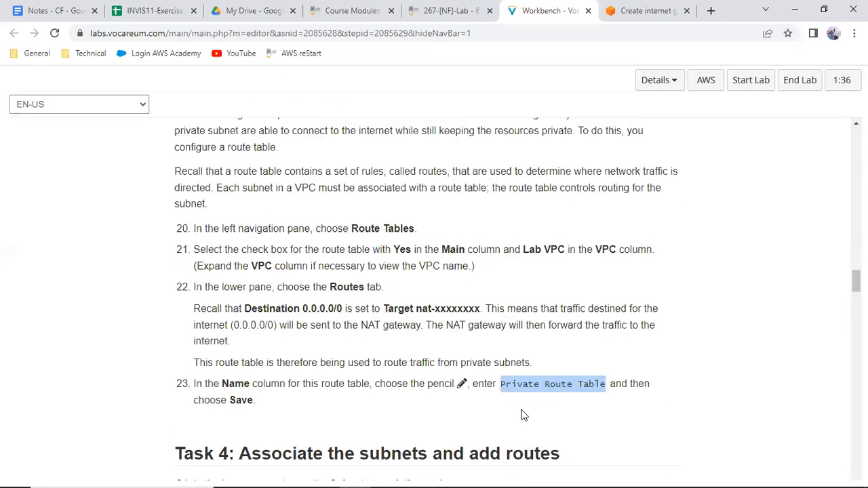
{"action": "scroll", "coordinate": [523, 416], "scroll_direction": "down", "scroll_amount": 4}
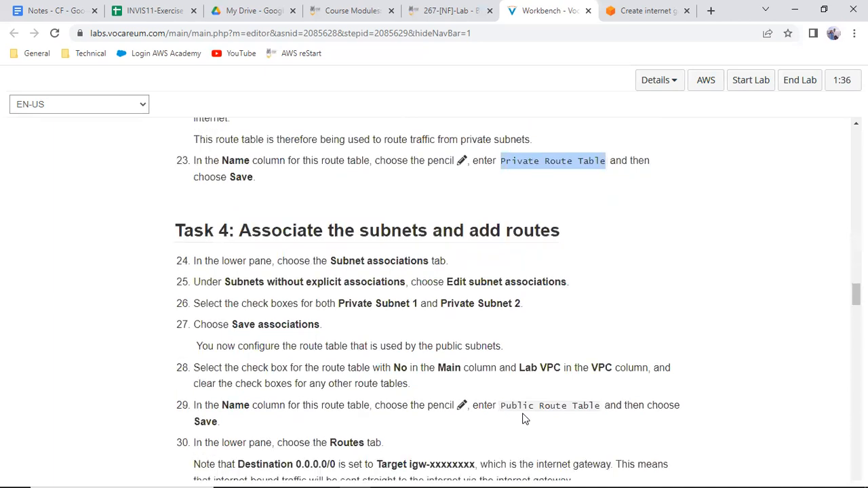
{"action": "scroll", "coordinate": [524, 418], "scroll_direction": "down", "scroll_amount": 1}
{"action": "scroll", "coordinate": [523, 419], "scroll_direction": "down", "scroll_amount": 5}
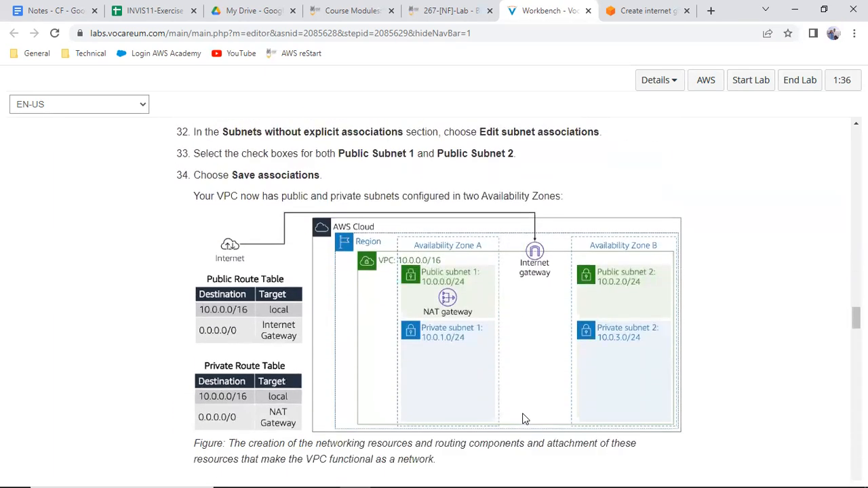
{"action": "scroll", "coordinate": [523, 419], "scroll_direction": "up", "scroll_amount": 2}
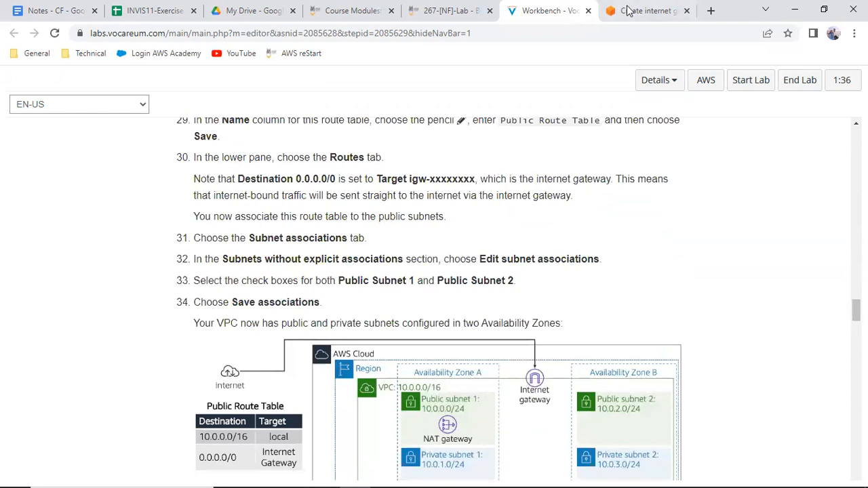
Return to the AWS console's internet gateway form and begin the new gateway's name tag with Internet
{"action": "left_click", "coordinate": [629, 10]}
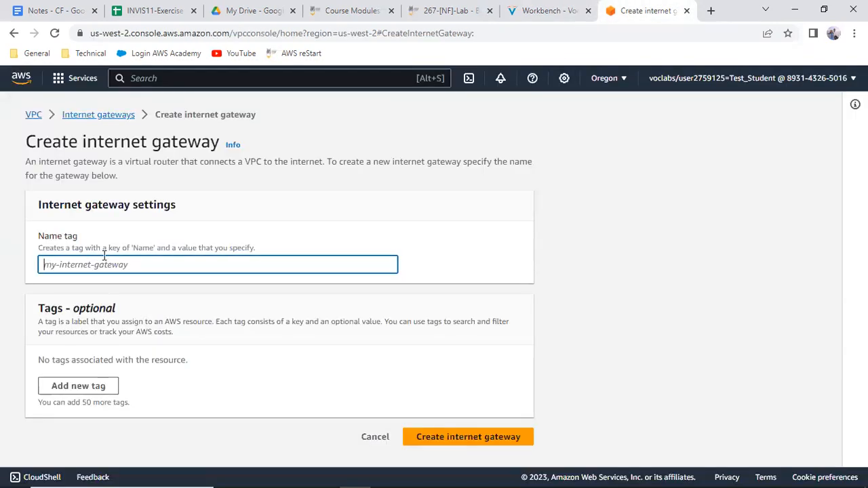
{"action": "type", "text": "Internet"}
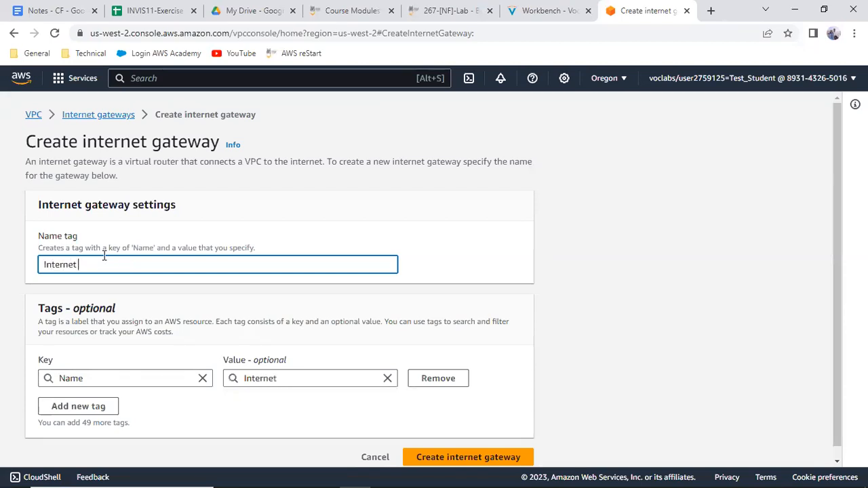
Name the new internet gateway "Internet Gateway" and create it
{"action": "type", "text": " Gar"}
{"action": "key", "text": "BackSpace"}
{"action": "type", "text": "yeway"}
{"action": "scroll", "coordinate": [260, 262], "scroll_direction": "down", "scroll_amount": 1}
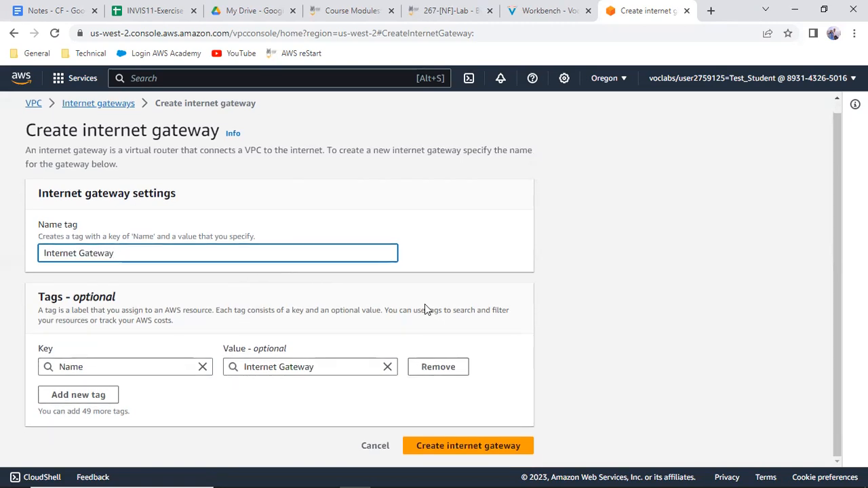
{"action": "left_click", "coordinate": [474, 441]}
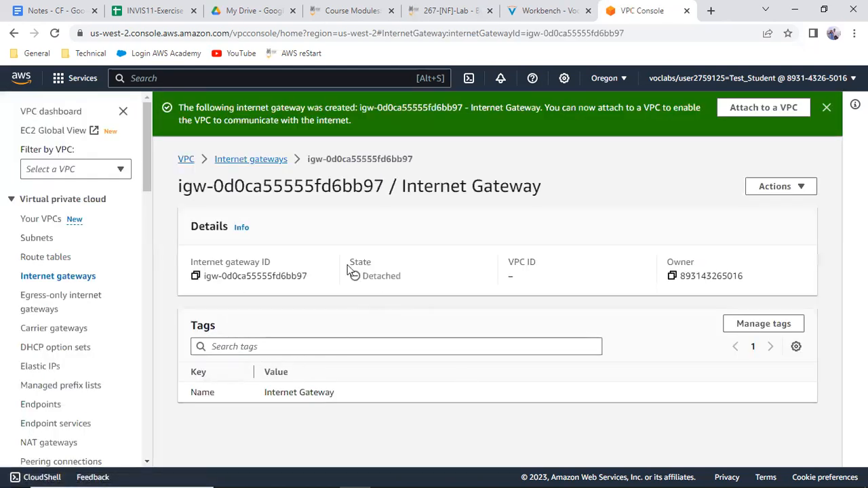
Attach the detached Internet Gateway to the available VPC vpc-0754455b726546ed5
{"action": "left_click", "coordinate": [275, 162]}
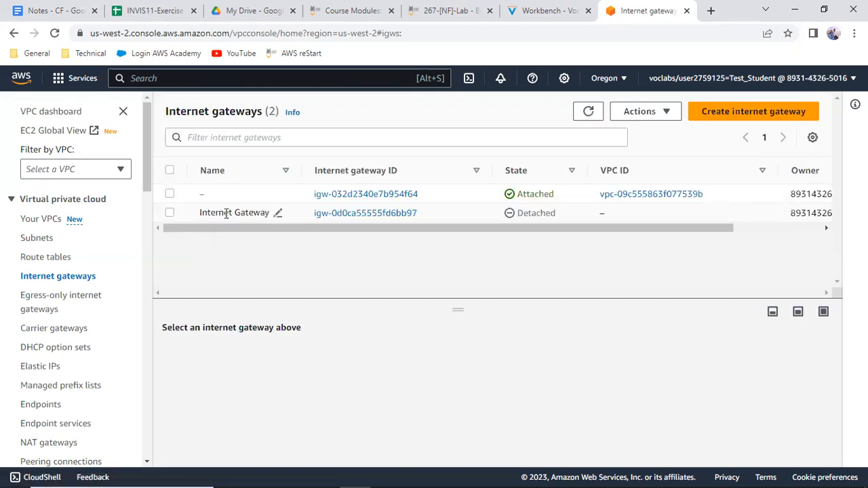
{"action": "left_click", "coordinate": [171, 216]}
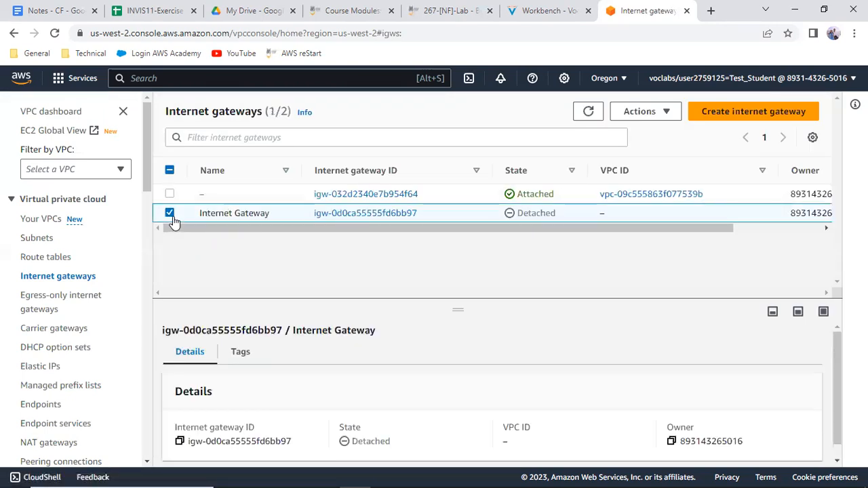
{"action": "left_click", "coordinate": [645, 111]}
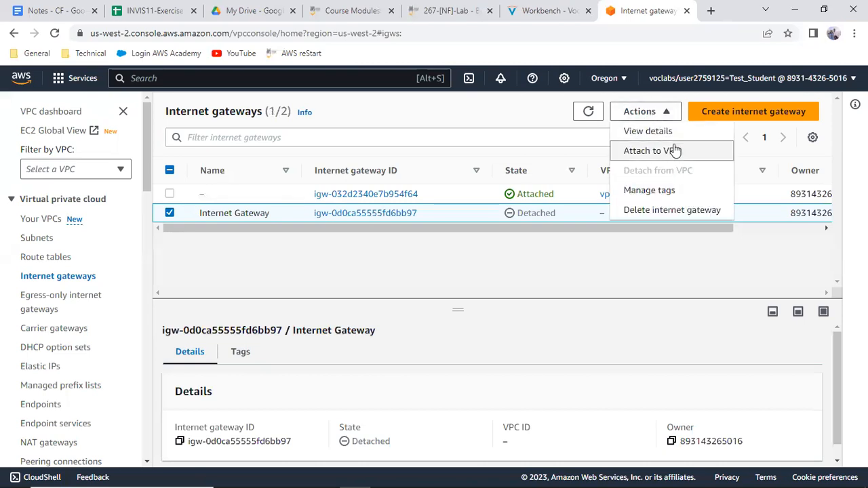
{"action": "left_click", "coordinate": [675, 150]}
{"action": "left_click", "coordinate": [175, 251]}
{"action": "left_click", "coordinate": [171, 272]}
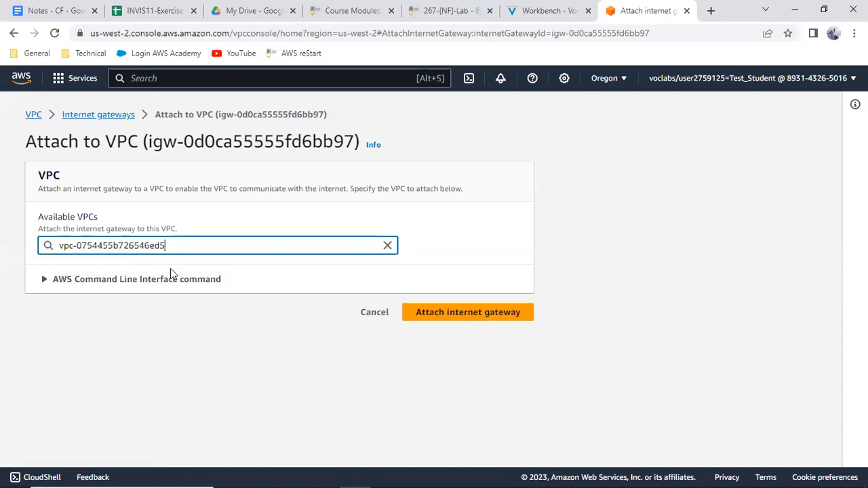
{"action": "left_click", "coordinate": [504, 322]}
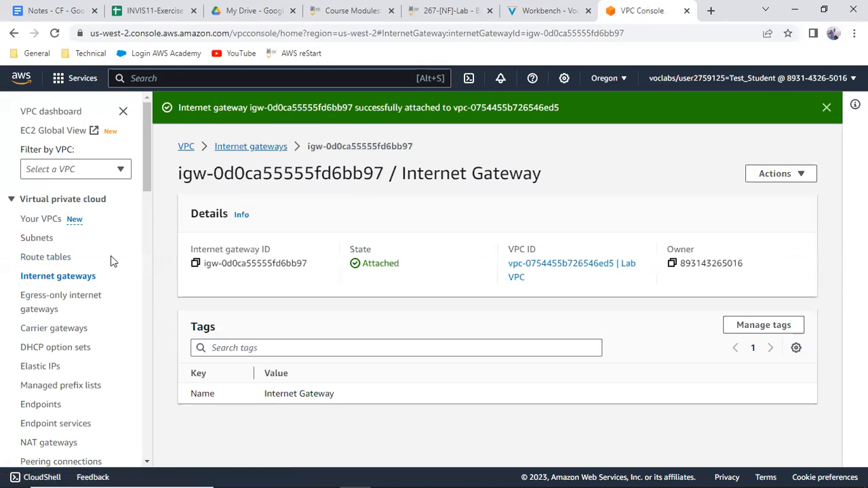
Start creating a NAT gateway and name it "Nat Gateway"
{"action": "scroll", "coordinate": [115, 262], "scroll_direction": "down", "scroll_amount": 1}
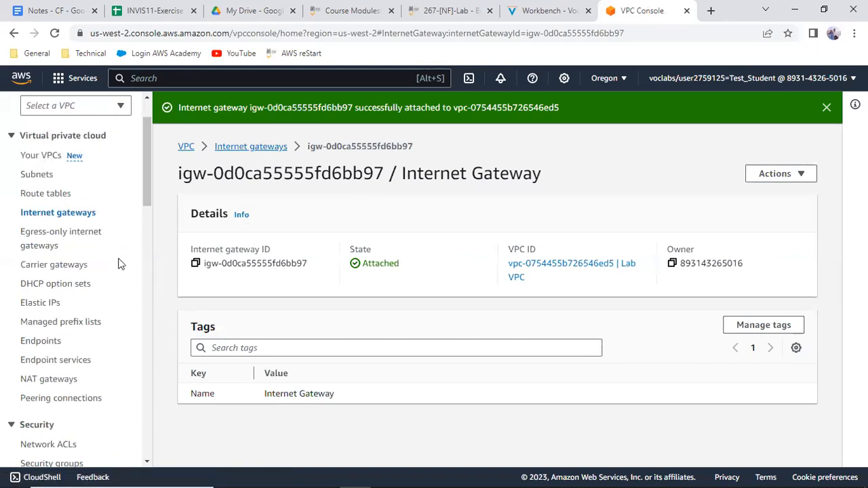
{"action": "left_click", "coordinate": [66, 380]}
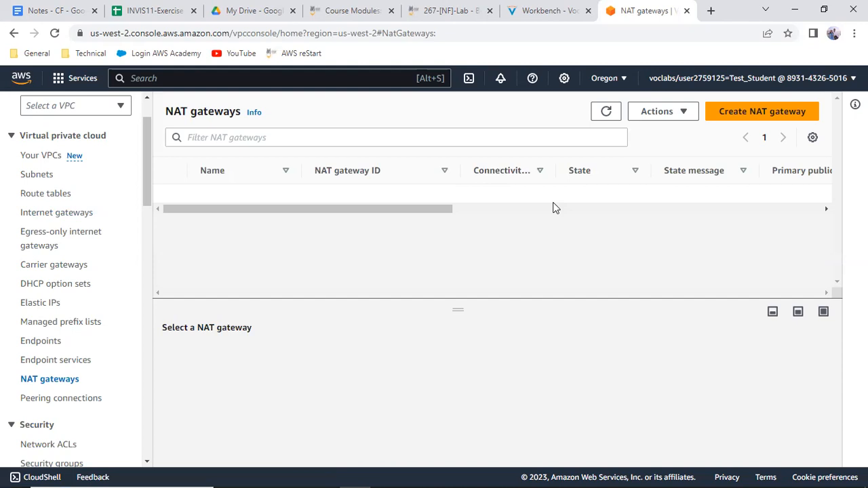
{"action": "left_click", "coordinate": [744, 117]}
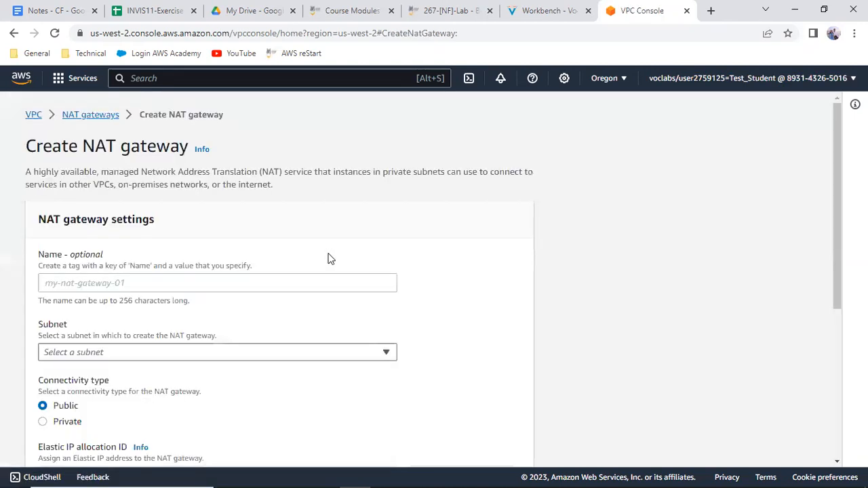
{"action": "left_click", "coordinate": [73, 282]}
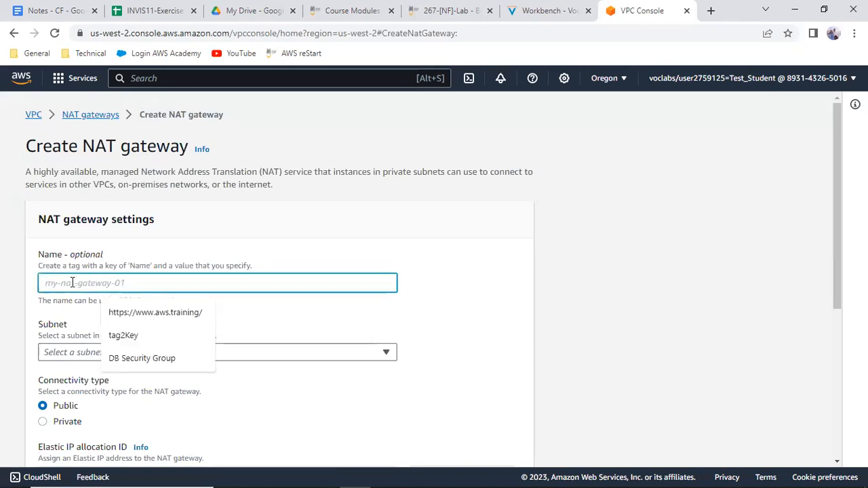
{"action": "type", "text": "Nat"}
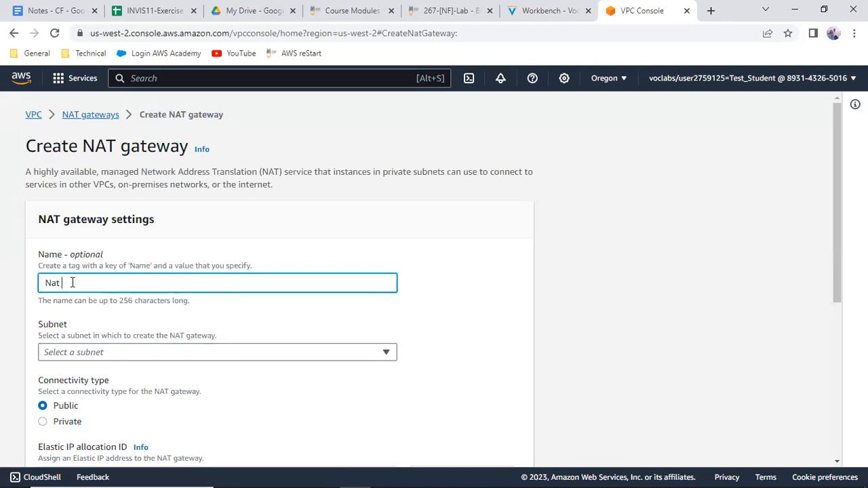
{"action": "type", "text": "Gateway"}
Set the NAT gateway's subnet to Private subnet 1
{"action": "left_click", "coordinate": [134, 357]}
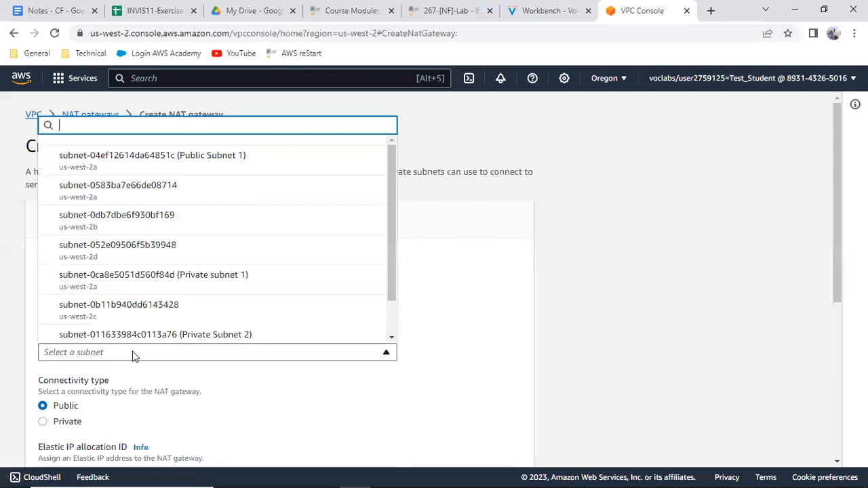
{"action": "scroll", "coordinate": [201, 292], "scroll_direction": "down", "scroll_amount": 1}
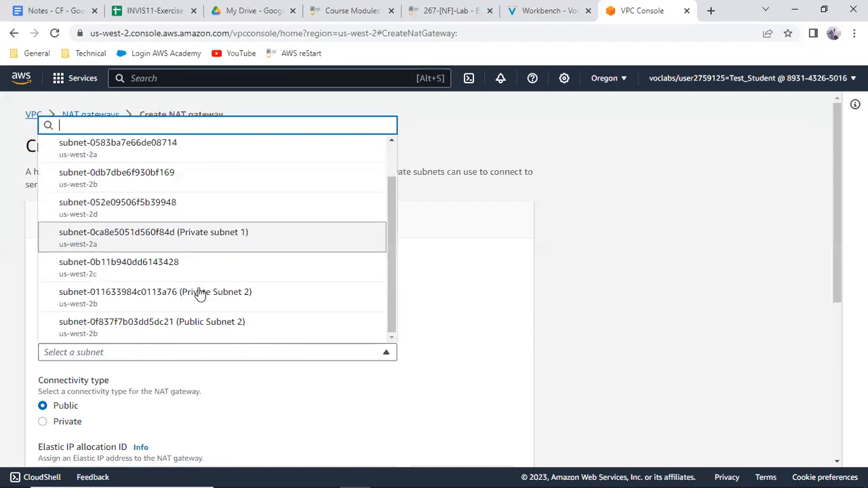
{"action": "left_click", "coordinate": [460, 325]}
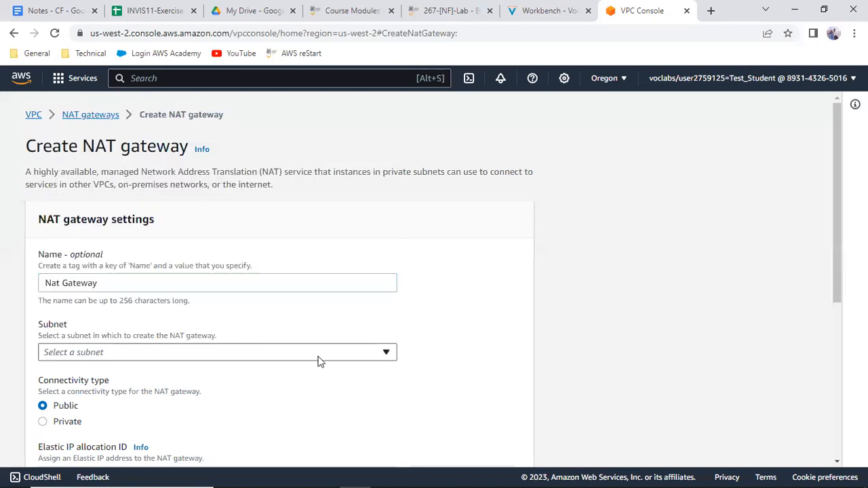
{"action": "left_click", "coordinate": [278, 353]}
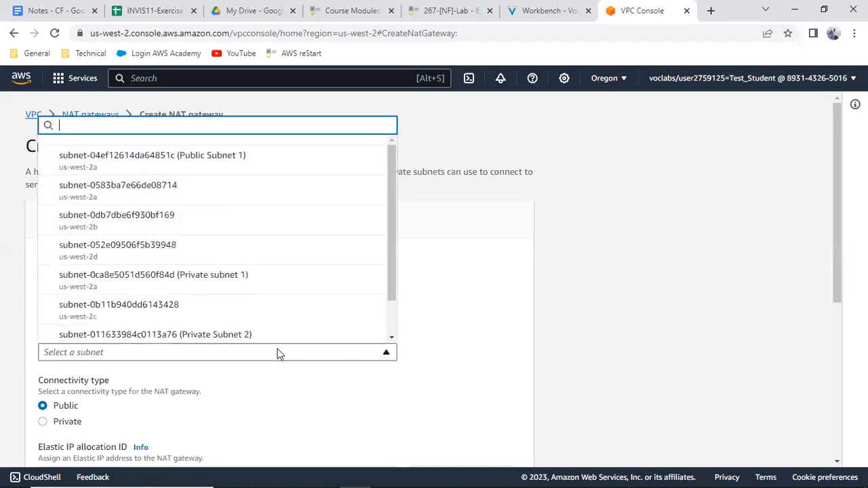
{"action": "left_click", "coordinate": [250, 284]}
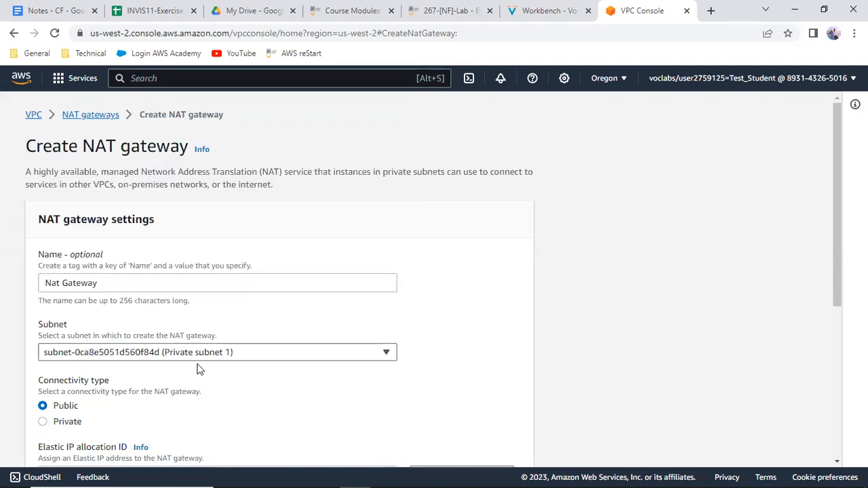
Create the NAT gateway with Elastic IP allocation eipalloc-0df6af35d6f7237af and refresh the list of NAT gateways
{"action": "scroll", "coordinate": [196, 372], "scroll_direction": "down", "scroll_amount": 2}
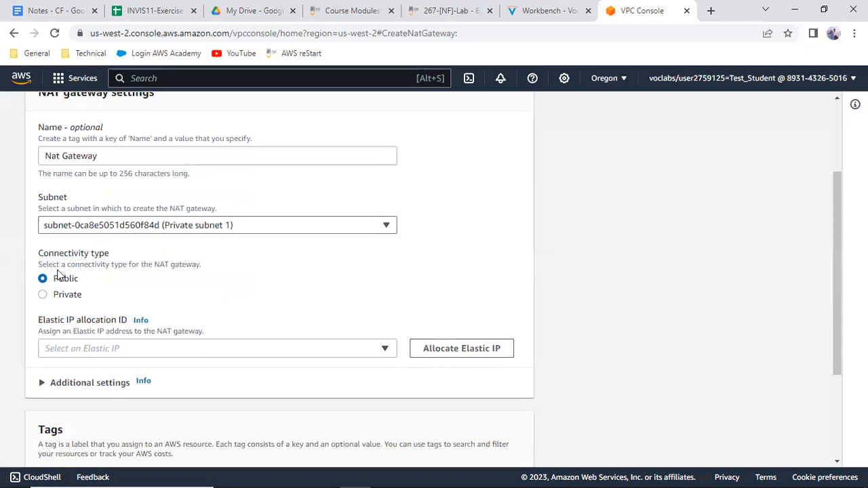
{"action": "left_click", "coordinate": [385, 349]}
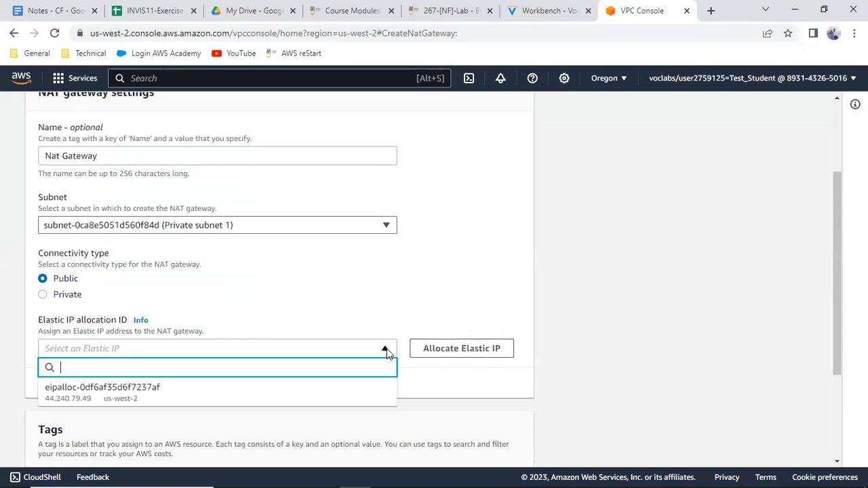
{"action": "left_click", "coordinate": [103, 392]}
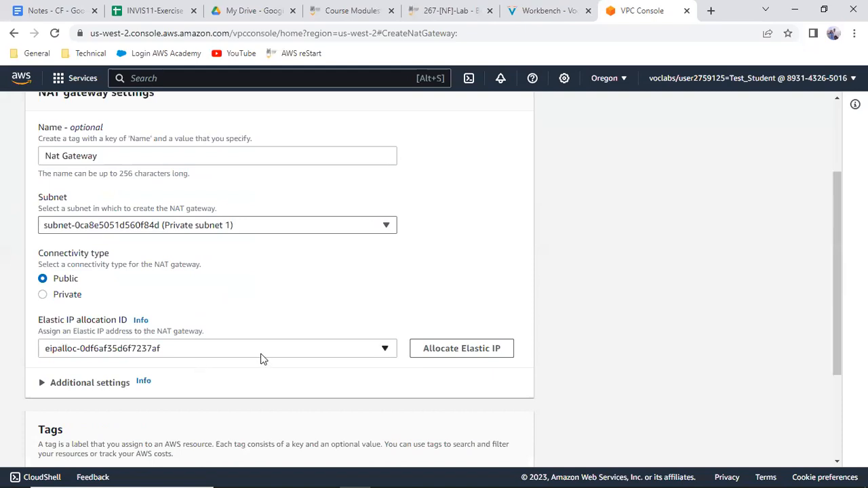
{"action": "scroll", "coordinate": [261, 354], "scroll_direction": "down", "scroll_amount": 3}
{"action": "left_click", "coordinate": [495, 442]}
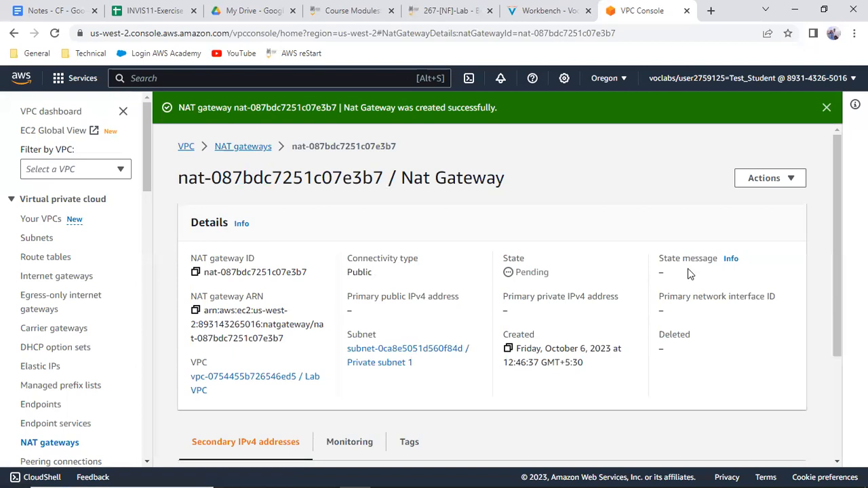
{"action": "left_click", "coordinate": [264, 149]}
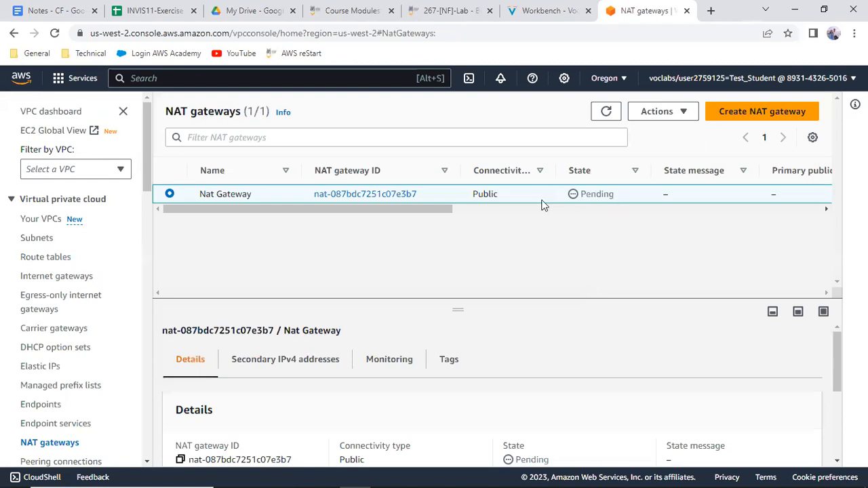
{"action": "left_click", "coordinate": [607, 112]}
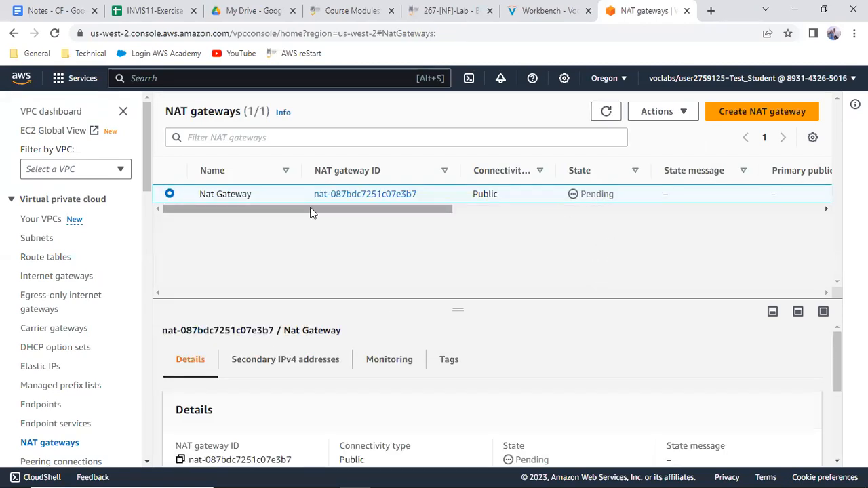
Edit the routes of the Public Route Table and add a route with destination 0.0.0.0/0
{"action": "left_click", "coordinate": [63, 258]}
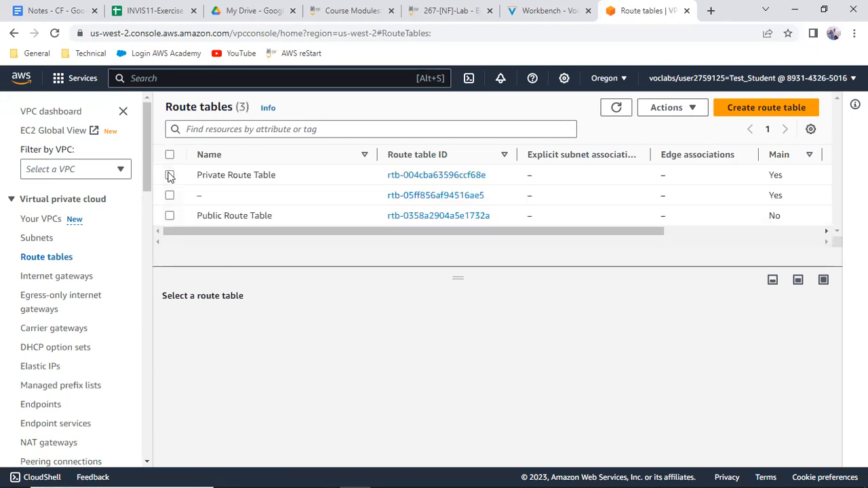
{"action": "left_click", "coordinate": [173, 213]}
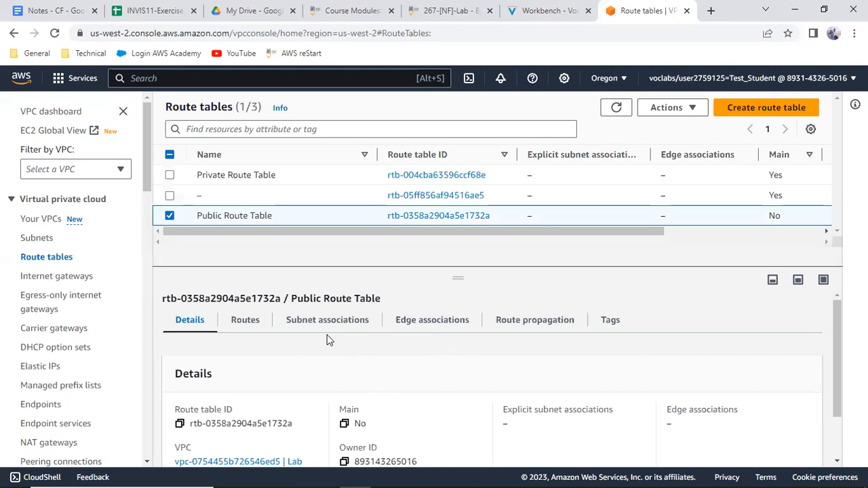
{"action": "left_click", "coordinate": [246, 322]}
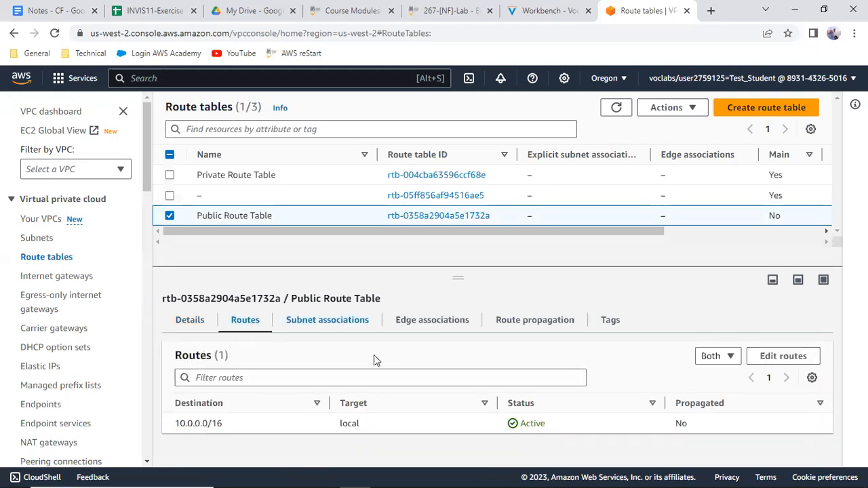
{"action": "left_click", "coordinate": [784, 357]}
{"action": "left_click", "coordinate": [86, 267]}
{"action": "left_click", "coordinate": [155, 258]}
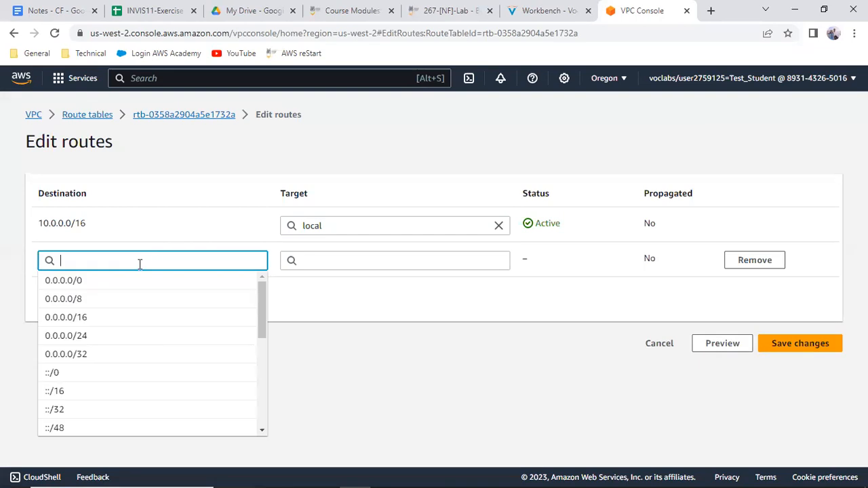
{"action": "left_click", "coordinate": [91, 281]}
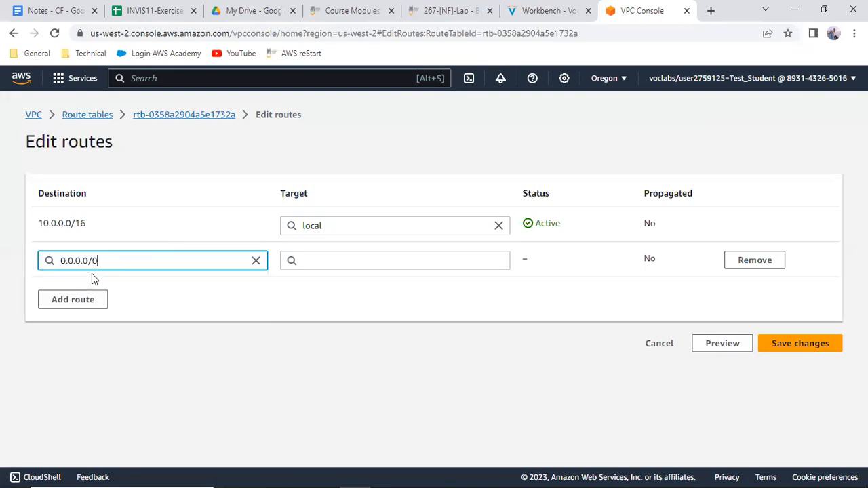
Target the 0.0.0.0/0 route at the Internet Gateway and save the route changes
{"action": "left_click", "coordinate": [363, 260]}
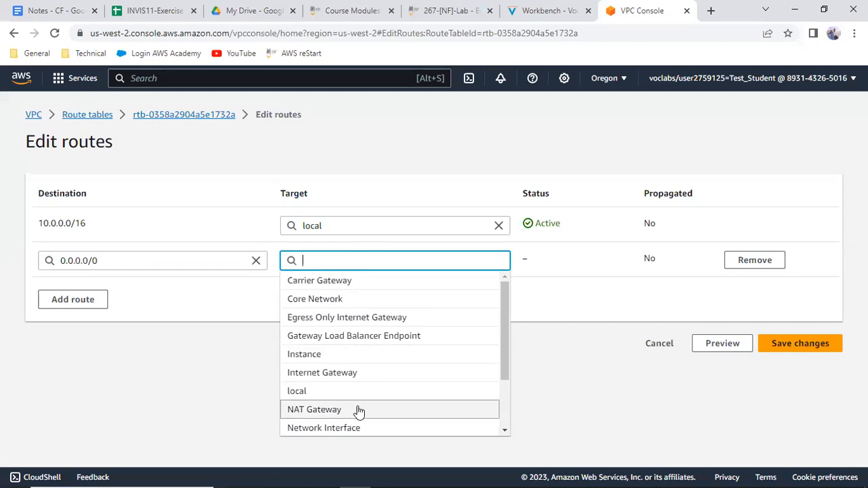
{"action": "left_click", "coordinate": [333, 381]}
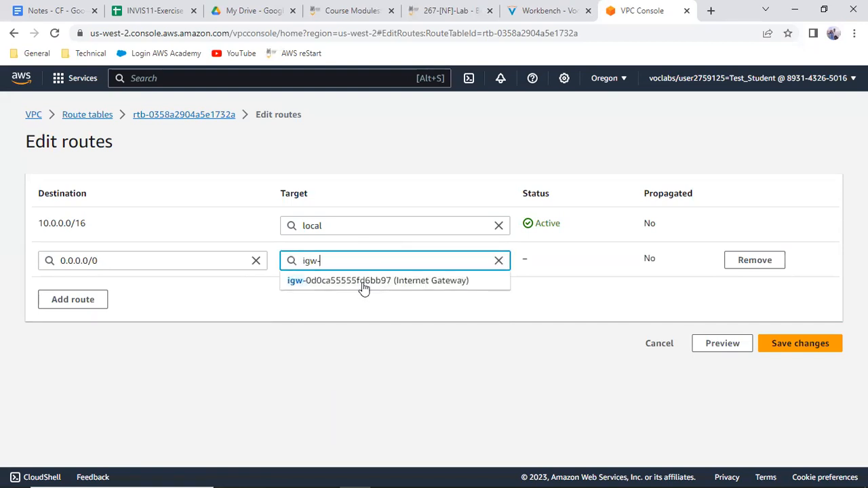
{"action": "left_click", "coordinate": [363, 284]}
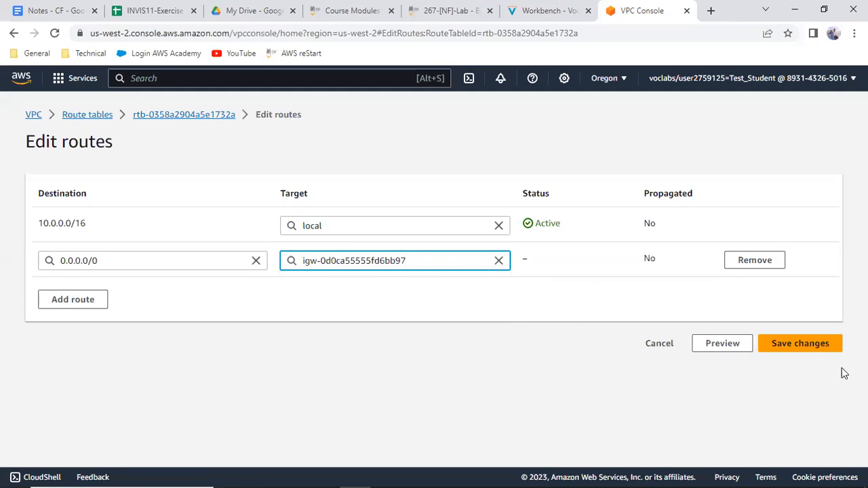
{"action": "left_click", "coordinate": [814, 344]}
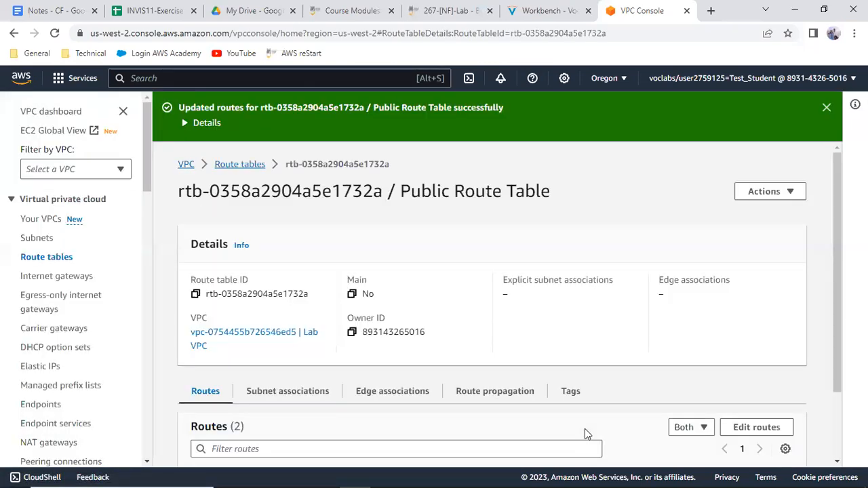
Return to the route tables list and examine the routes of the Public Route Table
{"action": "left_click", "coordinate": [246, 164]}
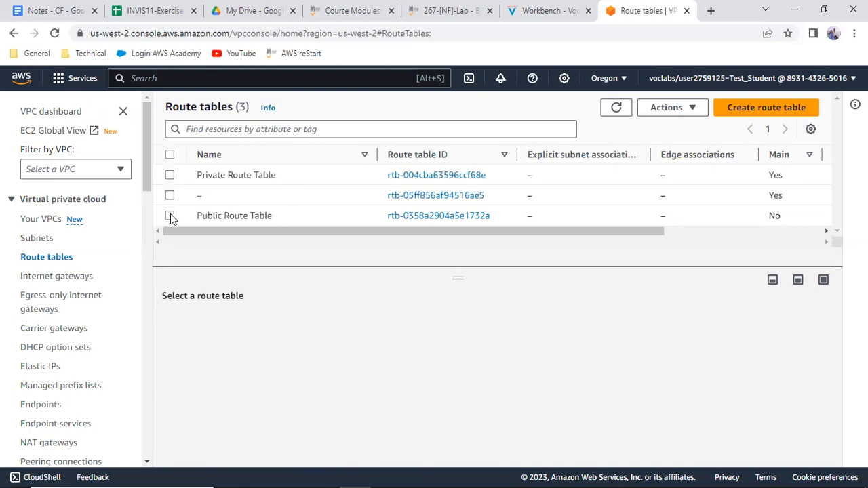
{"action": "left_click", "coordinate": [170, 216]}
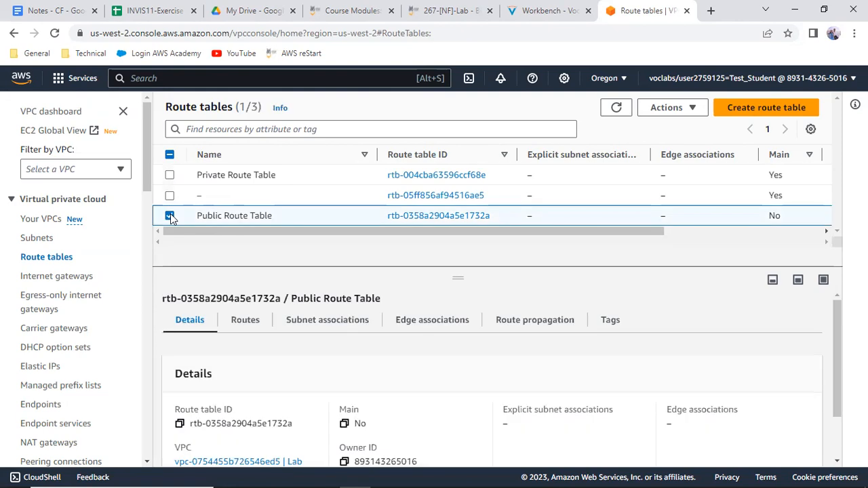
{"action": "left_click", "coordinate": [250, 323]}
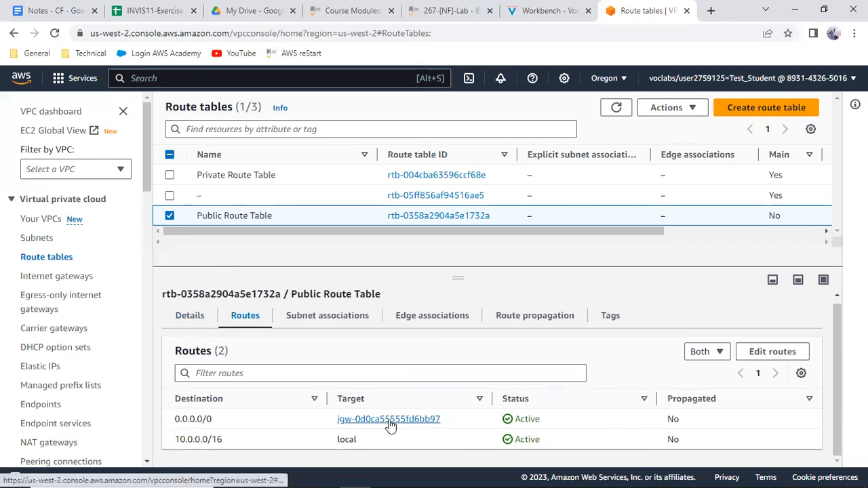
Associate Public Subnet 1 and Public Subnet 2 with the Public Route Table and save the associations
{"action": "left_click", "coordinate": [328, 316]}
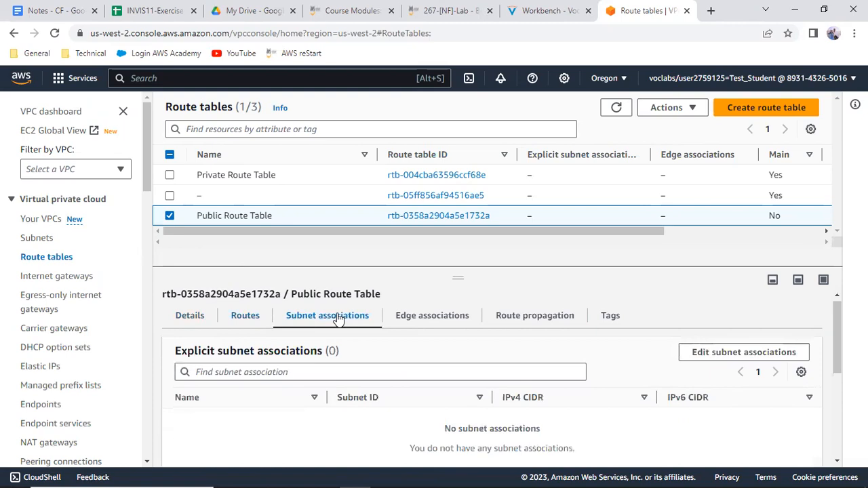
{"action": "left_click", "coordinate": [742, 353]}
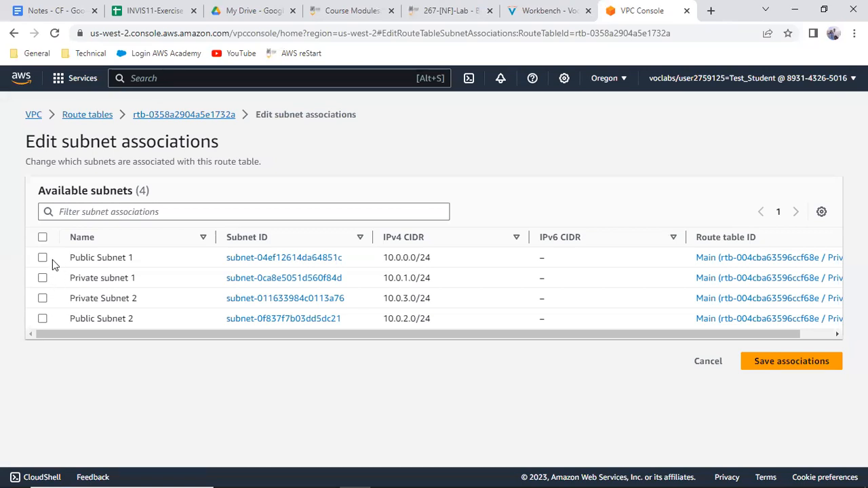
{"action": "left_click", "coordinate": [42, 258]}
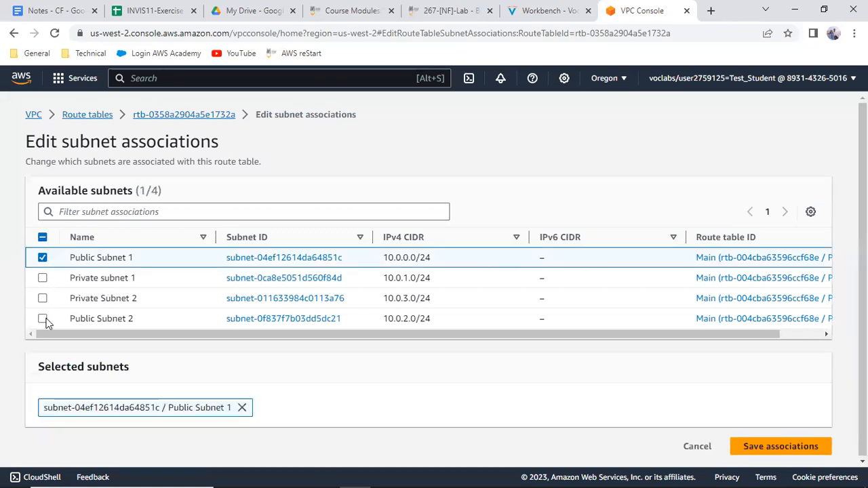
{"action": "left_click", "coordinate": [42, 319]}
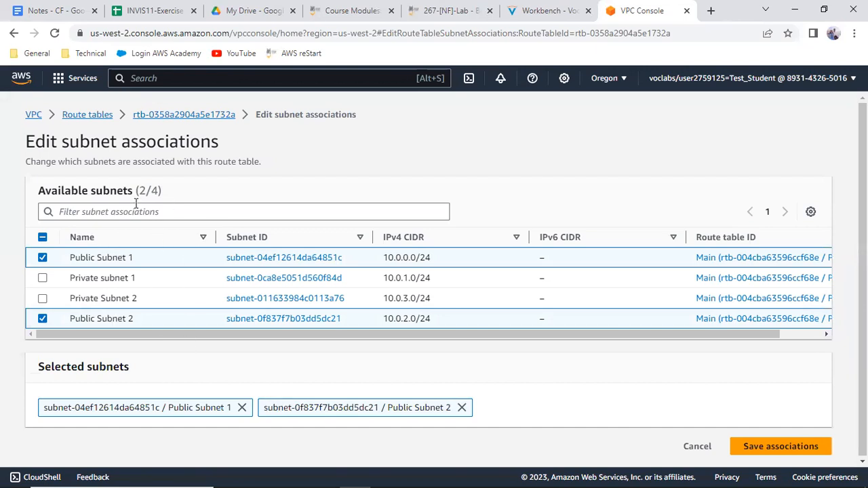
{"action": "left_click", "coordinate": [789, 445]}
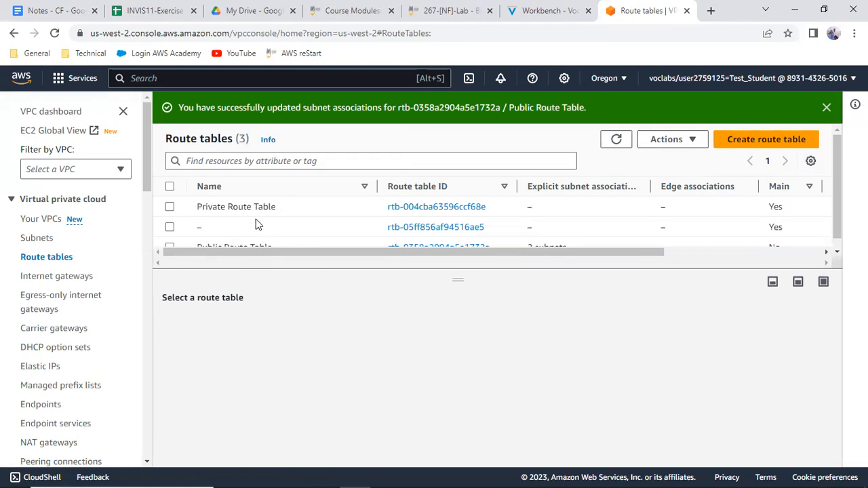
Review the explicit subnet associations of the Public Route Table and return to the route tables list
{"action": "scroll", "coordinate": [256, 224], "scroll_direction": "down", "scroll_amount": 1}
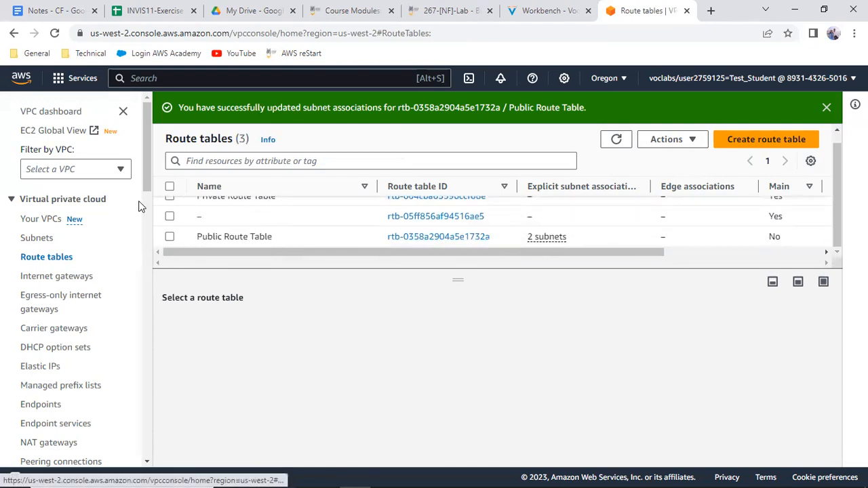
{"action": "left_click", "coordinate": [171, 237]}
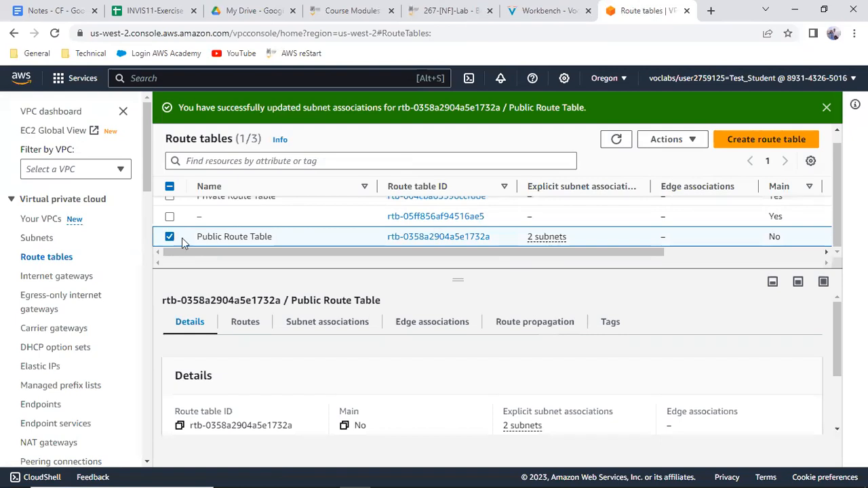
{"action": "left_click", "coordinate": [331, 324]}
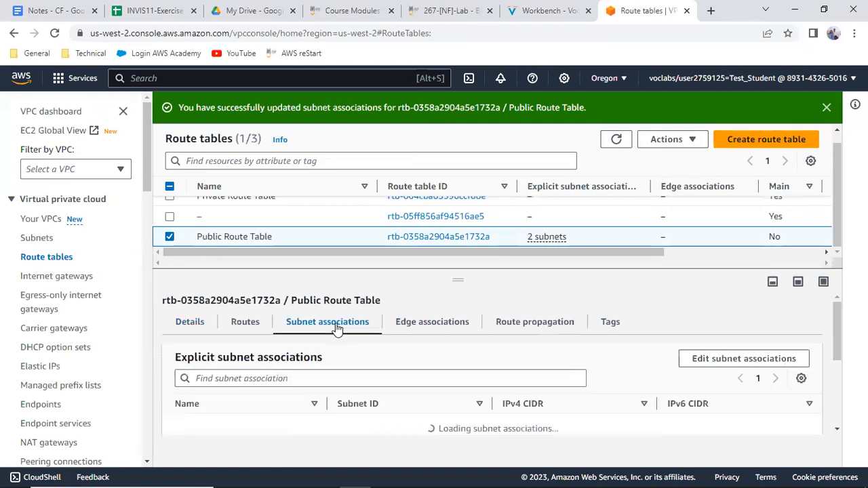
{"action": "scroll", "coordinate": [343, 417], "scroll_direction": "down", "scroll_amount": 2}
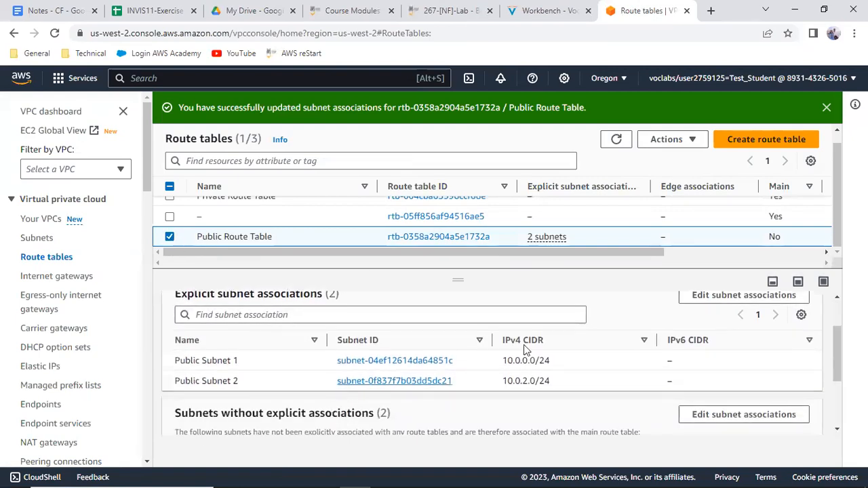
{"action": "left_click", "coordinate": [724, 297]}
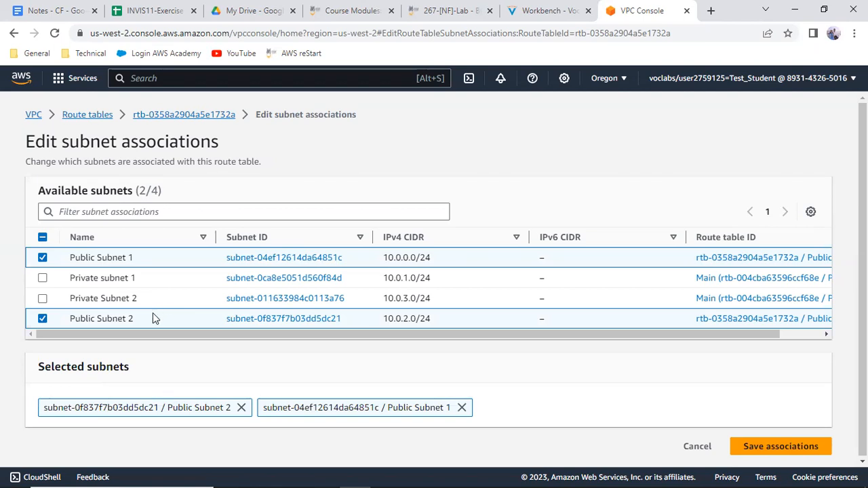
{"action": "left_click", "coordinate": [780, 446]}
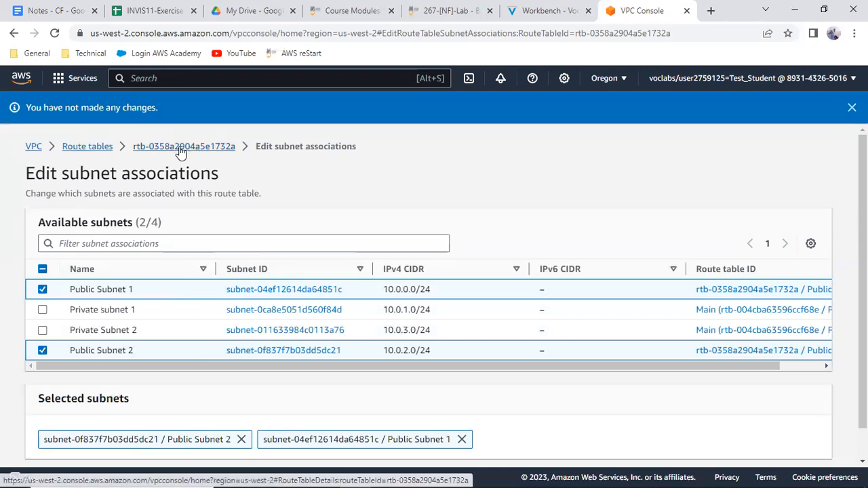
{"action": "left_click", "coordinate": [81, 148]}
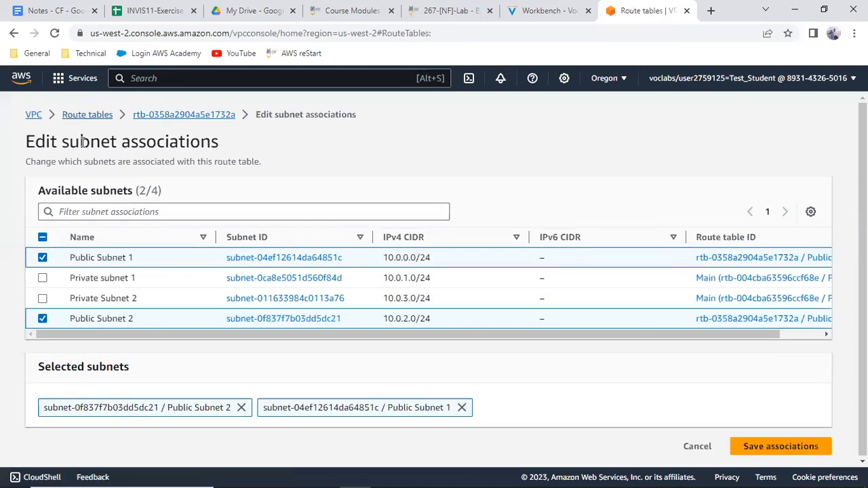
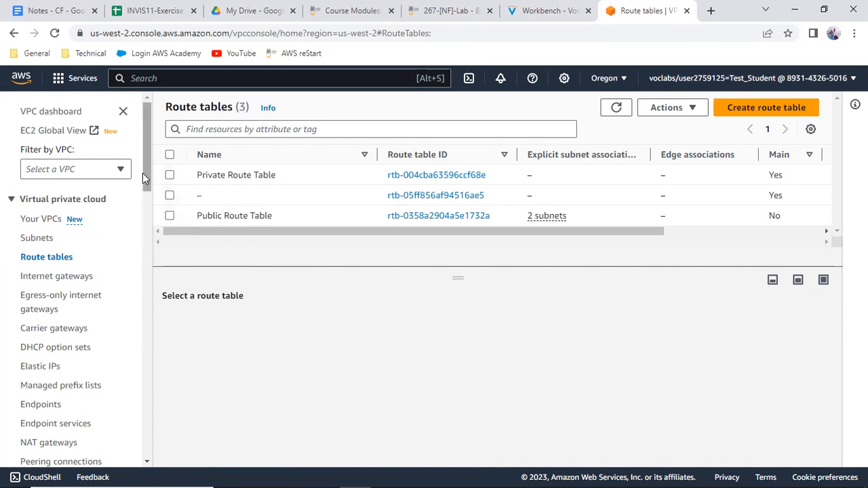
Edit the routes of the Private Route Table and add a route with destination 0.0.0.0/0
{"action": "left_click", "coordinate": [170, 176]}
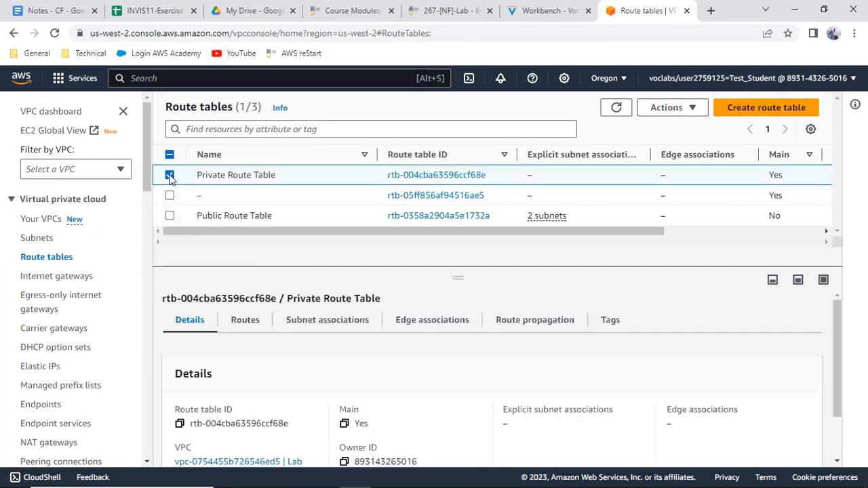
{"action": "left_click", "coordinate": [244, 325]}
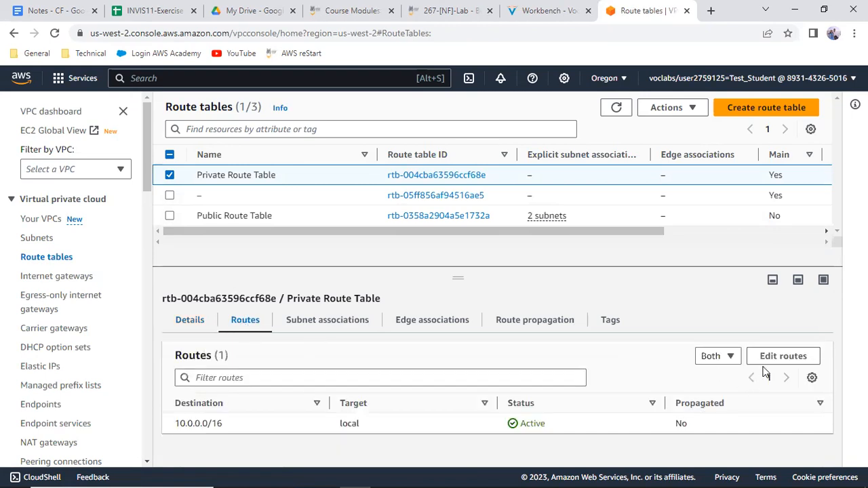
{"action": "left_click", "coordinate": [785, 361]}
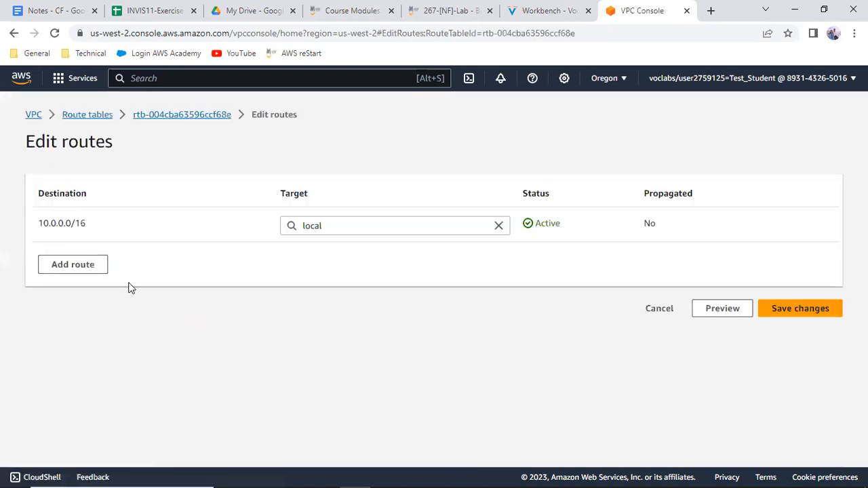
{"action": "left_click", "coordinate": [72, 265]}
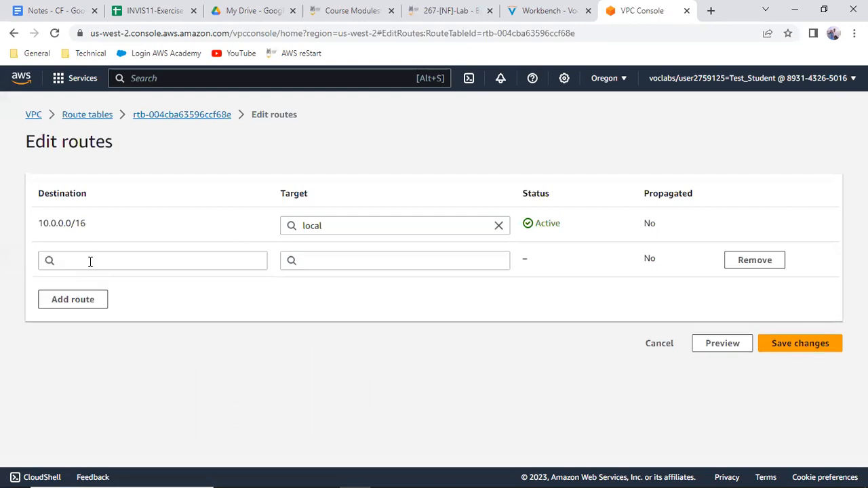
{"action": "left_click", "coordinate": [90, 262]}
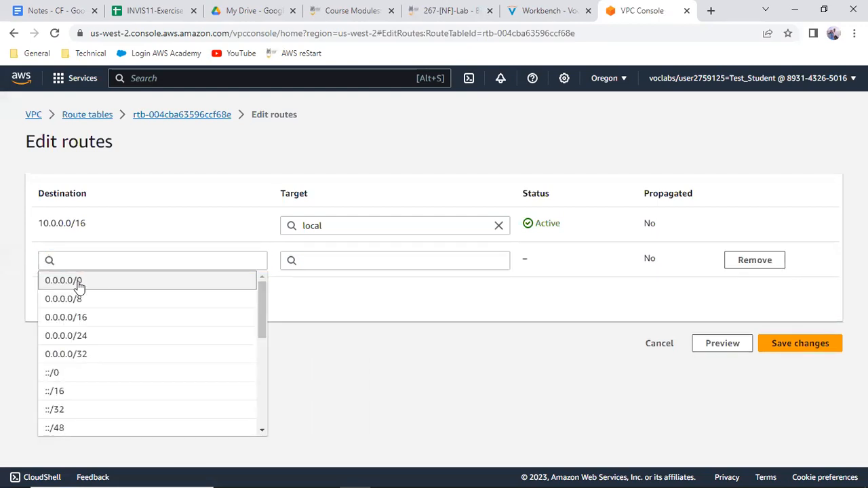
{"action": "left_click", "coordinate": [79, 283]}
Target the 0.0.0.0/0 route at NAT gateway nat-087bdc7251c07e3b7, save the changes and check the Private Route Table's routes
{"action": "left_click", "coordinate": [331, 261]}
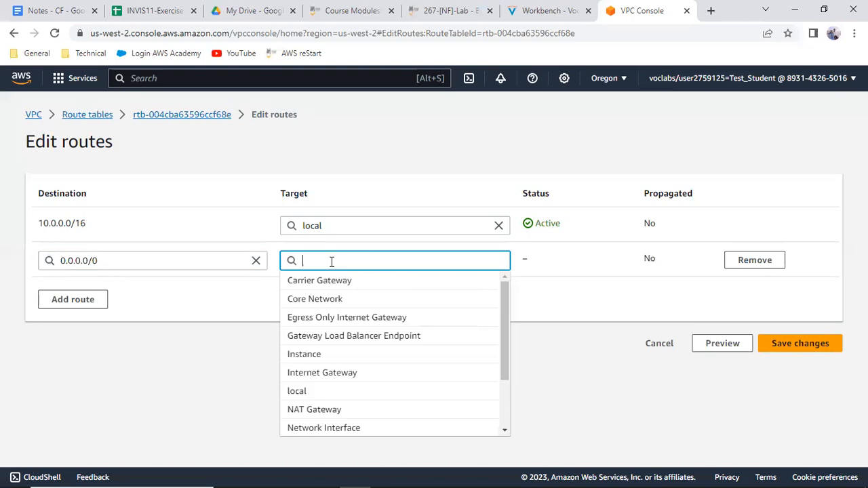
{"action": "left_click", "coordinate": [308, 409]}
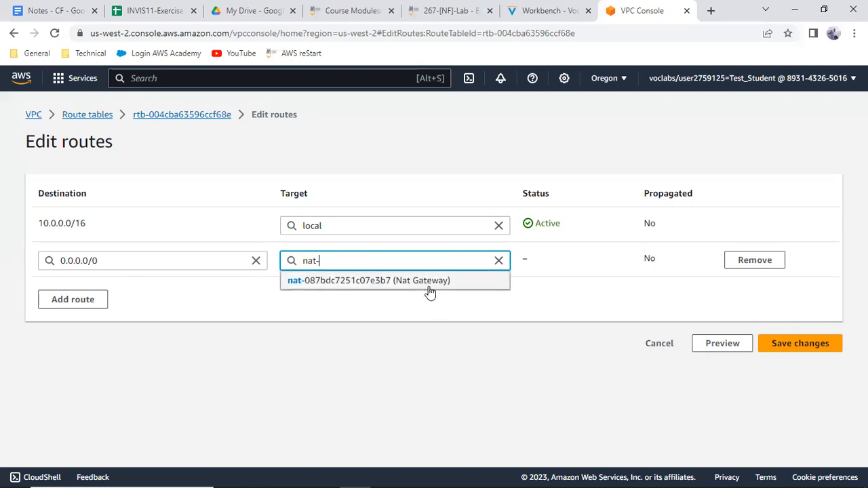
{"action": "left_click", "coordinate": [432, 286]}
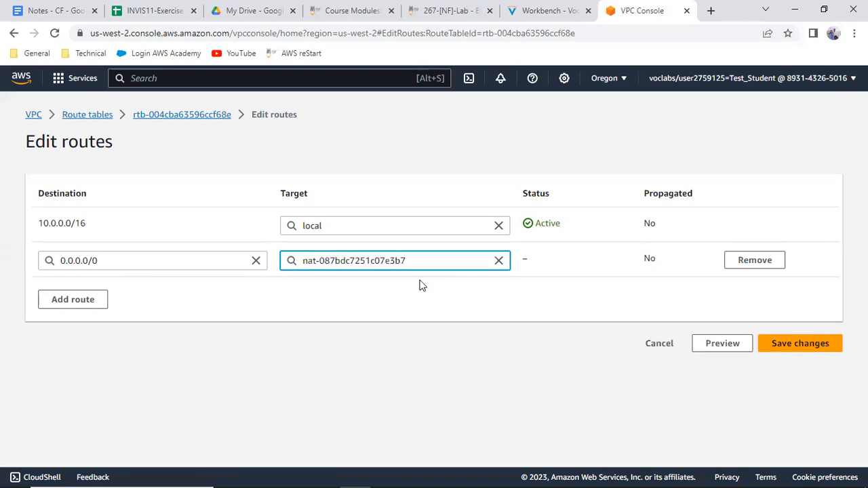
{"action": "left_click", "coordinate": [780, 343]}
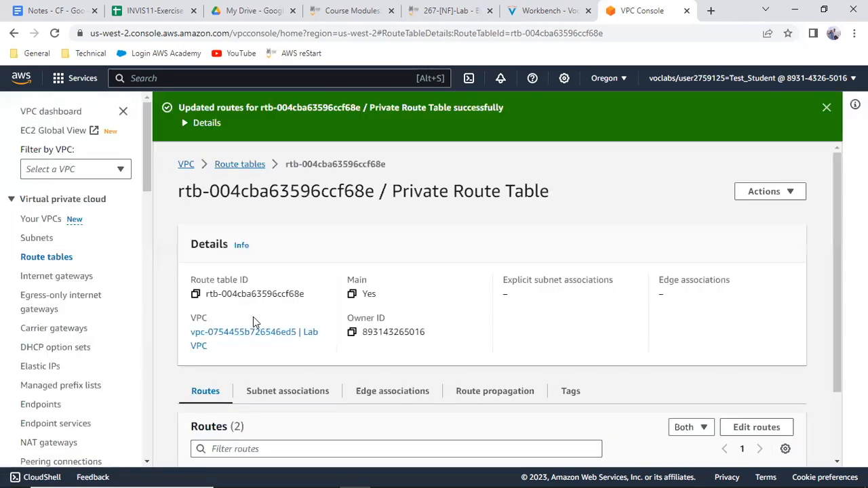
{"action": "scroll", "coordinate": [260, 317], "scroll_direction": "down", "scroll_amount": 3}
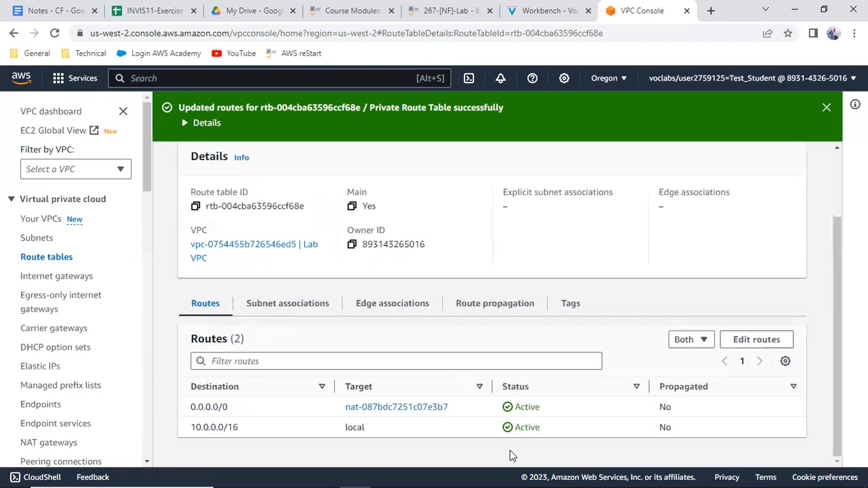
Associate Private subnet 1 and Private Subnet 2 with the Private Route Table, save, and return to the route tables list
{"action": "left_click", "coordinate": [314, 303]}
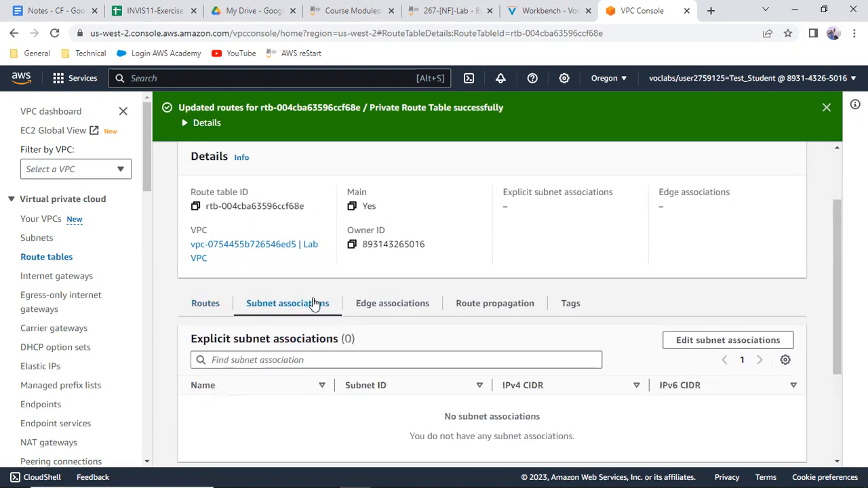
{"action": "left_click", "coordinate": [751, 346]}
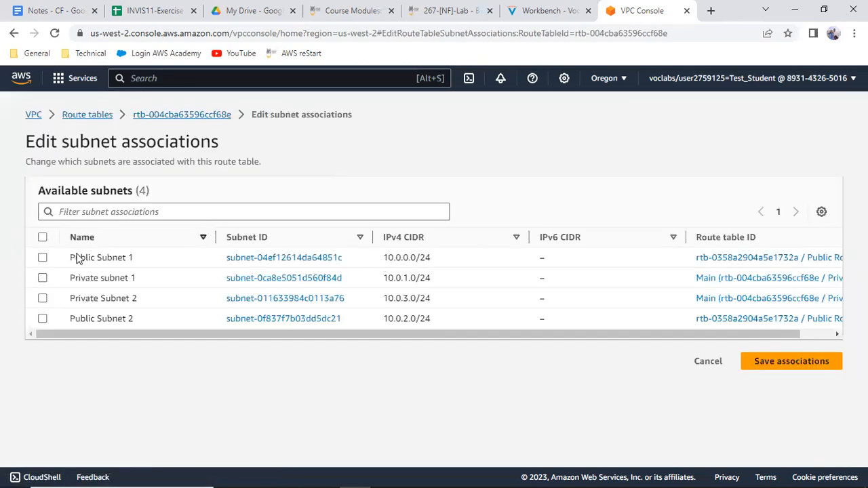
{"action": "left_click", "coordinate": [43, 278]}
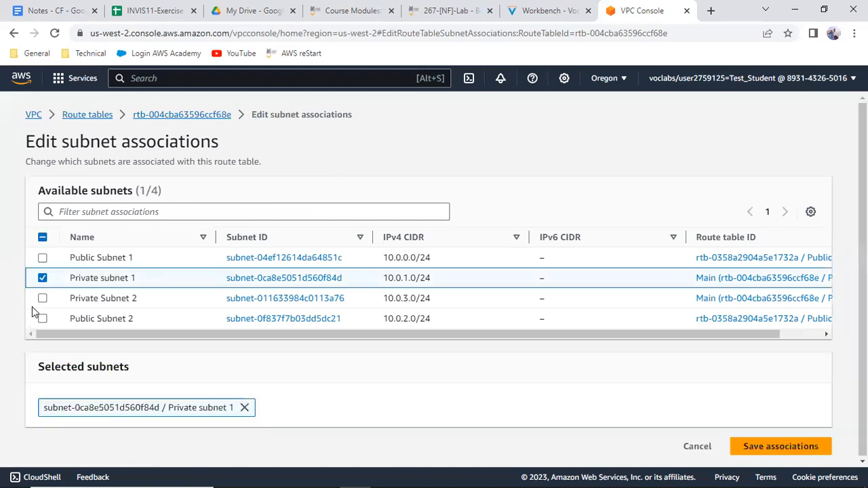
{"action": "left_click", "coordinate": [43, 298]}
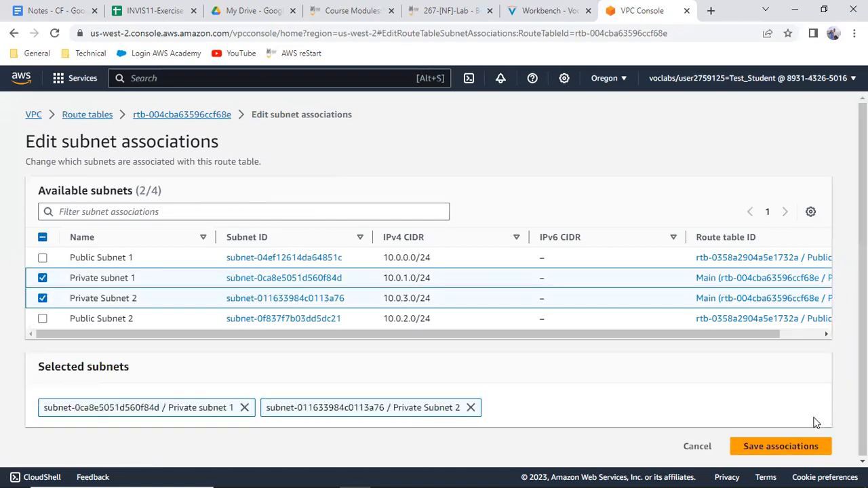
{"action": "left_click", "coordinate": [782, 441]}
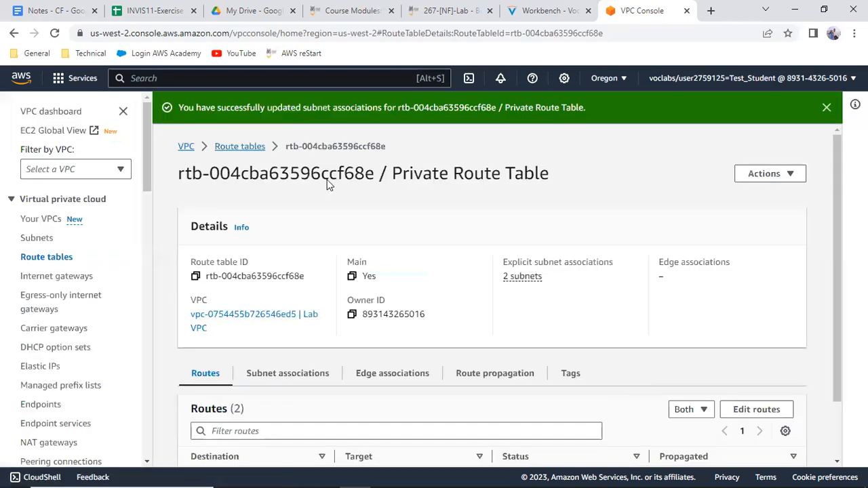
{"action": "left_click", "coordinate": [250, 149]}
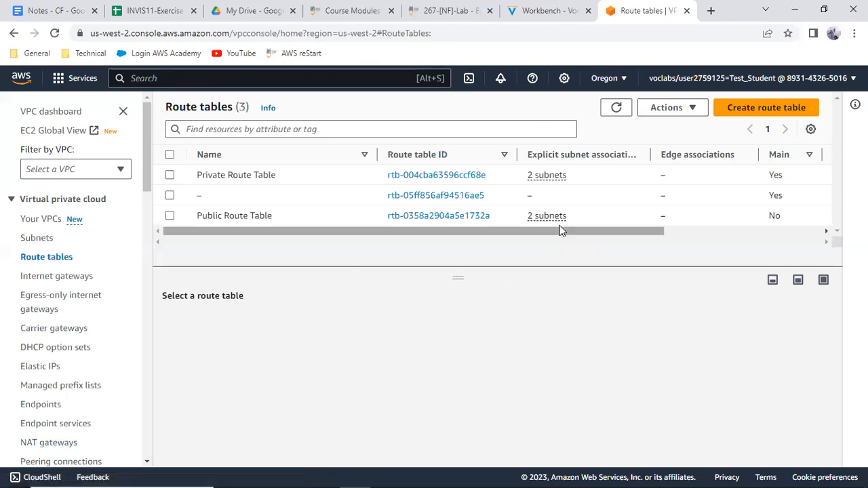
Enable auto-assign public IPv4 address and resource name DNS A record on launch for Public Subnet 1, and save the subnet settings
{"action": "left_click", "coordinate": [34, 241]}
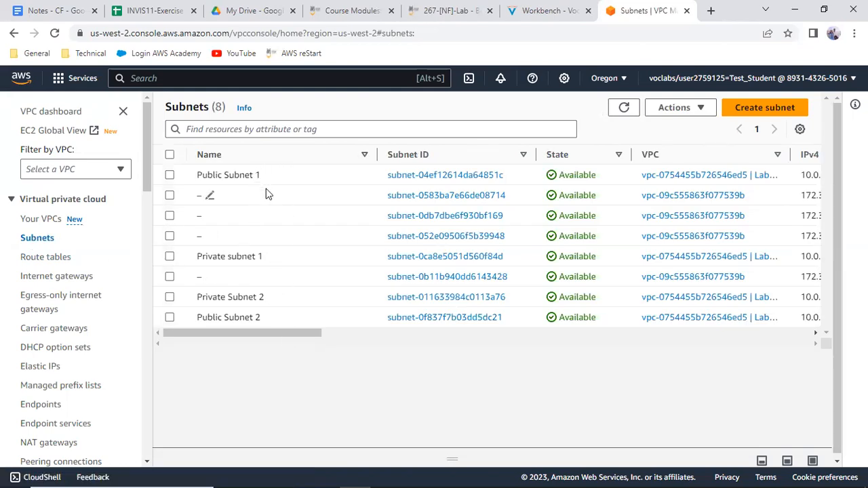
{"action": "left_click", "coordinate": [171, 174]}
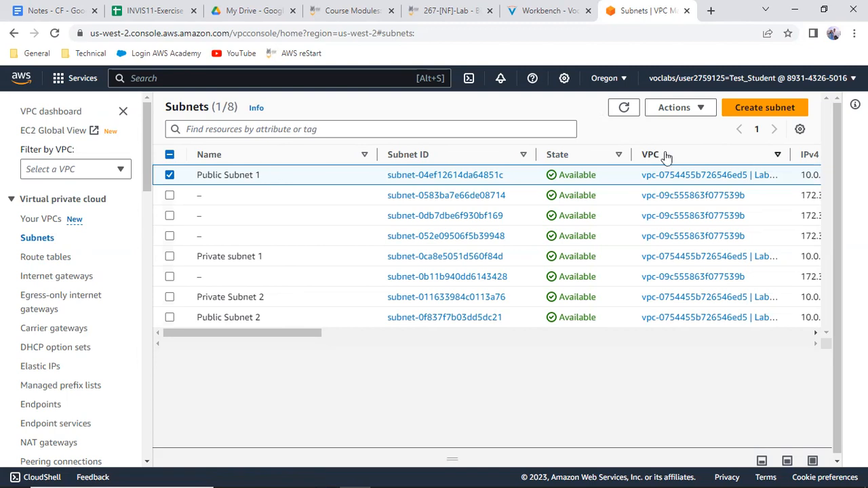
{"action": "left_click", "coordinate": [699, 111]}
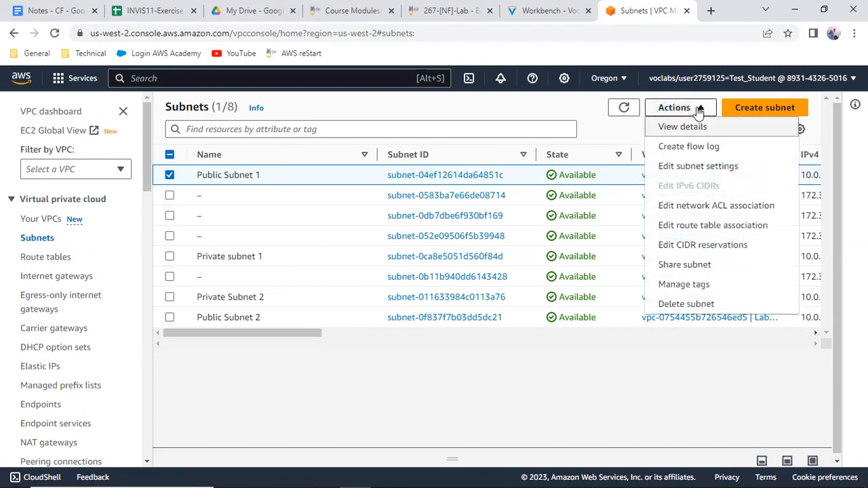
{"action": "left_click", "coordinate": [698, 166]}
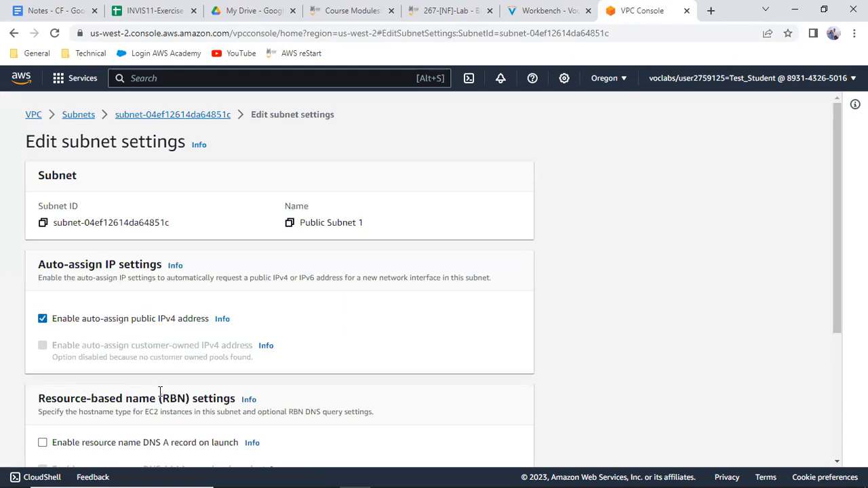
{"action": "scroll", "coordinate": [151, 397], "scroll_direction": "down", "scroll_amount": 1}
{"action": "scroll", "coordinate": [147, 395], "scroll_direction": "down", "scroll_amount": 1}
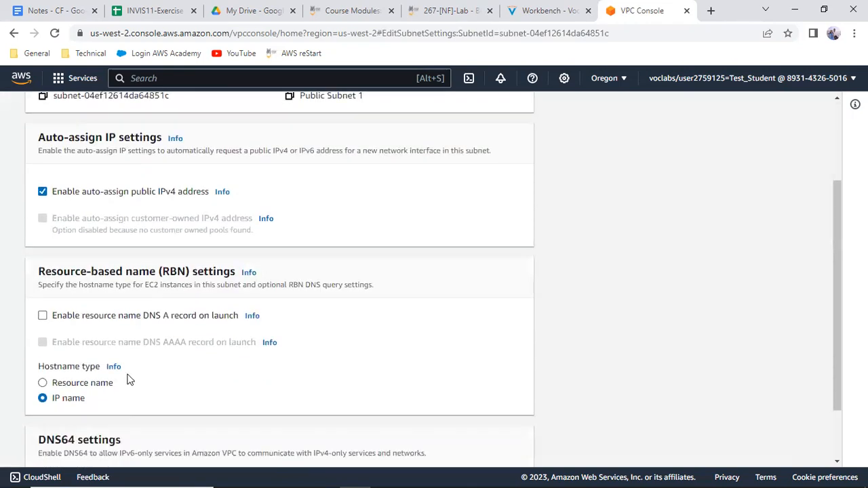
{"action": "left_click", "coordinate": [43, 316]}
{"action": "scroll", "coordinate": [269, 282], "scroll_direction": "down", "scroll_amount": 2}
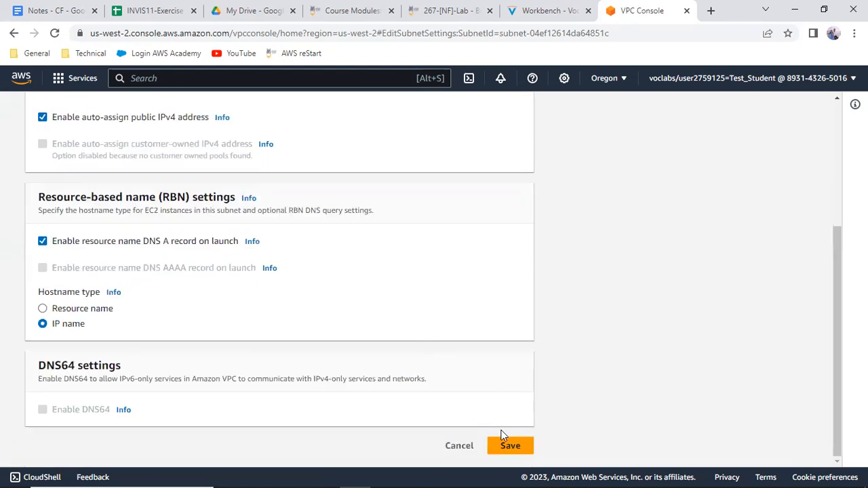
{"action": "left_click", "coordinate": [507, 447]}
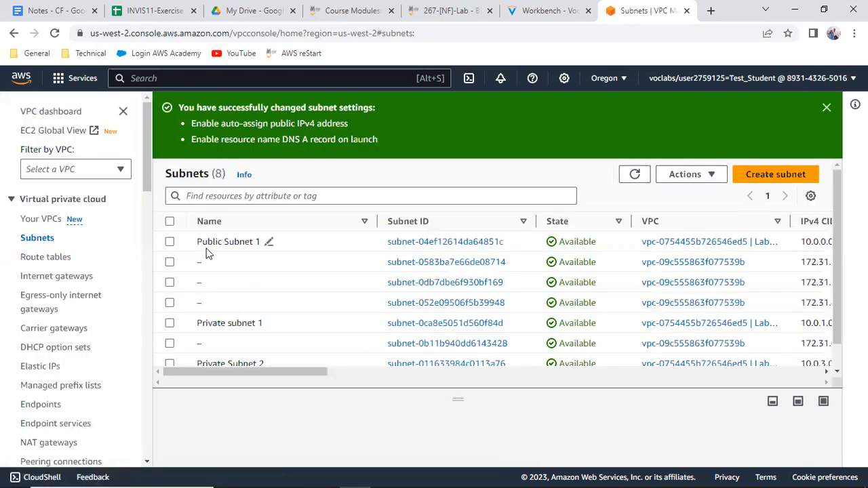
Reopen the subnet settings of Public Subnet 1, check the auto-assign IP and resource name DNS options, and save without changes
{"action": "left_click", "coordinate": [170, 243]}
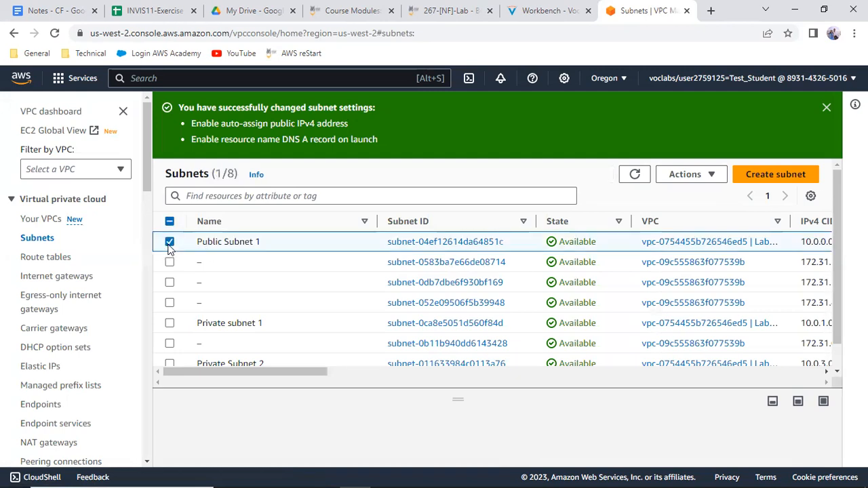
{"action": "left_click", "coordinate": [703, 178]}
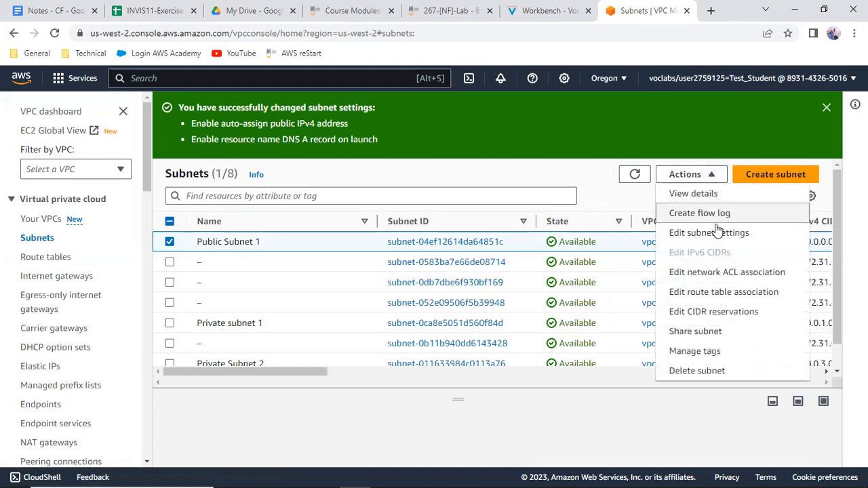
{"action": "left_click", "coordinate": [711, 234]}
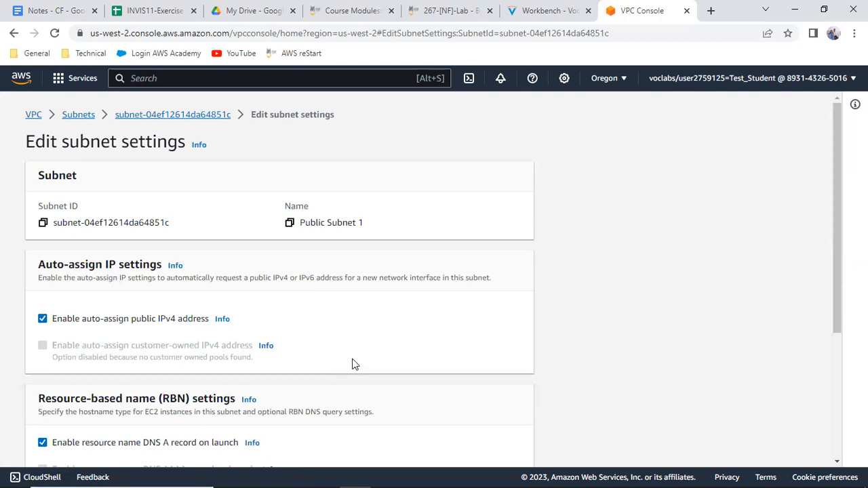
{"action": "scroll", "coordinate": [299, 165], "scroll_direction": "down", "scroll_amount": 3}
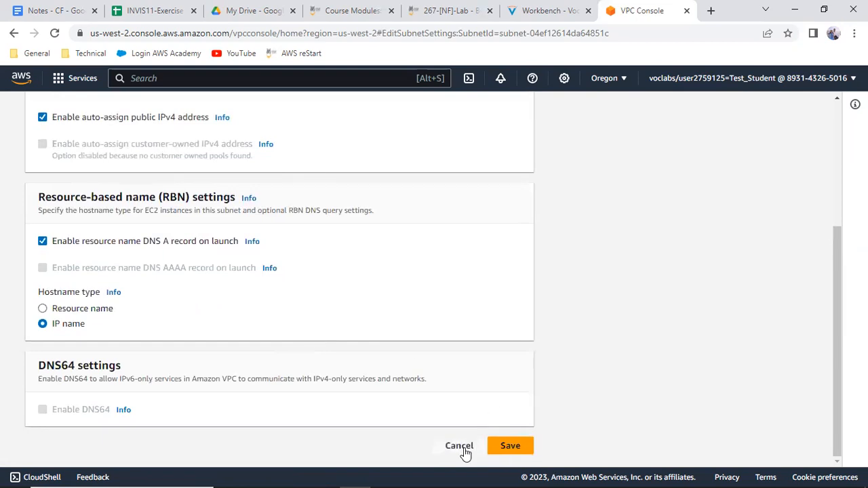
{"action": "left_click", "coordinate": [510, 446]}
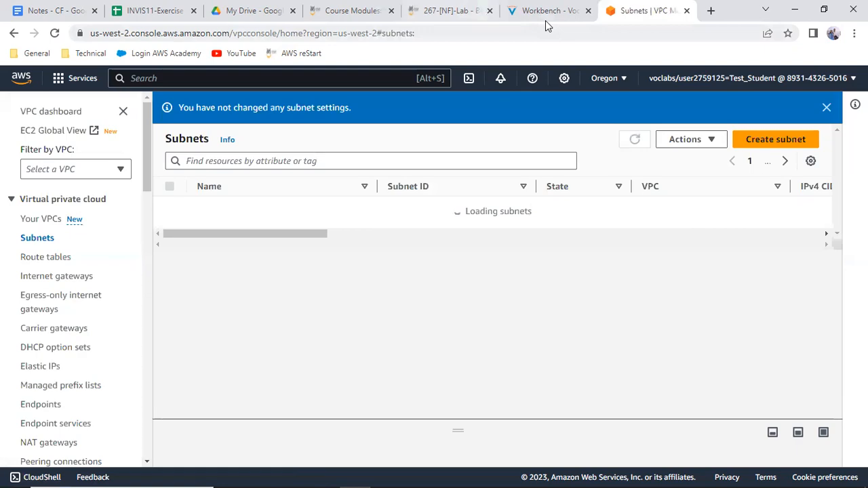
Read Task 6 in the Vocareum lab instructions, and open the form for launching a new EC2 instance in the AWS console
{"action": "left_click", "coordinate": [547, 12]}
{"action": "scroll", "coordinate": [470, 324], "scroll_direction": "down", "scroll_amount": 6}
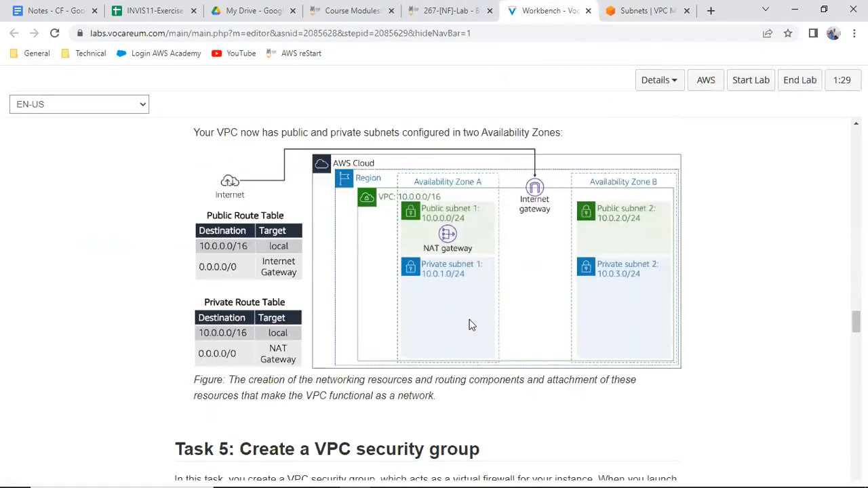
{"action": "scroll", "coordinate": [470, 326], "scroll_direction": "down", "scroll_amount": 8}
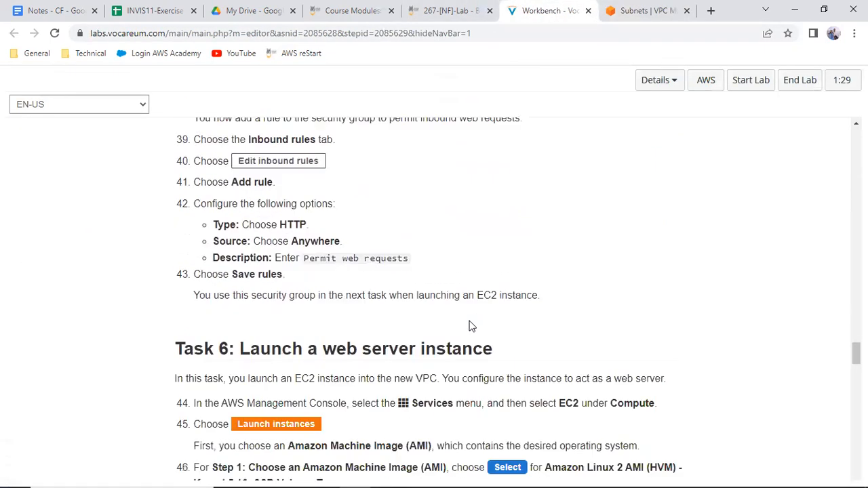
{"action": "scroll", "coordinate": [470, 322], "scroll_direction": "down", "scroll_amount": 1}
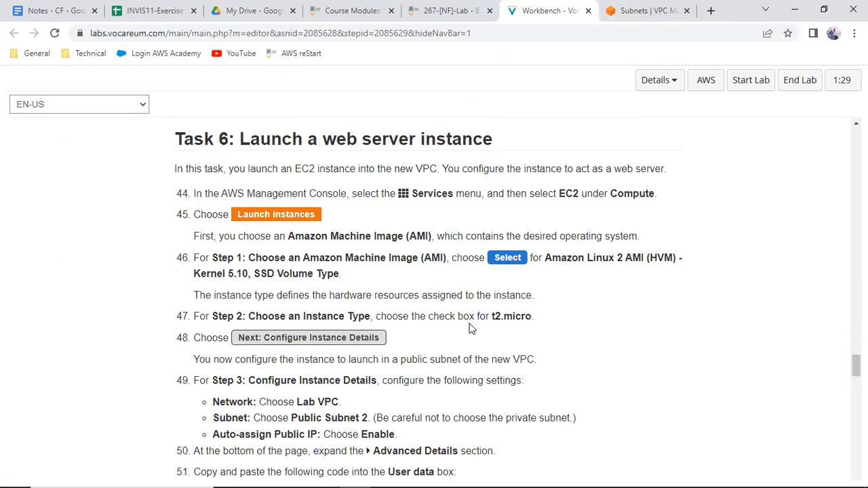
{"action": "left_click", "coordinate": [630, 6]}
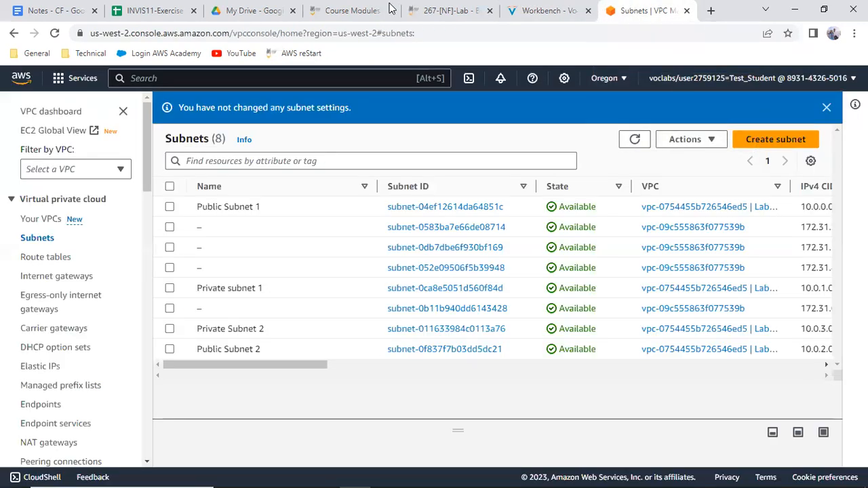
{"action": "left_click", "coordinate": [79, 84]}
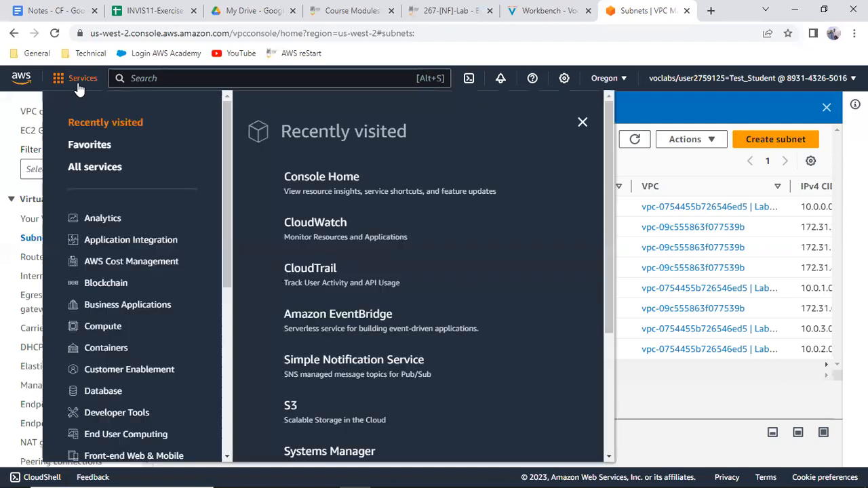
{"action": "scroll", "coordinate": [126, 339], "scroll_direction": "down", "scroll_amount": 2}
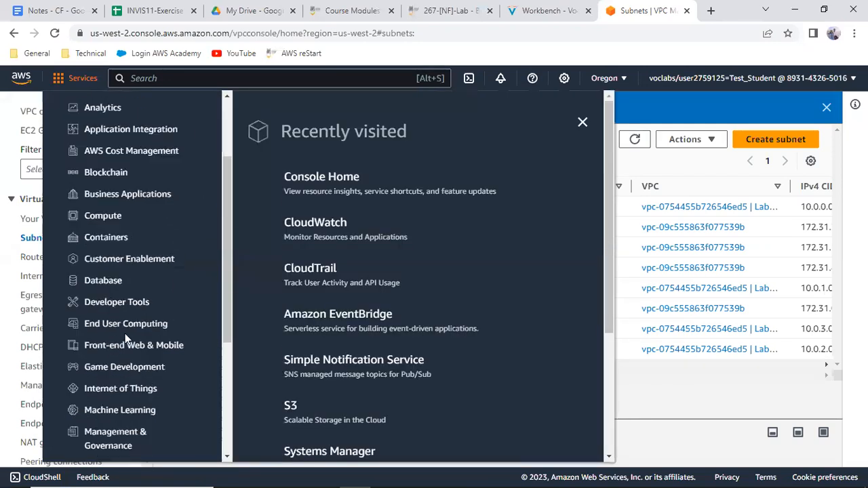
{"action": "scroll", "coordinate": [118, 330], "scroll_direction": "up", "scroll_amount": 1}
{"action": "mouse_move", "coordinate": [117, 273]}
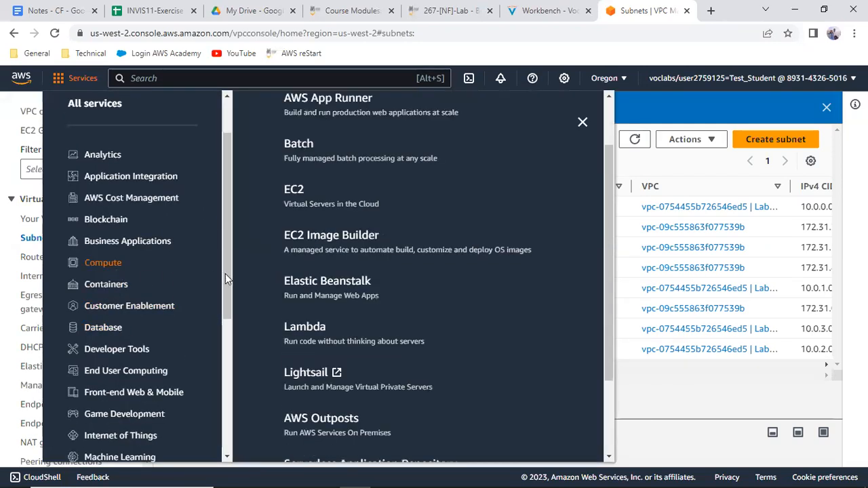
{"action": "left_click", "coordinate": [303, 195]}
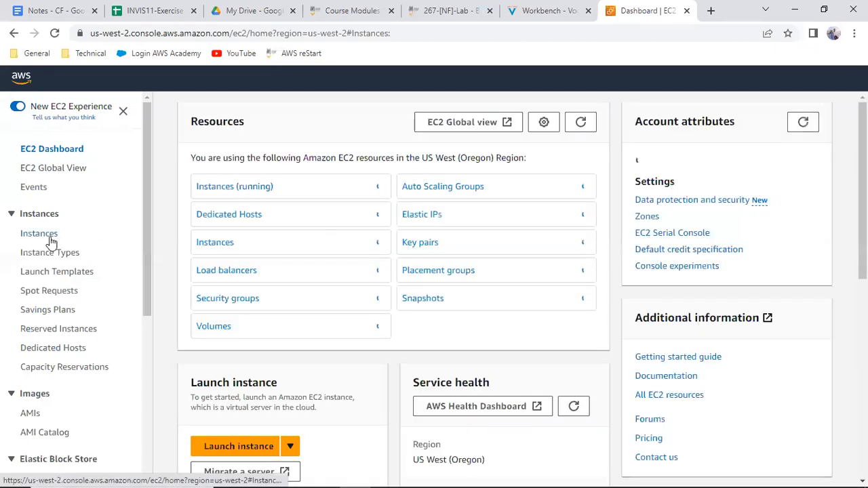
{"action": "left_click", "coordinate": [53, 237]}
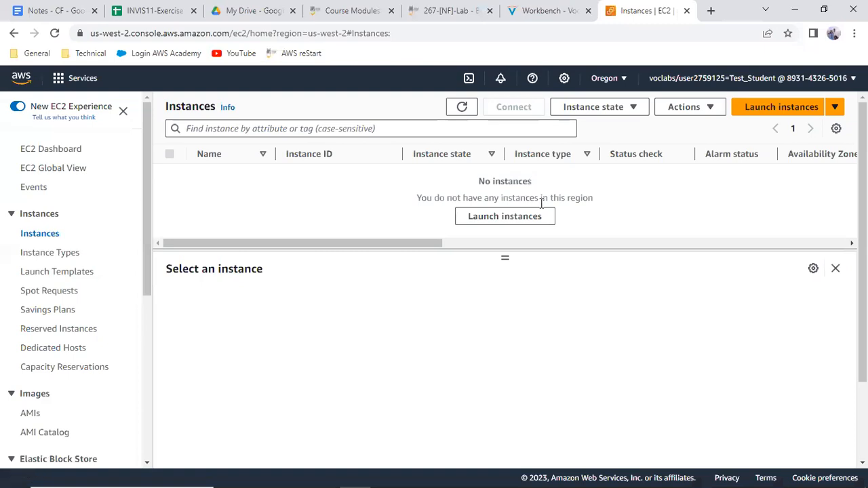
{"action": "left_click", "coordinate": [786, 107]}
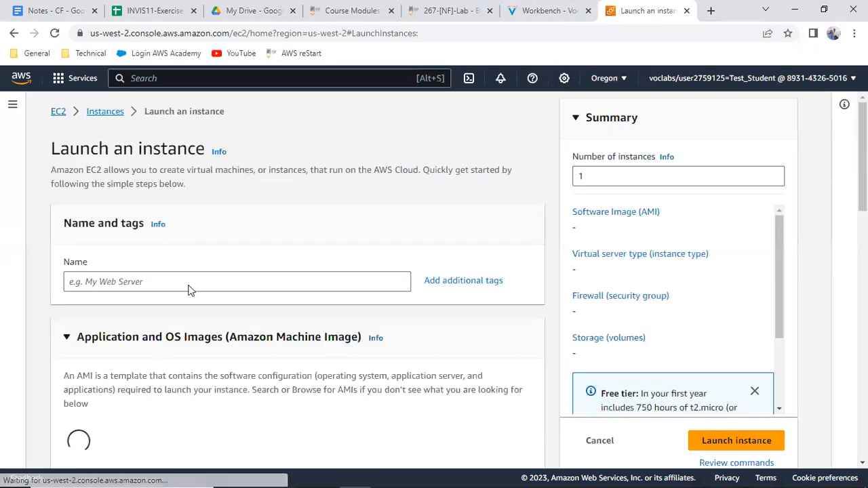
Review the instance settings in the lab instructions, copy the tag value Web Server 1 and use it as the new instance's name
{"action": "left_click", "coordinate": [513, 19]}
{"action": "scroll", "coordinate": [400, 315], "scroll_direction": "down", "scroll_amount": 1}
{"action": "scroll", "coordinate": [393, 315], "scroll_direction": "up", "scroll_amount": 1}
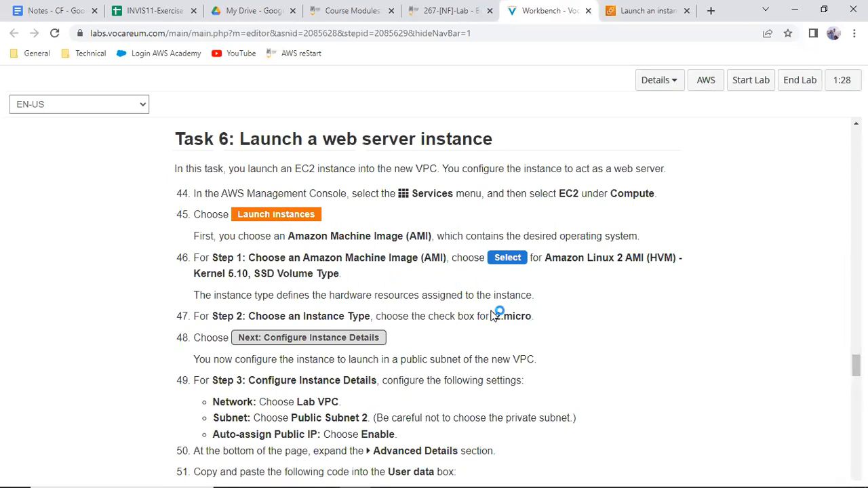
{"action": "scroll", "coordinate": [503, 328], "scroll_direction": "down", "scroll_amount": 2}
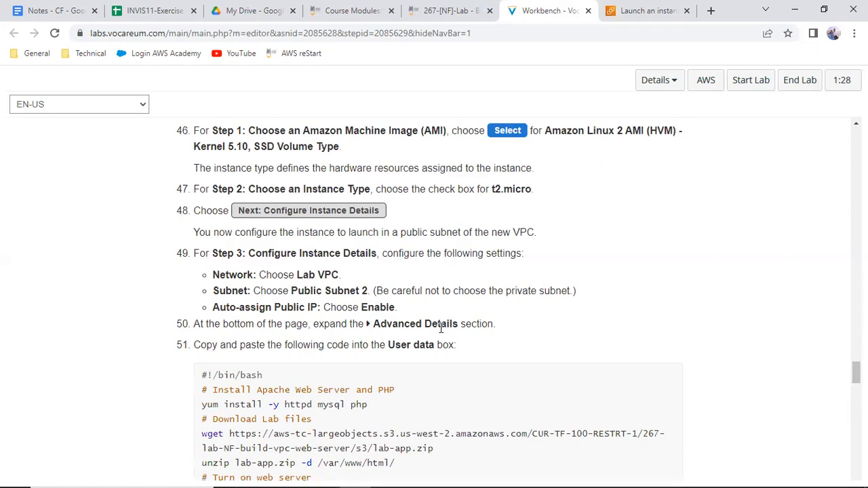
{"action": "scroll", "coordinate": [441, 328], "scroll_direction": "down", "scroll_amount": 3}
{"action": "scroll", "coordinate": [441, 333], "scroll_direction": "down", "scroll_amount": 3}
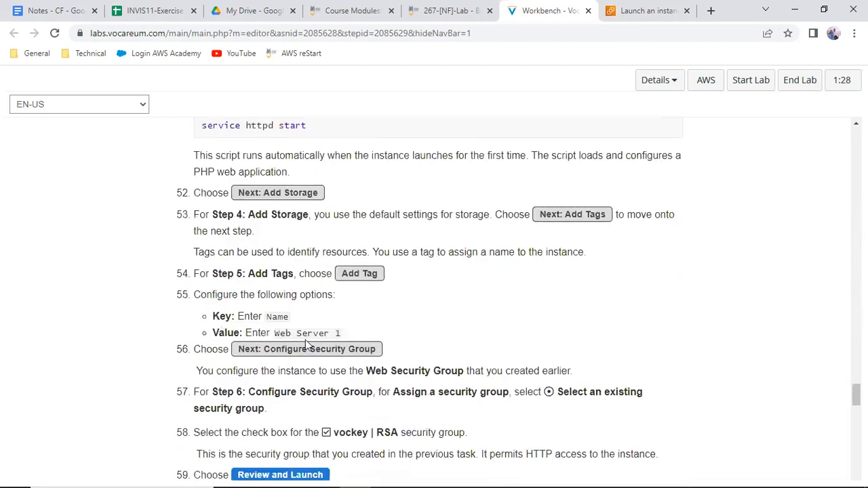
{"action": "left_click_drag", "start_coordinate": [275, 334], "coordinate": [340, 338]}
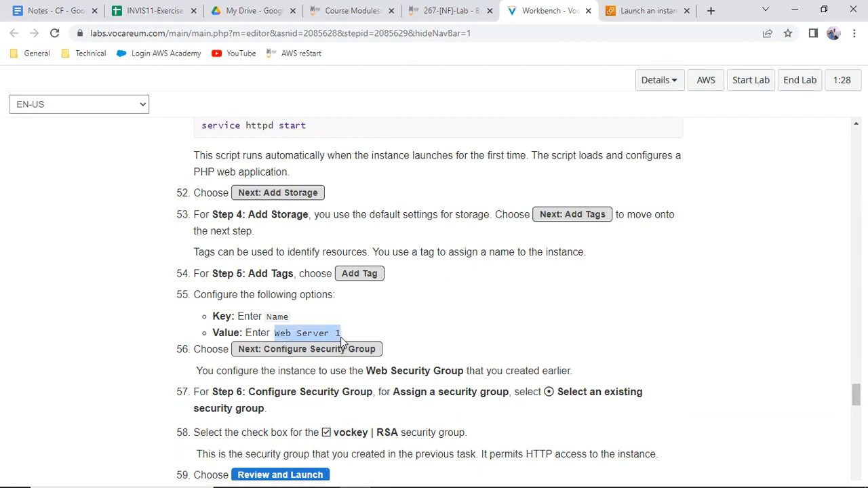
{"action": "right_click", "coordinate": [291, 336]}
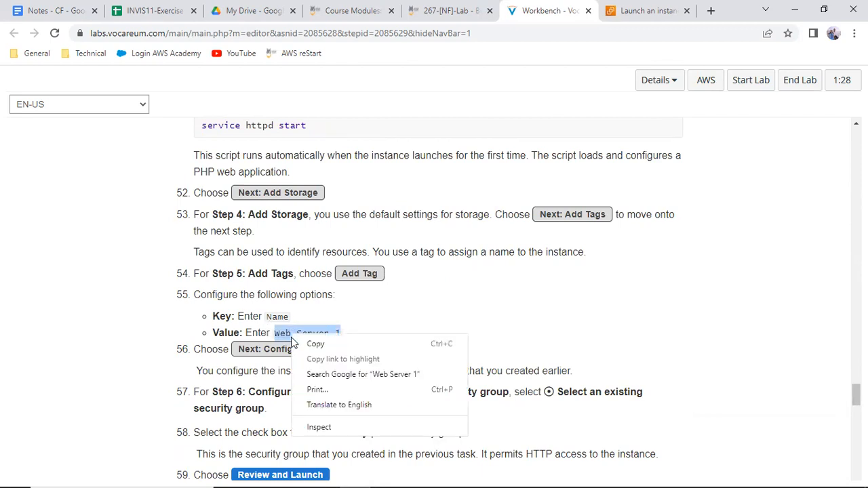
{"action": "left_click", "coordinate": [311, 343]}
{"action": "left_click", "coordinate": [648, 10]}
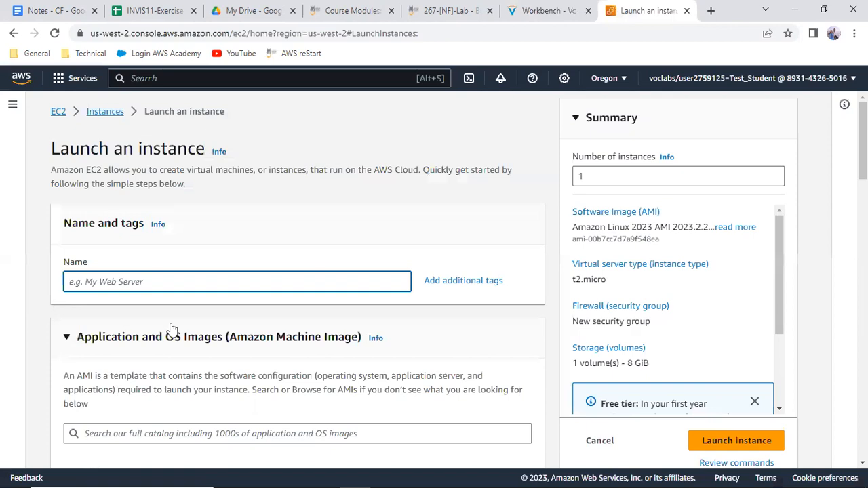
{"action": "key", "text": "ctrl+v"}
Select Amazon Linux 2 AMI (HVM) - Kernel 5.10, SSD Volume Type as the instance's machine image
{"action": "scroll", "coordinate": [194, 316], "scroll_direction": "down", "scroll_amount": 3}
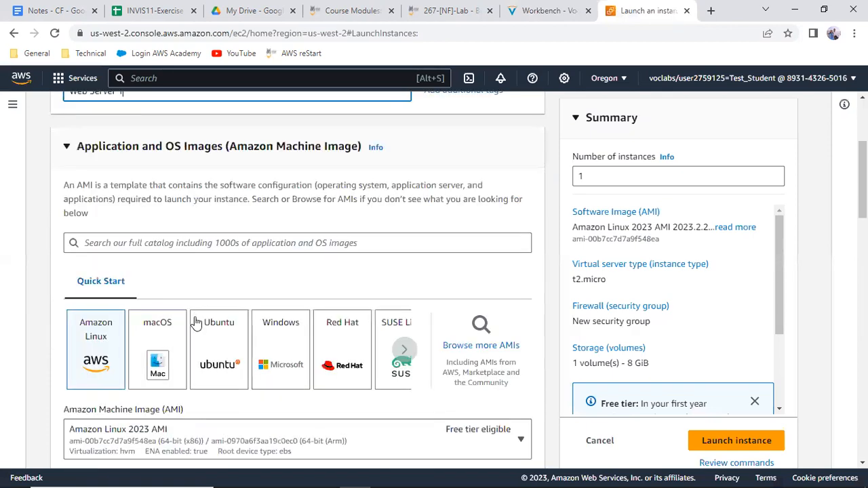
{"action": "scroll", "coordinate": [113, 348], "scroll_direction": "down", "scroll_amount": 1}
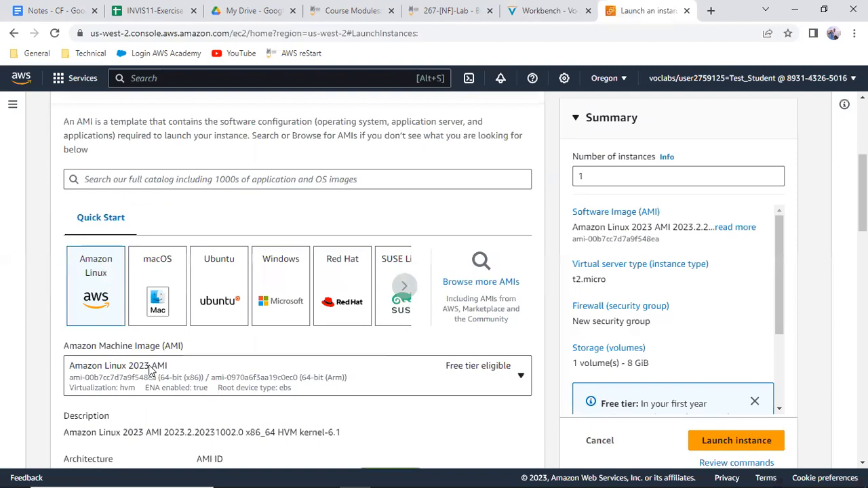
{"action": "left_click", "coordinate": [150, 370]}
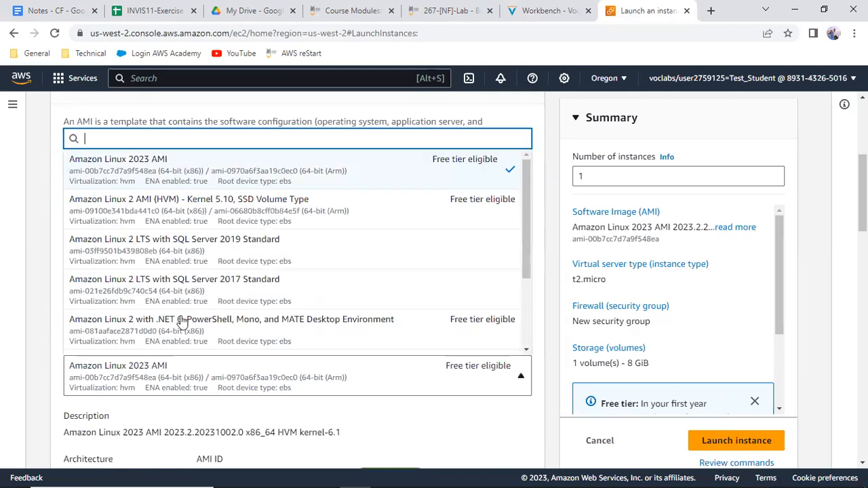
{"action": "left_click", "coordinate": [177, 204]}
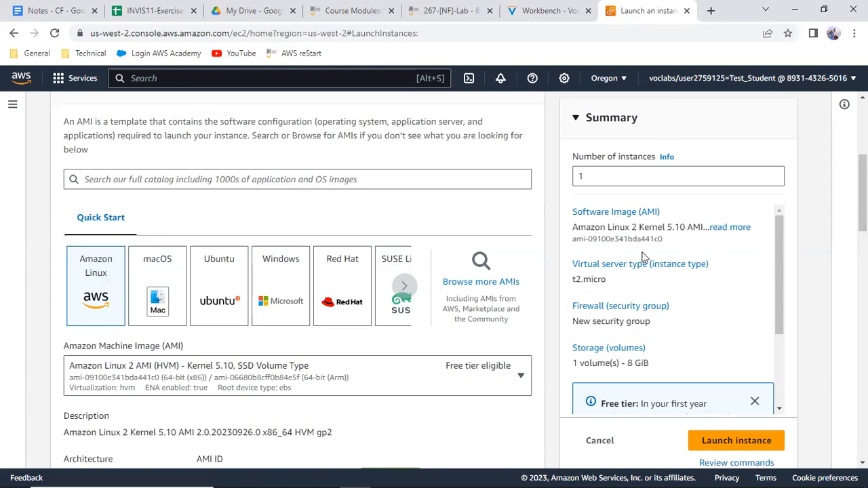
Select vockey as the key pair for the new instance
{"action": "scroll", "coordinate": [291, 369], "scroll_direction": "down", "scroll_amount": 5}
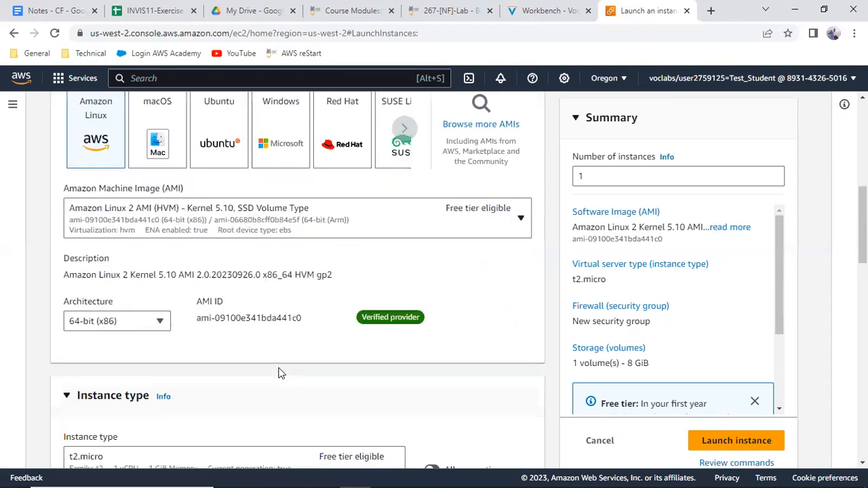
{"action": "scroll", "coordinate": [278, 371], "scroll_direction": "down", "scroll_amount": 1}
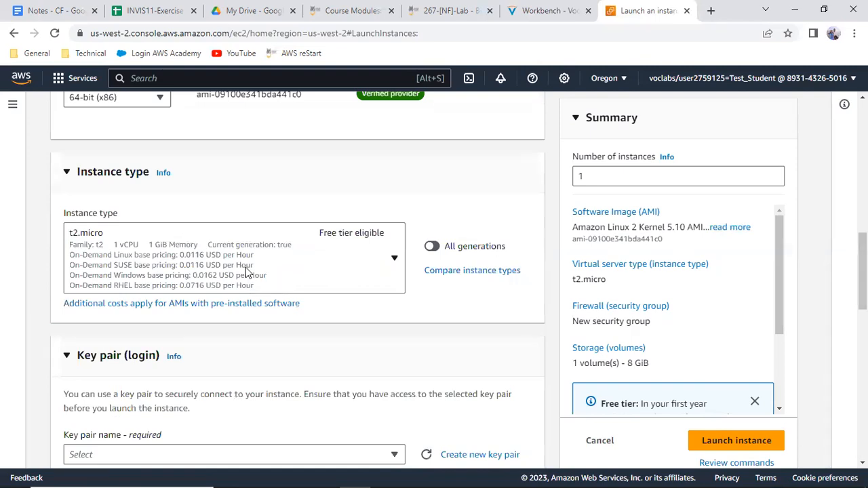
{"action": "scroll", "coordinate": [241, 274], "scroll_direction": "down", "scroll_amount": 2}
{"action": "left_click", "coordinate": [207, 331]}
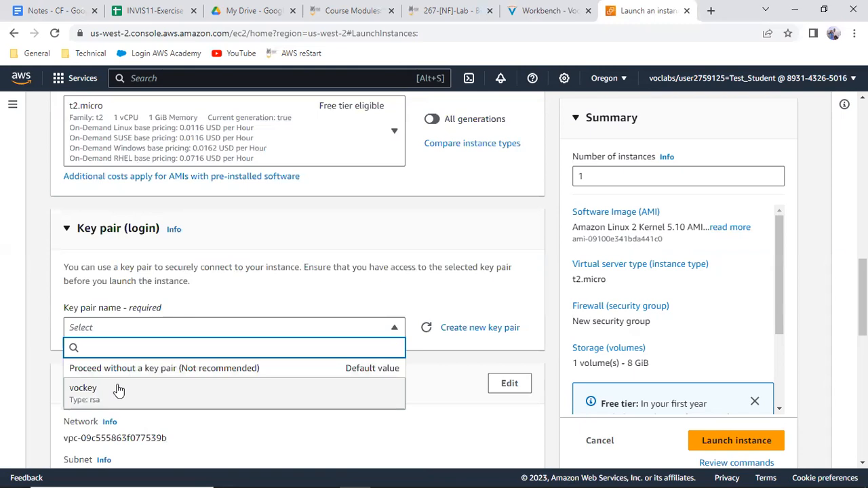
{"action": "left_click", "coordinate": [118, 391]}
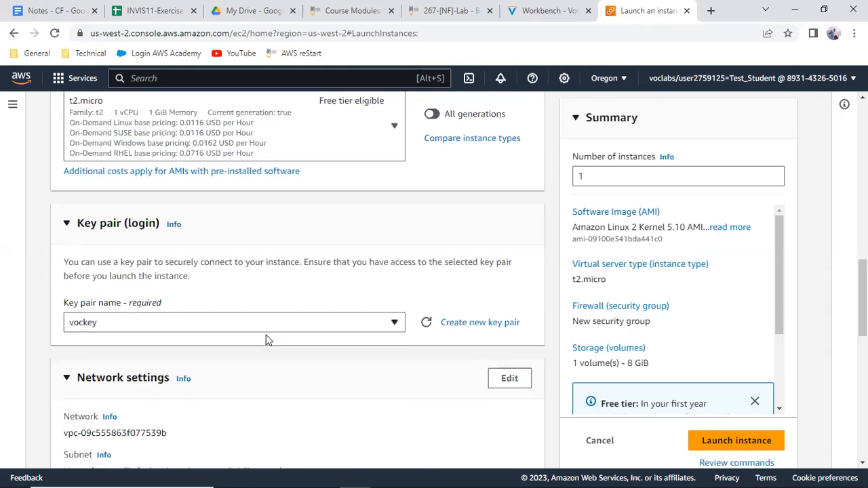
Open the instance's network settings for editing and set the VPC to Lab VPC
{"action": "scroll", "coordinate": [266, 340], "scroll_direction": "down", "scroll_amount": 3}
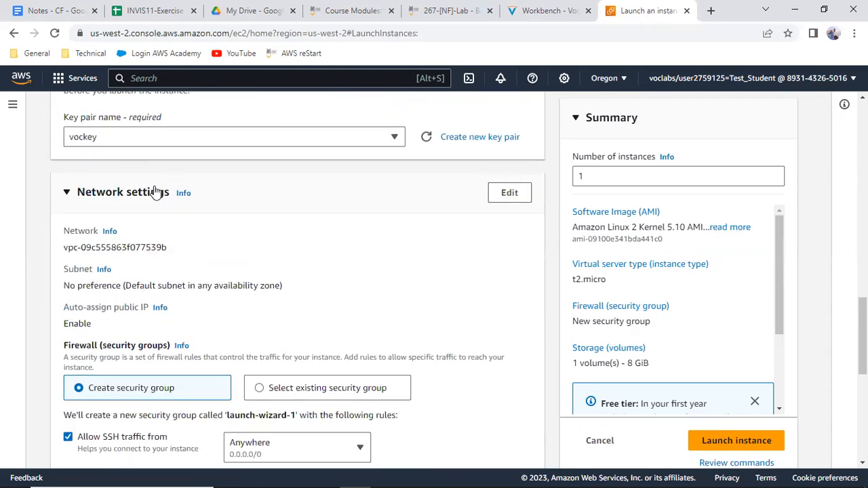
{"action": "left_click", "coordinate": [519, 202]}
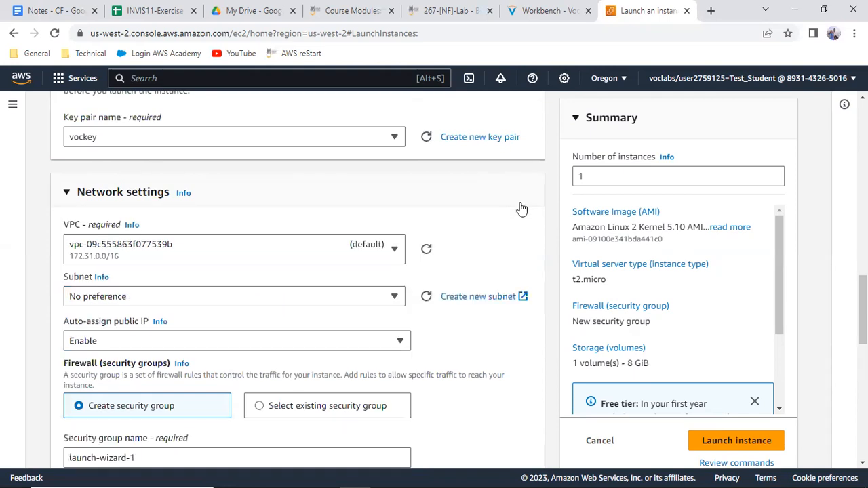
{"action": "left_click", "coordinate": [397, 251]}
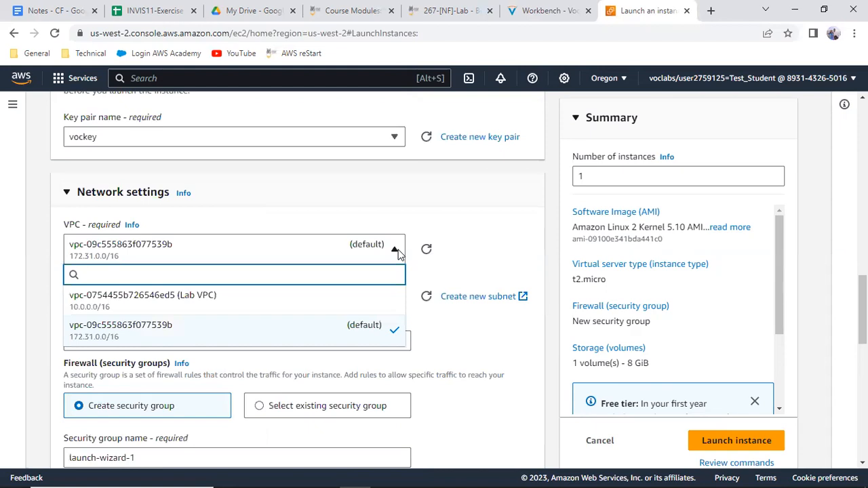
{"action": "left_click", "coordinate": [202, 305]}
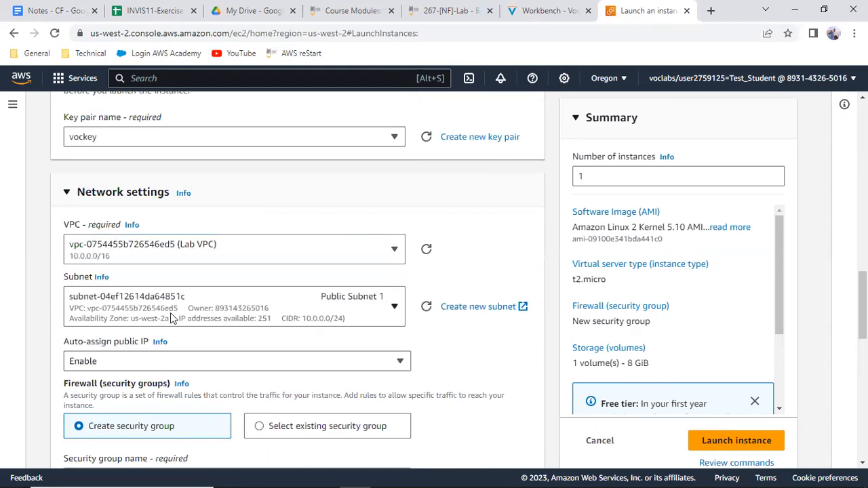
Choose Public Subnet 2 as the instance's subnet and enable auto-assignment of a public IP
{"action": "left_click", "coordinate": [401, 317]}
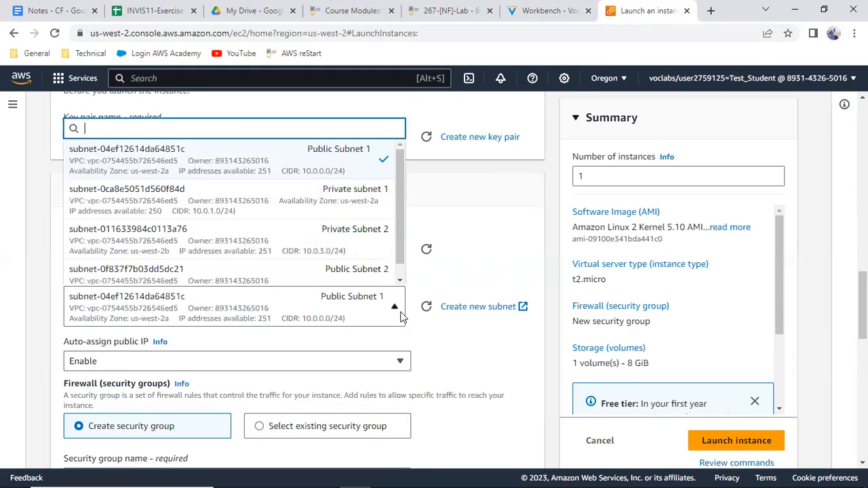
{"action": "left_click", "coordinate": [371, 275]}
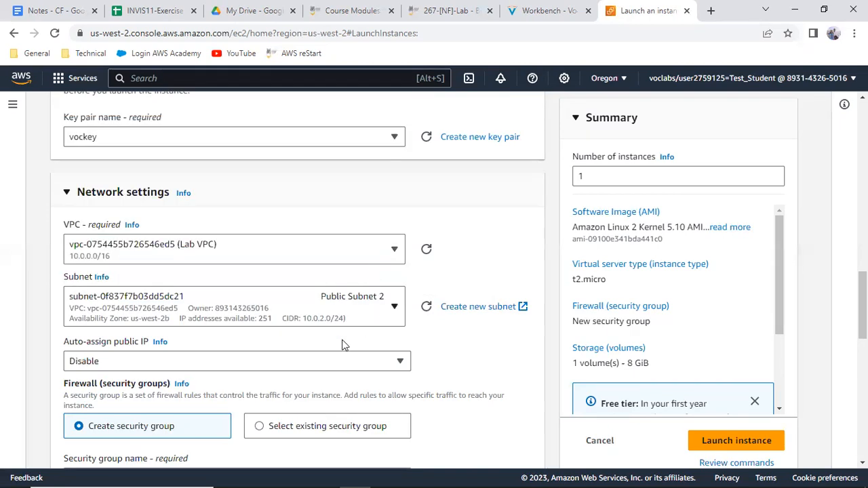
{"action": "left_click", "coordinate": [286, 361]}
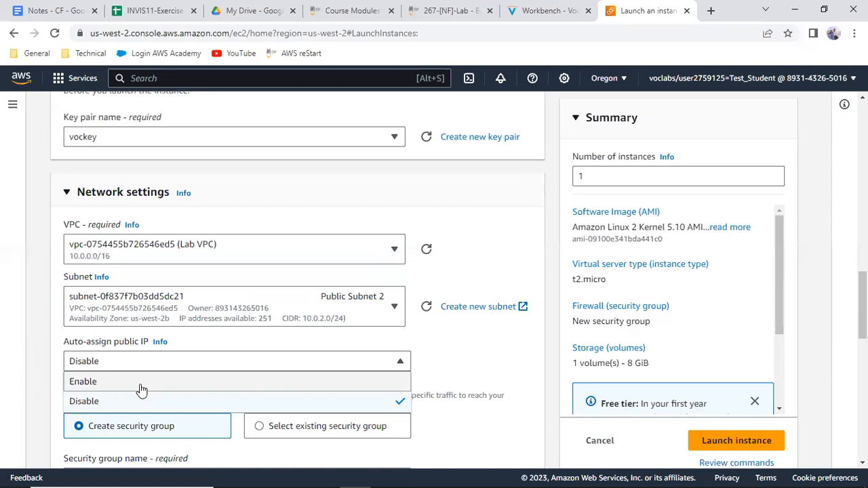
{"action": "left_click", "coordinate": [141, 384]}
Check in the Vocareum lab instructions which security group the instance should use, and return to the AWS launch form
{"action": "scroll", "coordinate": [366, 395], "scroll_direction": "down", "scroll_amount": 3}
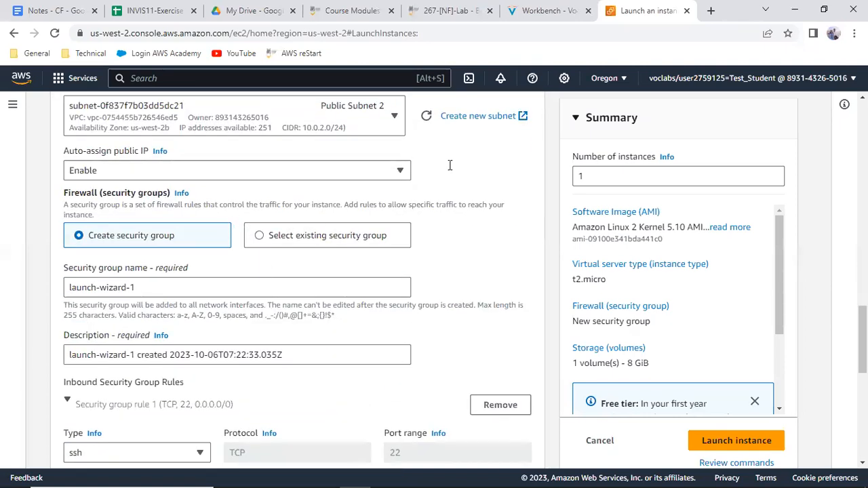
{"action": "left_click", "coordinate": [550, 14]}
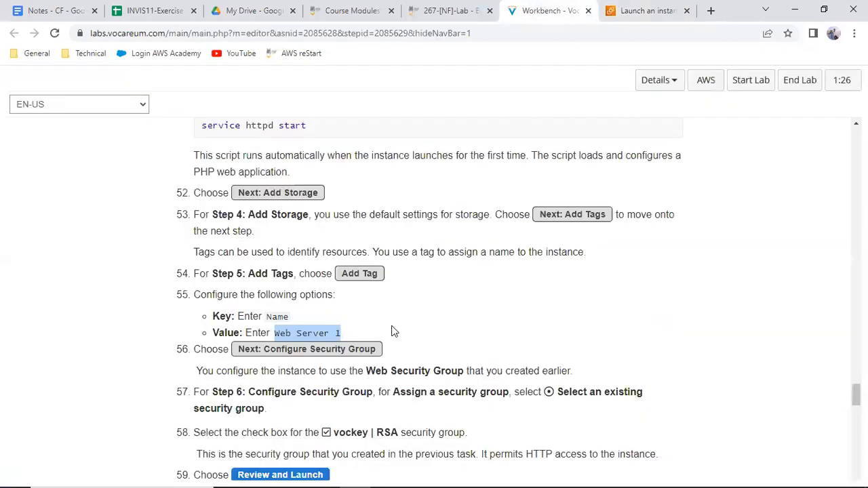
{"action": "left_click_drag", "start_coordinate": [392, 371], "coordinate": [466, 372]}
{"action": "left_click", "coordinate": [641, 11]}
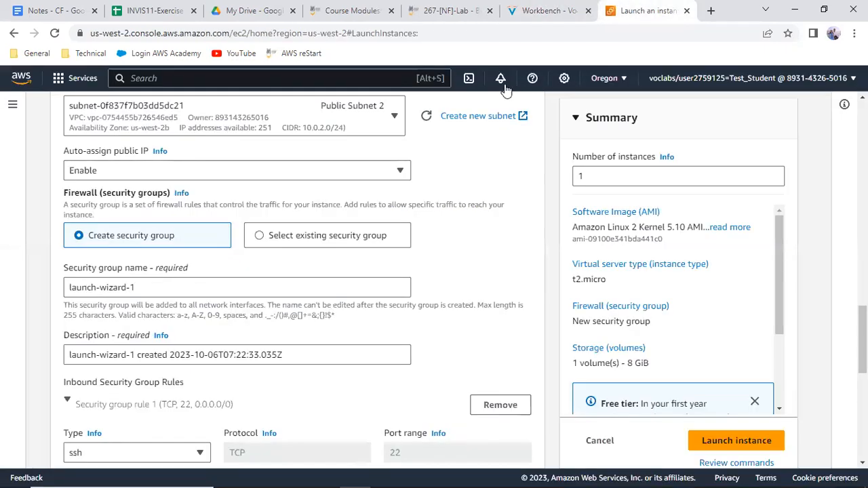
{"action": "left_click", "coordinate": [303, 243]}
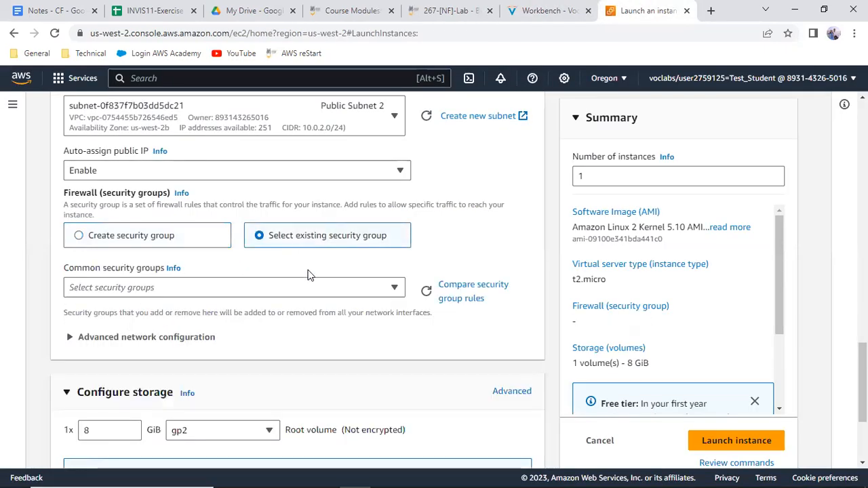
{"action": "left_click", "coordinate": [316, 292]}
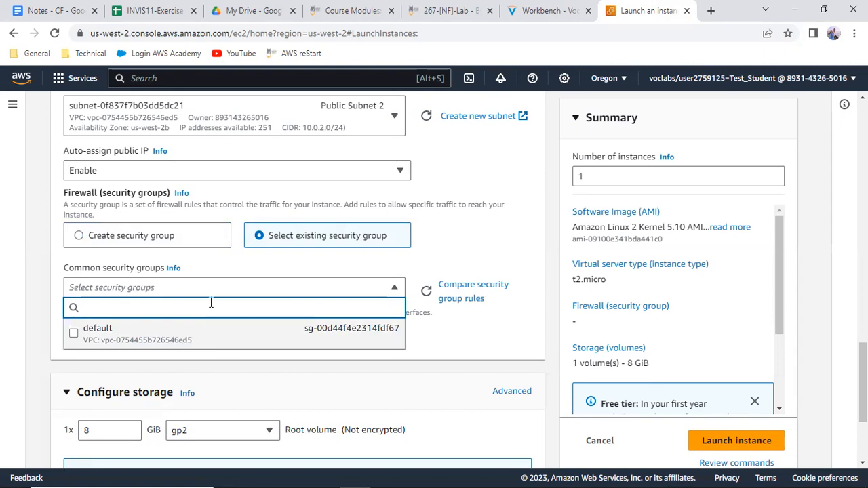
{"action": "left_click", "coordinate": [164, 245]}
{"action": "left_click", "coordinate": [164, 245]}
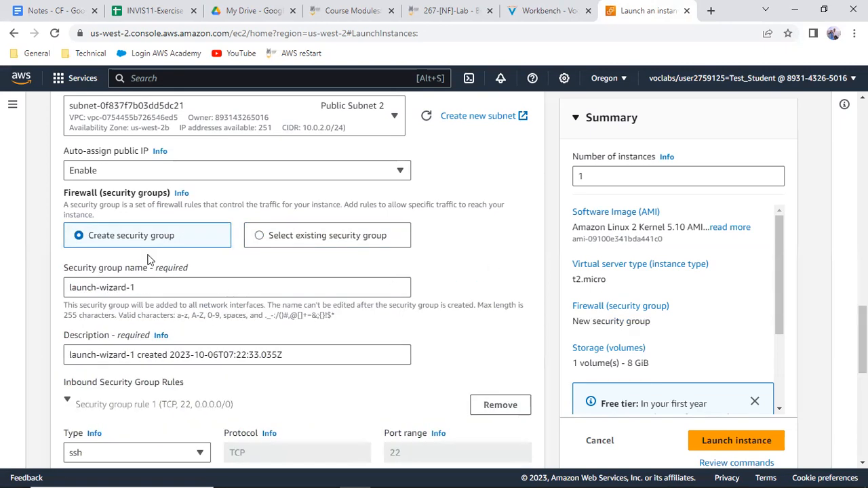
Name the new security group Web Security Group
{"action": "left_click_drag", "start_coordinate": [153, 296], "coordinate": [33, 294]}
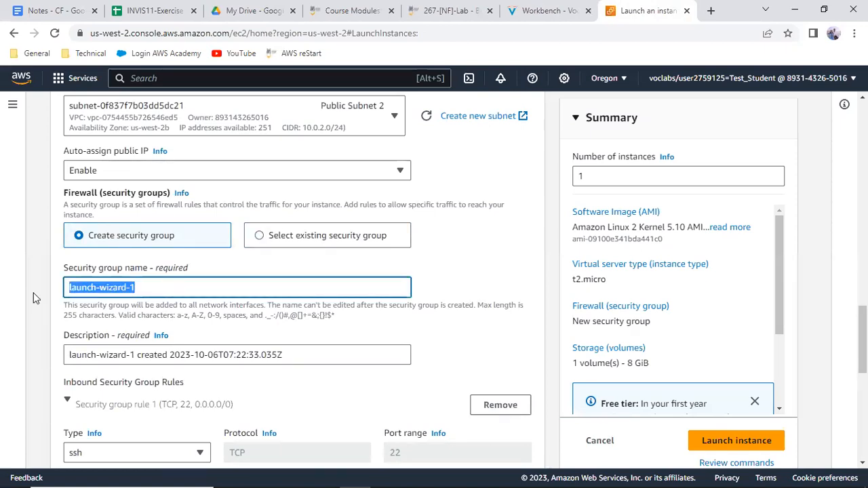
{"action": "type", "text": "Web Server 1"}
{"action": "key", "text": "BackSpace"}
{"action": "key", "text": "BackSpace"}
{"action": "key", "text": "BackSpace"}
{"action": "key", "text": "BackSpace"}
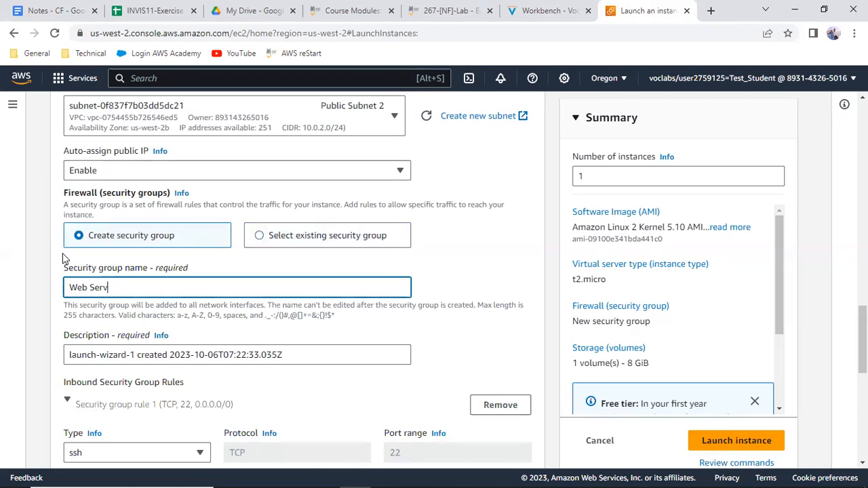
{"action": "key", "text": "BackSpace"}
{"action": "key", "text": "BackSpace"}
{"action": "type", "text": "curity Group"}
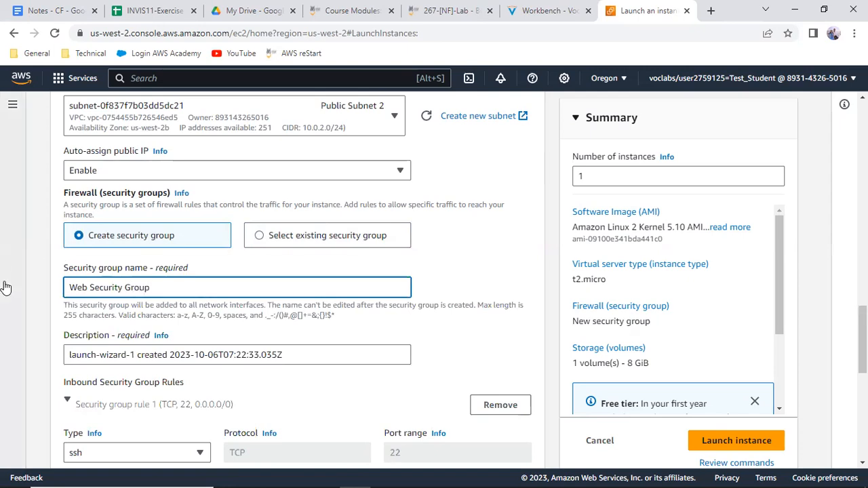
Copy the description Enable HTTP access from Task 5 of the Vocareum lab instructions and use it as the new security group's description in AWS
{"action": "left_click", "coordinate": [565, 11]}
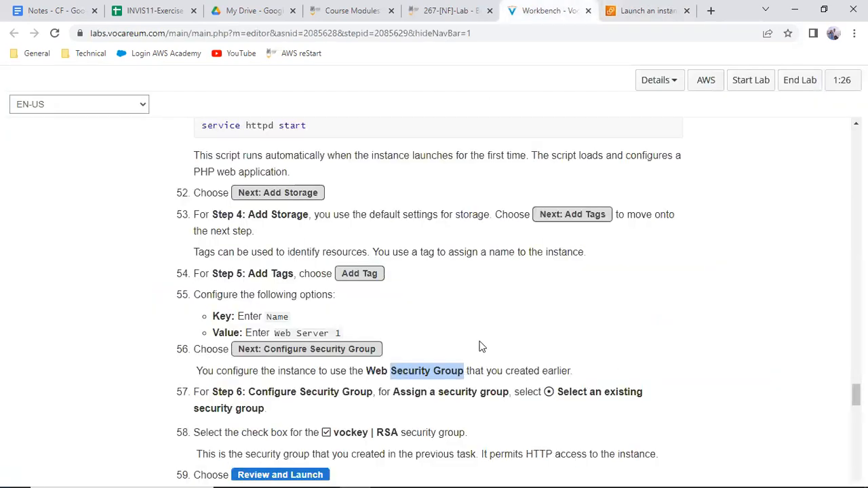
{"action": "scroll", "coordinate": [479, 347], "scroll_direction": "up", "scroll_amount": 15}
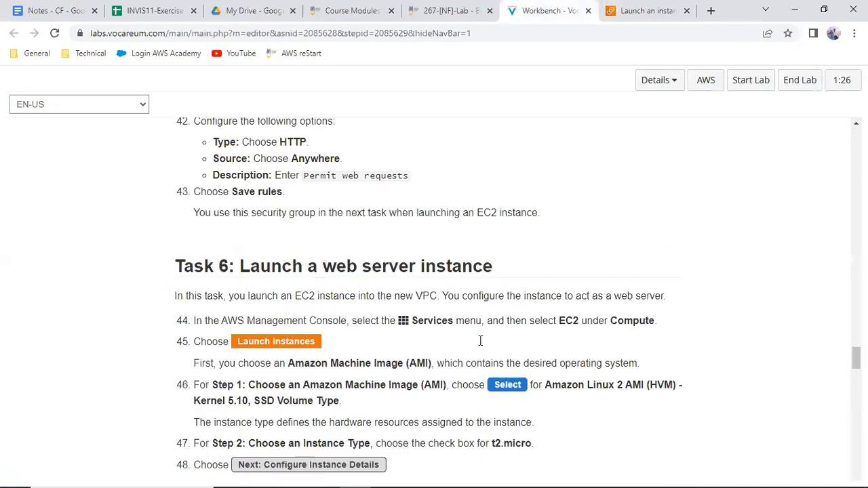
{"action": "scroll", "coordinate": [479, 340], "scroll_direction": "up", "scroll_amount": 1}
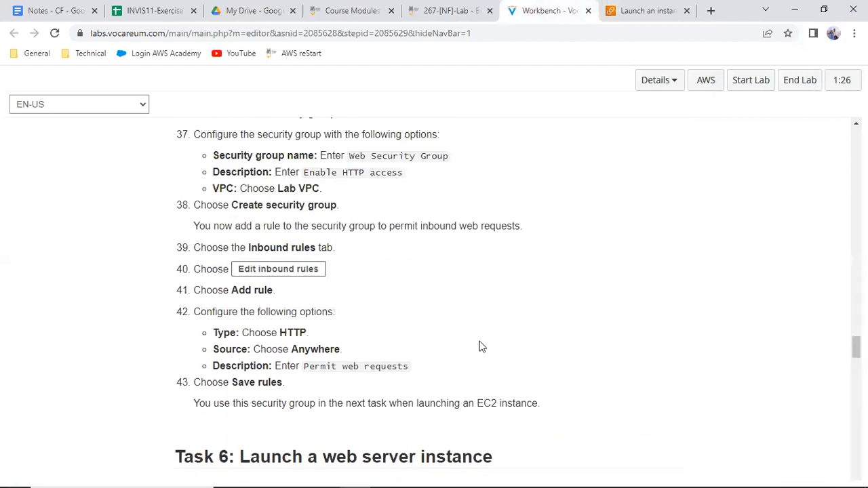
{"action": "scroll", "coordinate": [479, 348], "scroll_direction": "up", "scroll_amount": 4}
{"action": "scroll", "coordinate": [479, 348], "scroll_direction": "down", "scroll_amount": 1}
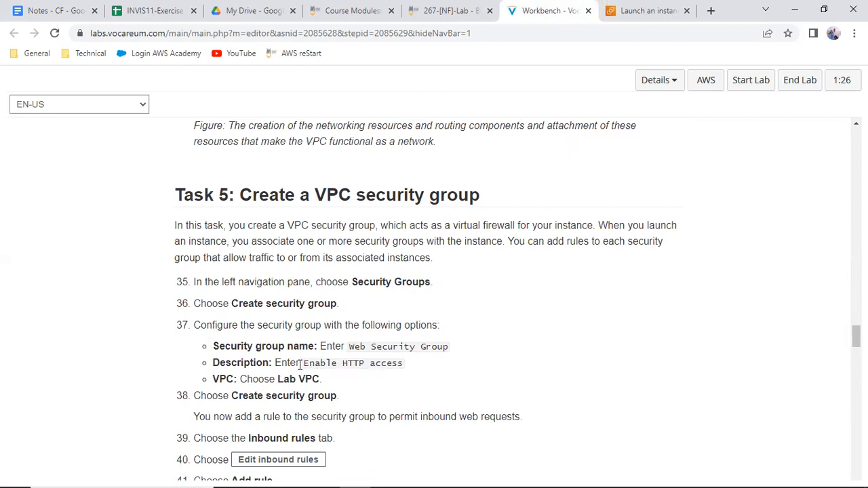
{"action": "left_click_drag", "start_coordinate": [300, 365], "coordinate": [405, 368]}
{"action": "right_click", "coordinate": [367, 367]}
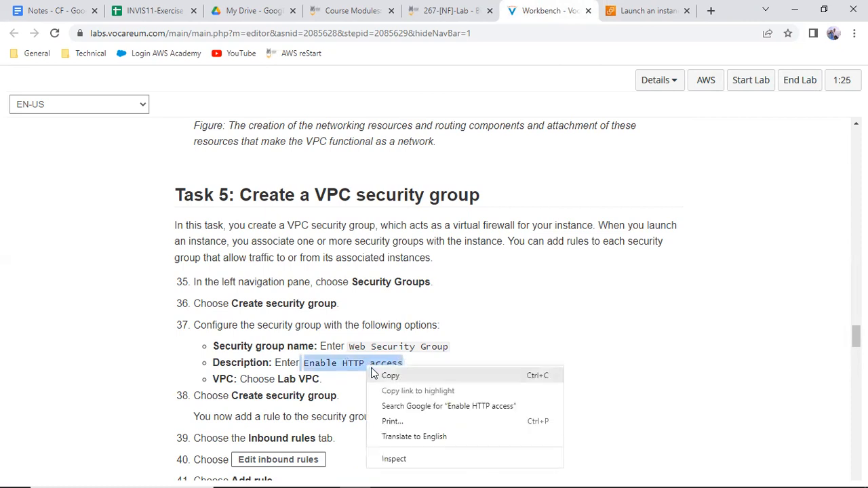
{"action": "left_click", "coordinate": [388, 375]}
{"action": "left_click", "coordinate": [645, 11]}
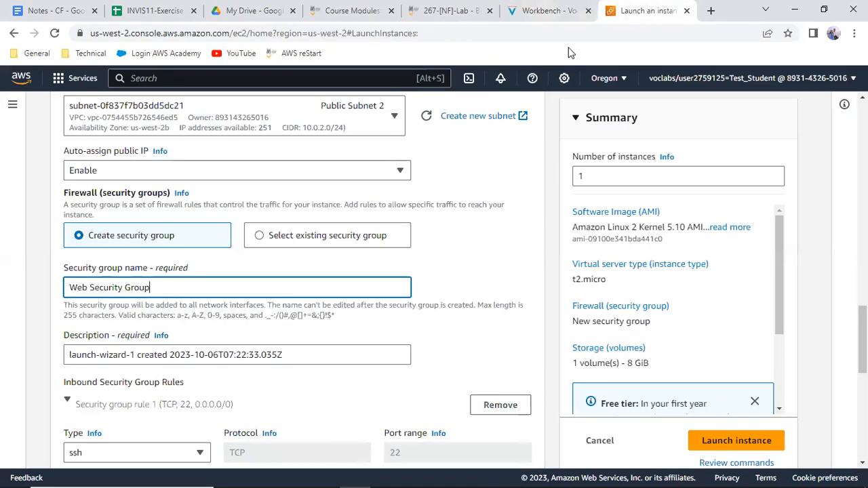
{"action": "left_click_drag", "start_coordinate": [290, 355], "coordinate": [5, 372]}
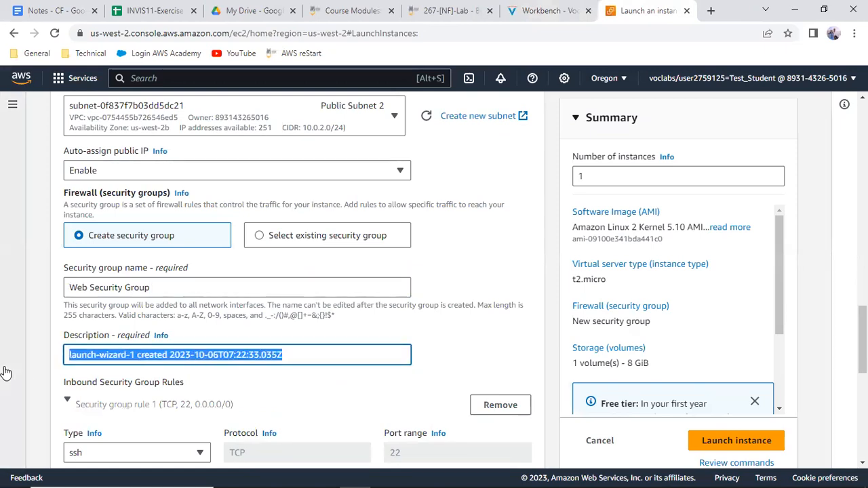
{"action": "key", "text": "ctrl+v"}
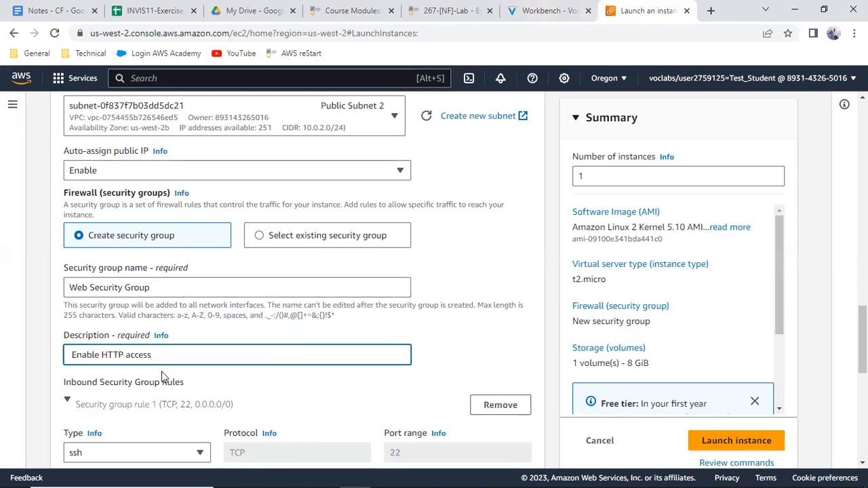
Review the inbound rule options in the Vocareum lab instructions and compare them with the first security group rule in the AWS launch form
{"action": "scroll", "coordinate": [162, 377], "scroll_direction": "down", "scroll_amount": 2}
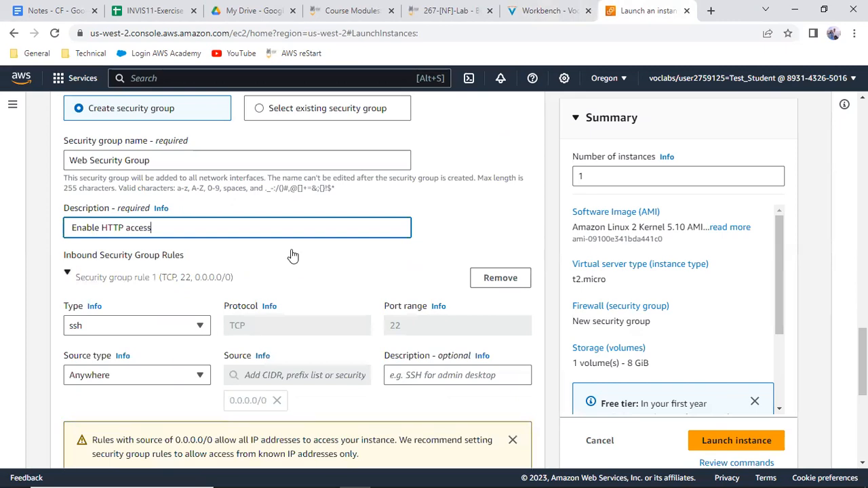
{"action": "left_click", "coordinate": [553, 10]}
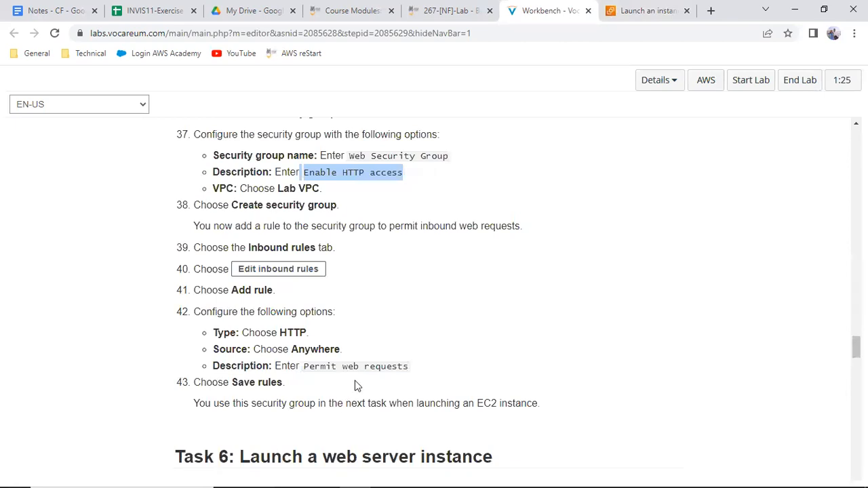
{"action": "left_click", "coordinate": [662, 10]}
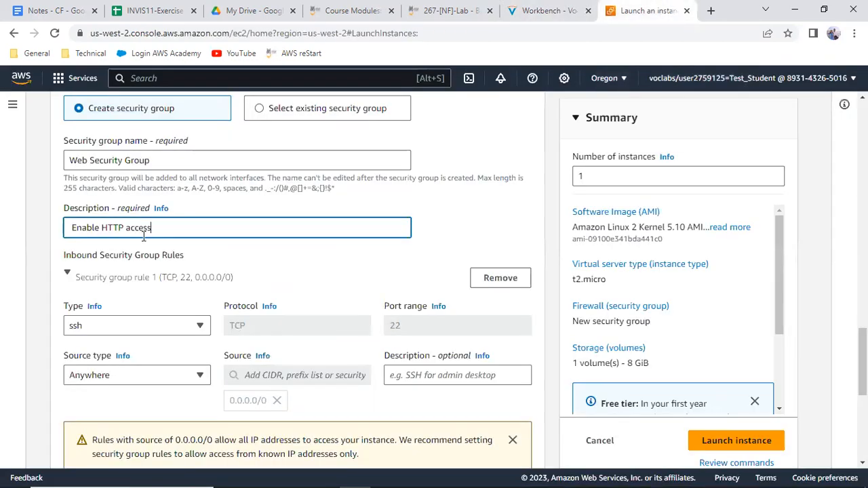
{"action": "scroll", "coordinate": [188, 296], "scroll_direction": "down", "scroll_amount": 1}
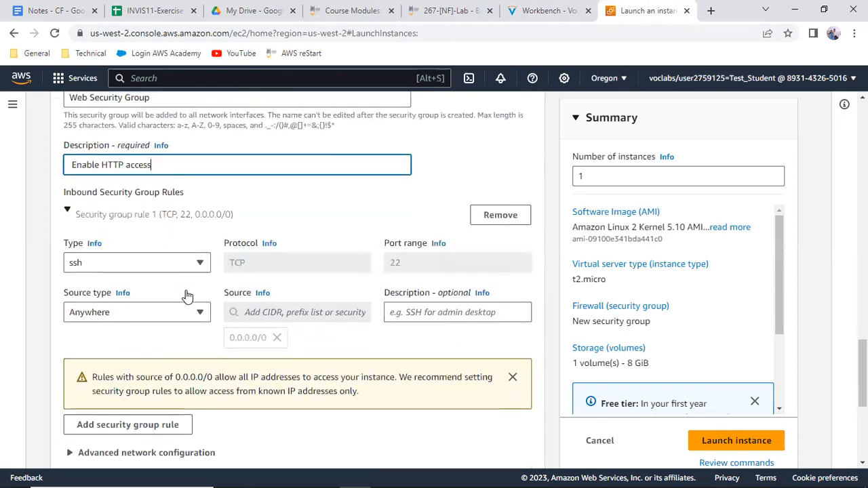
{"action": "scroll", "coordinate": [187, 296], "scroll_direction": "down", "scroll_amount": 1}
{"action": "scroll", "coordinate": [188, 296], "scroll_direction": "up", "scroll_amount": 2}
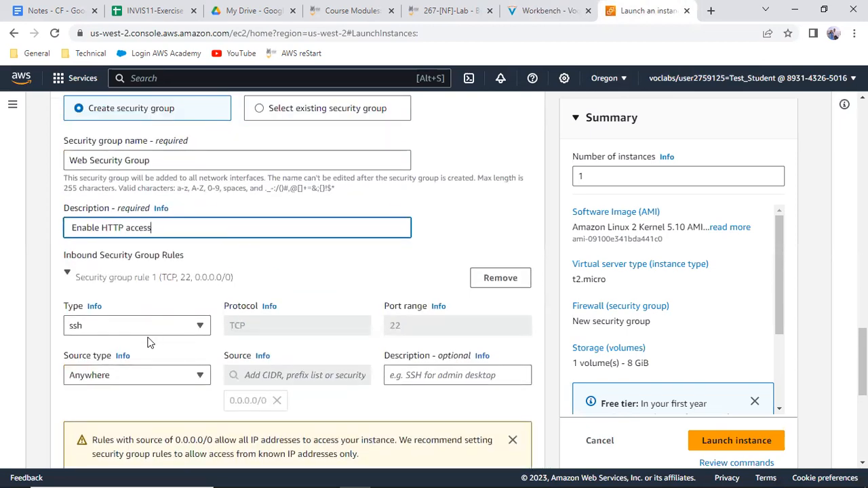
{"action": "scroll", "coordinate": [149, 343], "scroll_direction": "up", "scroll_amount": 1}
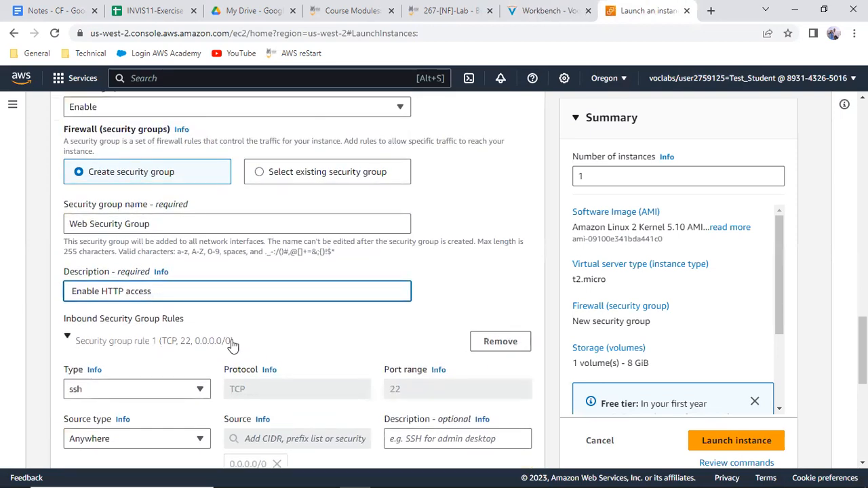
{"action": "scroll", "coordinate": [344, 351], "scroll_direction": "down", "scroll_amount": 2}
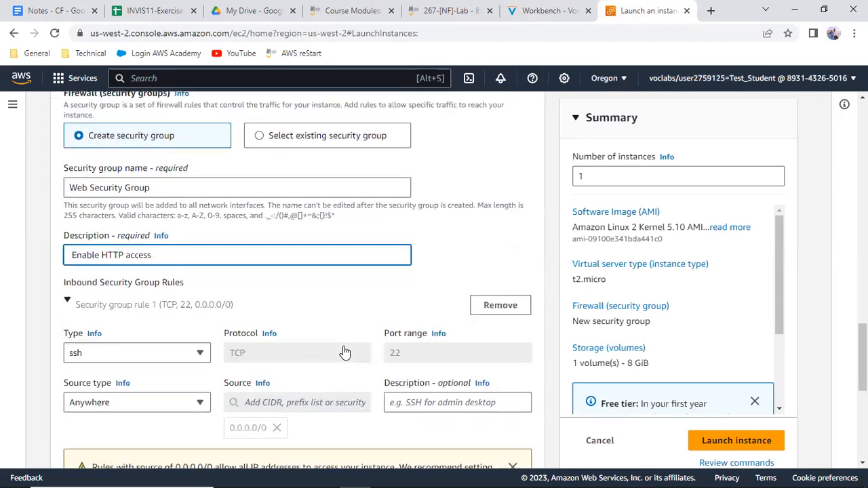
Add a second inbound security group rule with type HTTP and source type Anywhere
{"action": "scroll", "coordinate": [343, 351], "scroll_direction": "down", "scroll_amount": 1}
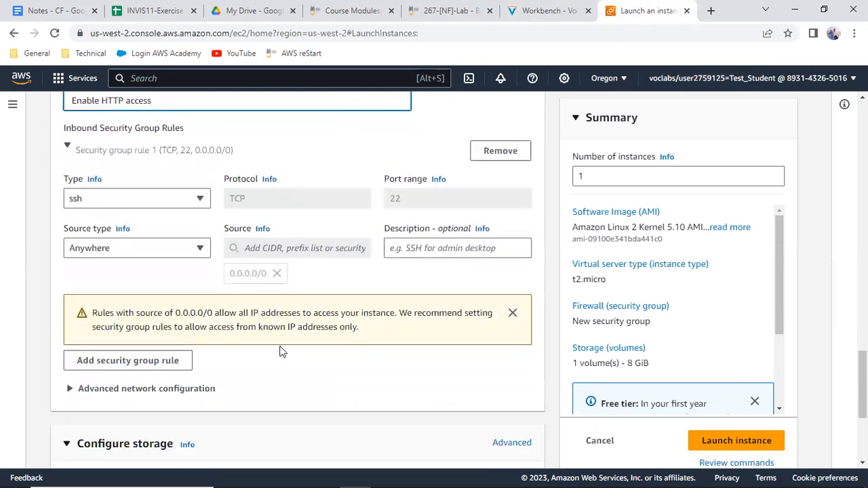
{"action": "left_click", "coordinate": [165, 366]}
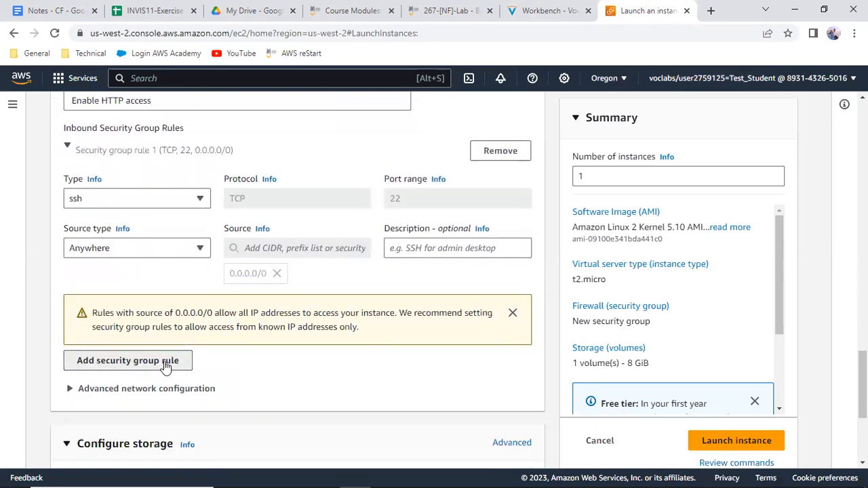
{"action": "left_click", "coordinate": [165, 367]}
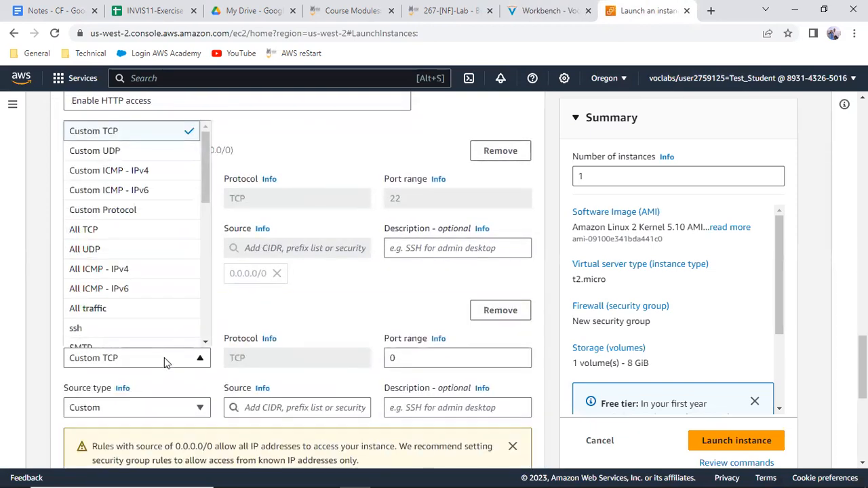
{"action": "scroll", "coordinate": [138, 249], "scroll_direction": "down", "scroll_amount": 1}
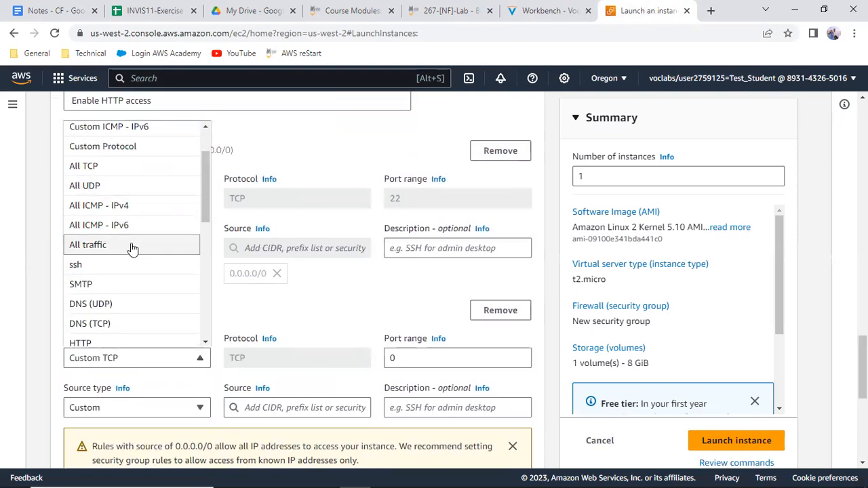
{"action": "scroll", "coordinate": [133, 249], "scroll_direction": "down", "scroll_amount": 2}
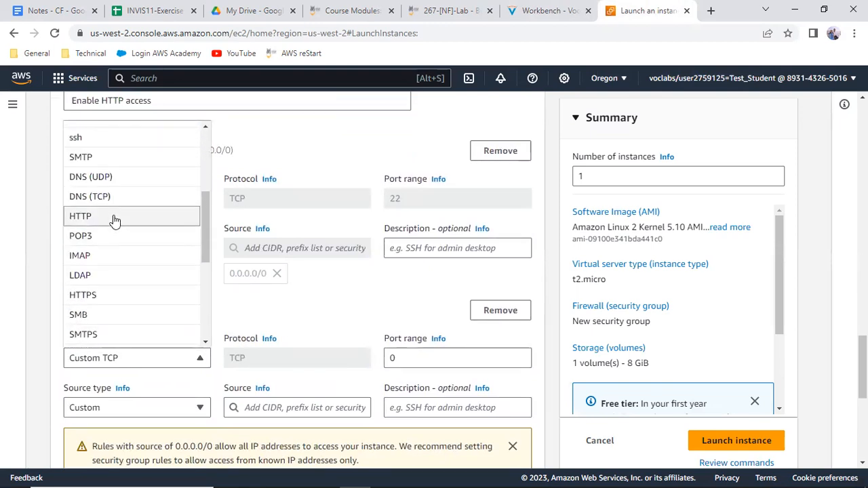
{"action": "left_click", "coordinate": [113, 217]}
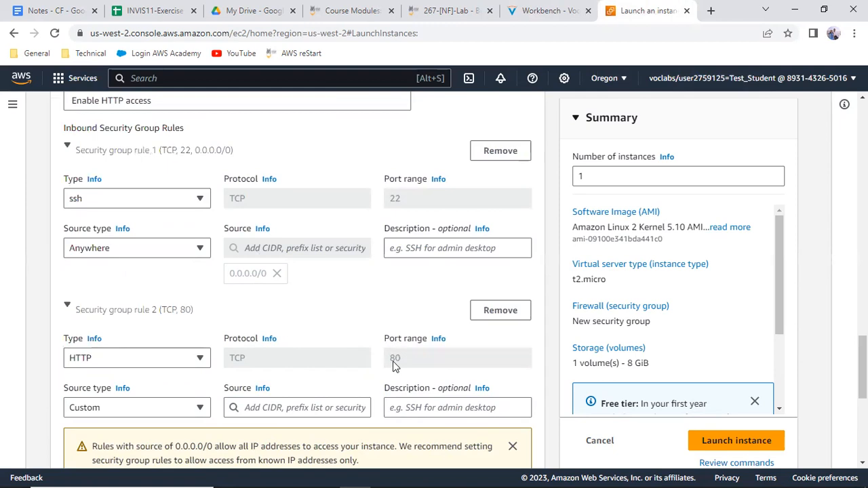
{"action": "left_click", "coordinate": [196, 415]}
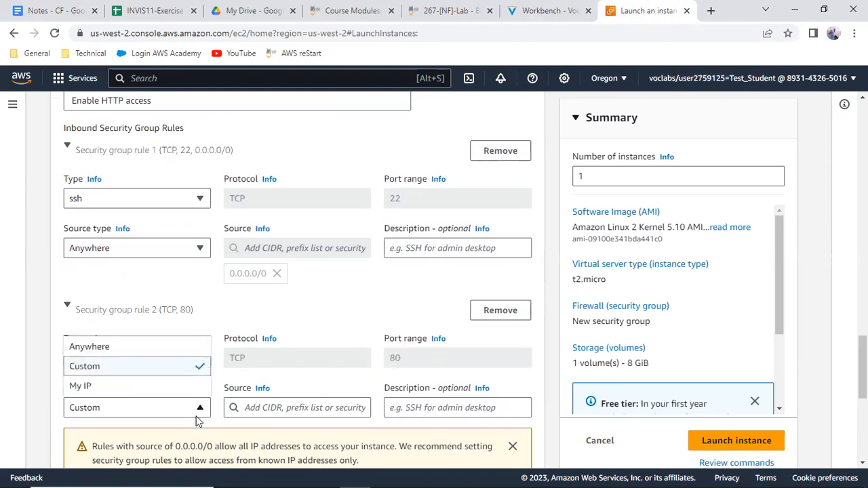
{"action": "left_click", "coordinate": [118, 353]}
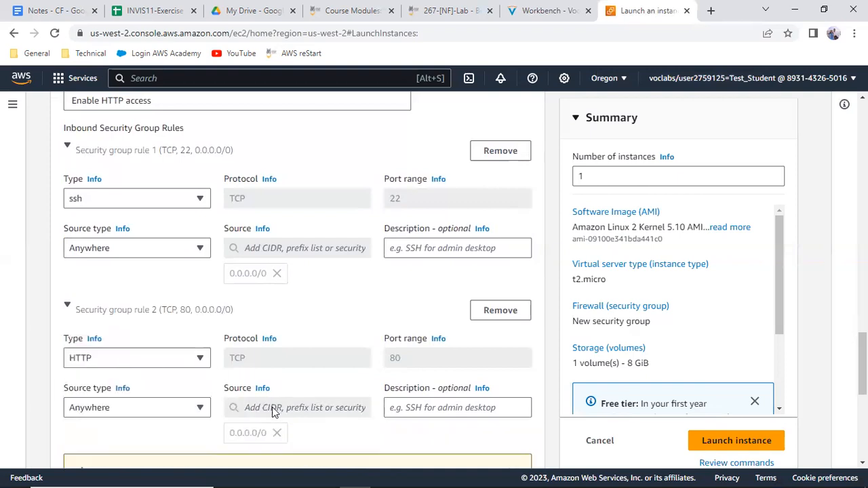
Copy the description Permit web requests from the Vocareum lab instructions and enter it as the HTTP rule's description in the AWS launch form
{"action": "left_click", "coordinate": [412, 407]}
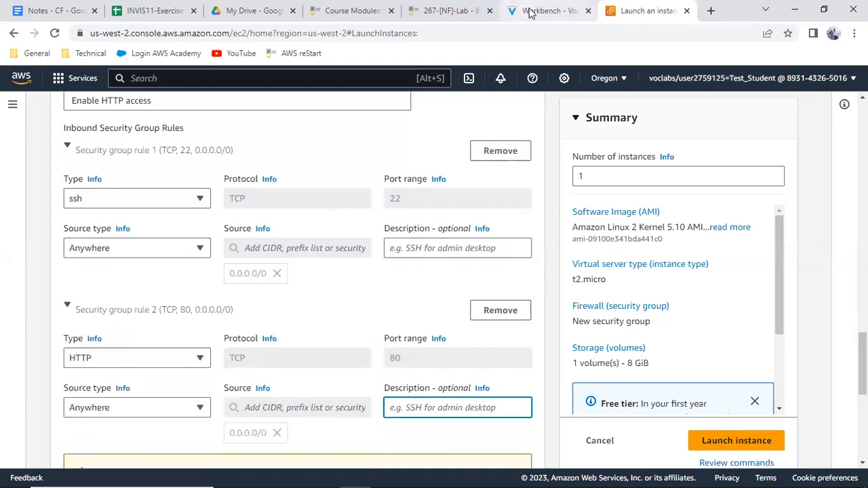
{"action": "left_click", "coordinate": [533, 12]}
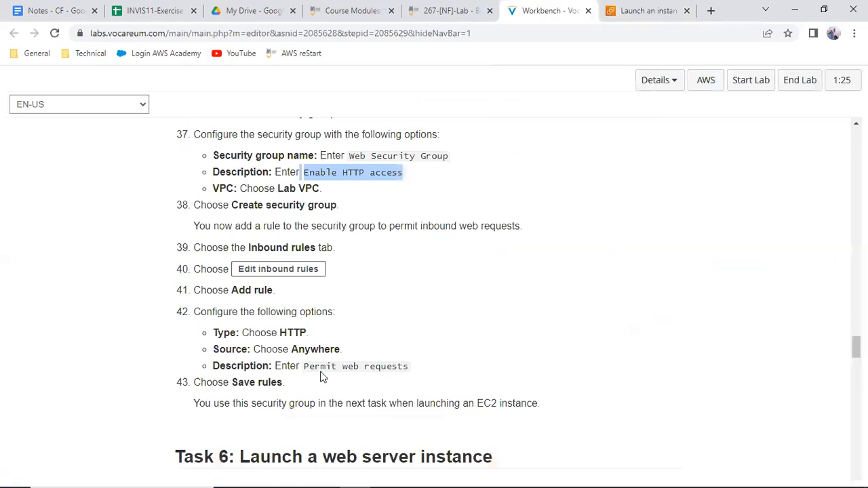
{"action": "left_click_drag", "start_coordinate": [305, 366], "coordinate": [416, 367]}
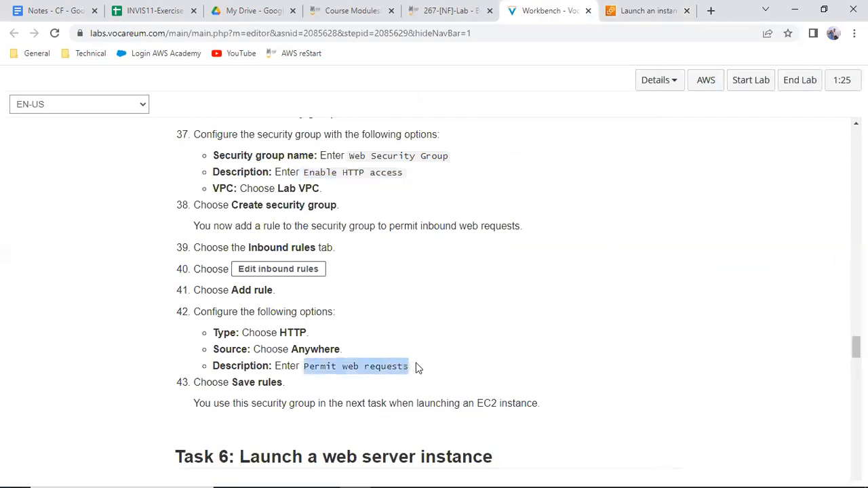
{"action": "right_click", "coordinate": [388, 368]}
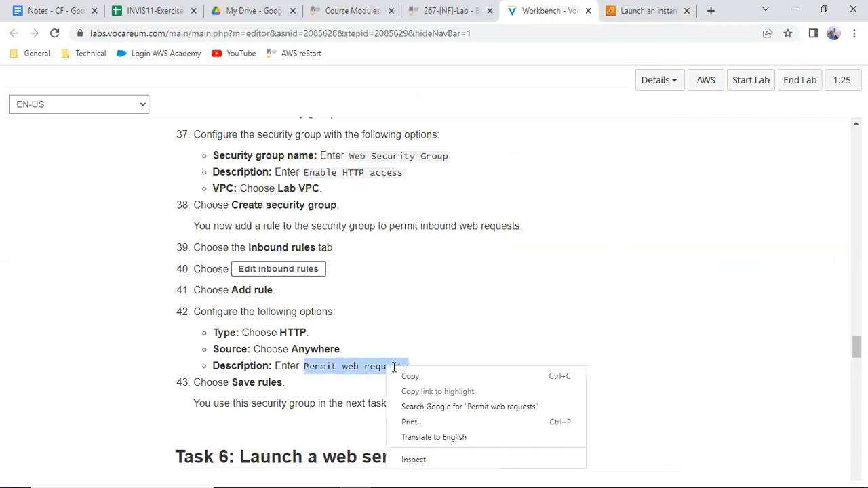
{"action": "left_click", "coordinate": [394, 367]}
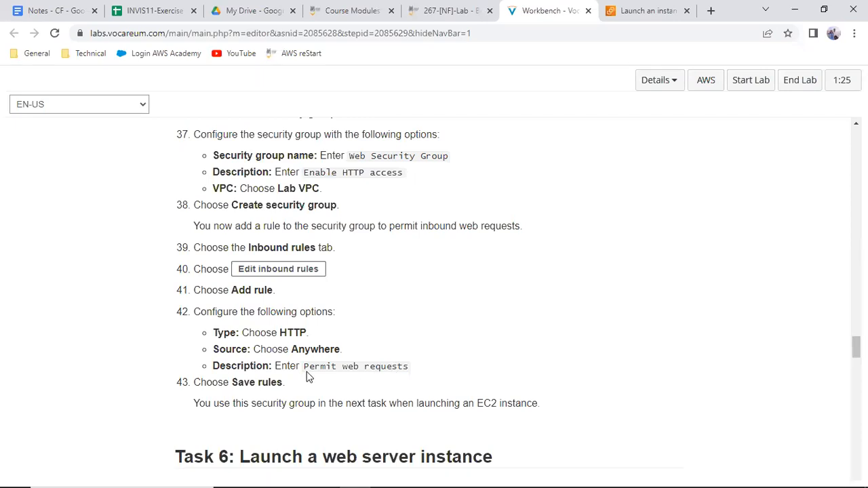
{"action": "left_click_drag", "start_coordinate": [305, 367], "coordinate": [409, 366]}
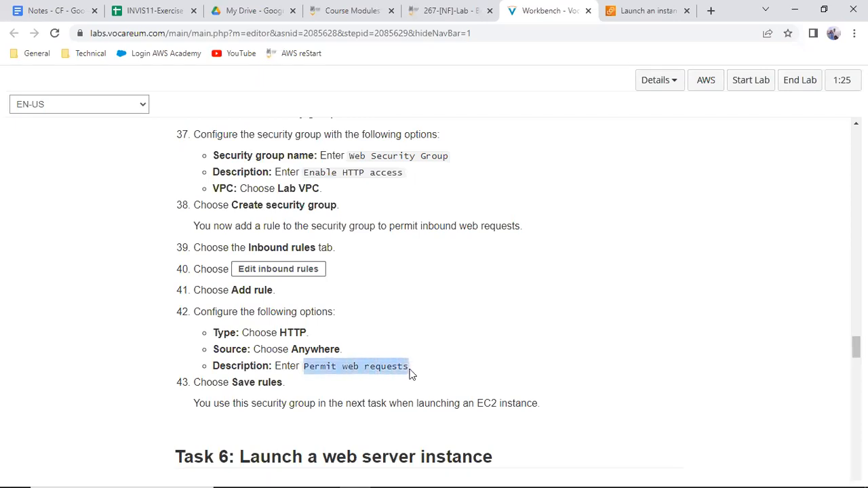
{"action": "right_click", "coordinate": [390, 377]}
{"action": "left_click", "coordinate": [413, 383]}
{"action": "left_click", "coordinate": [637, 8]}
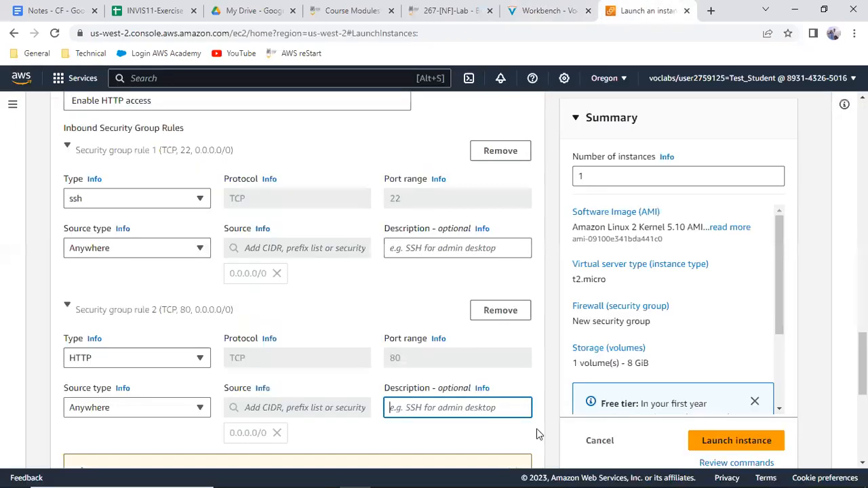
{"action": "key", "text": "ctrl+v"}
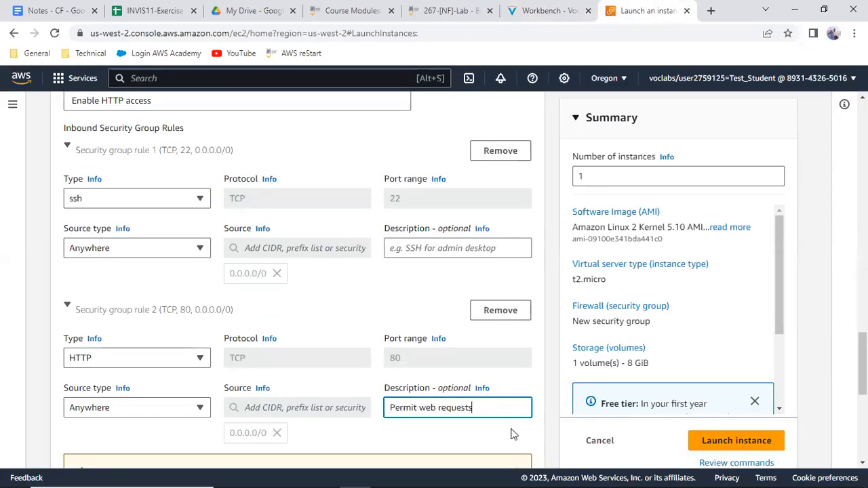
Expand the Advanced details section below the storage settings of the launch form
{"action": "scroll", "coordinate": [512, 434], "scroll_direction": "down", "scroll_amount": 1}
{"action": "scroll", "coordinate": [512, 434], "scroll_direction": "down", "scroll_amount": 4}
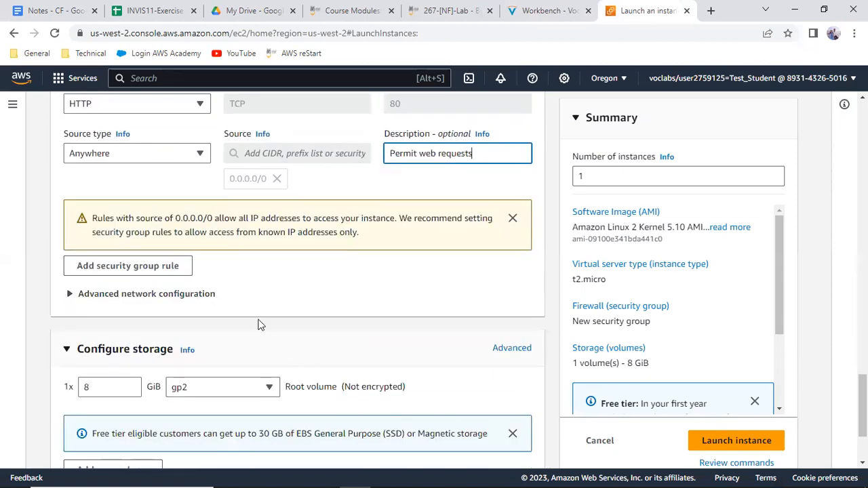
{"action": "scroll", "coordinate": [247, 318], "scroll_direction": "down", "scroll_amount": 2}
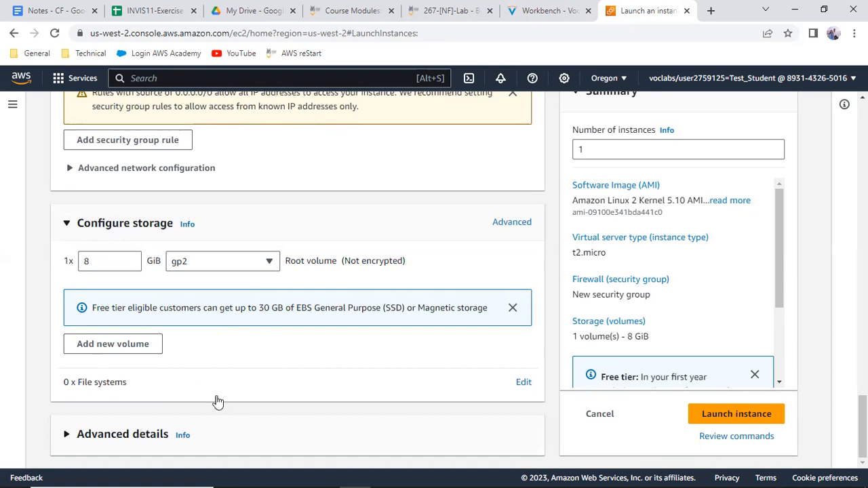
{"action": "scroll", "coordinate": [255, 362], "scroll_direction": "down", "scroll_amount": 6}
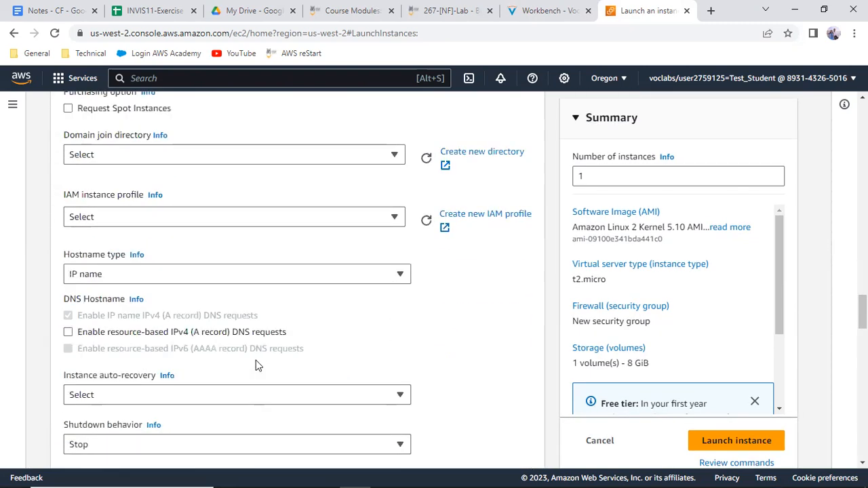
Copy the whole bash script for the User data box from step 51 of the Vocareum lab instructions
{"action": "left_click", "coordinate": [549, 11]}
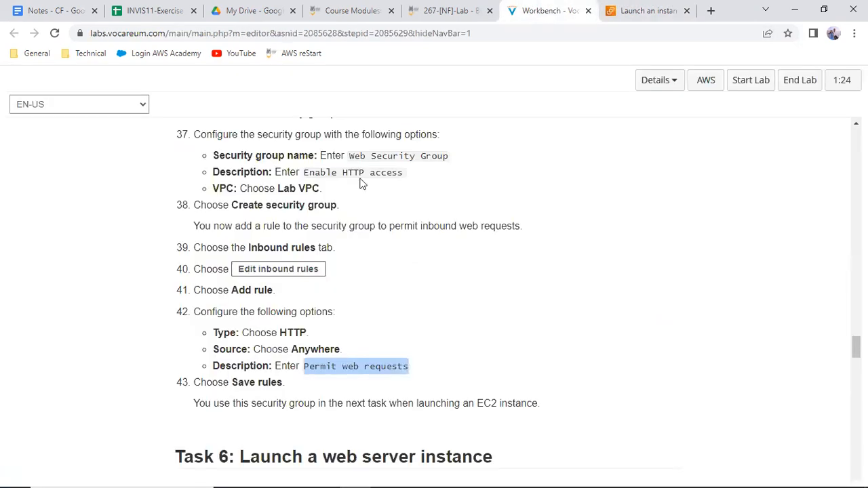
{"action": "scroll", "coordinate": [366, 185], "scroll_direction": "down", "scroll_amount": 2}
{"action": "scroll", "coordinate": [360, 185], "scroll_direction": "down", "scroll_amount": 8}
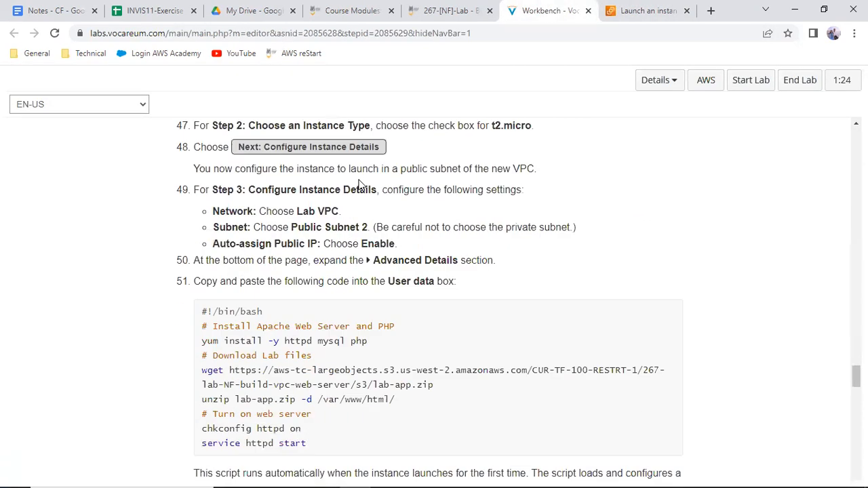
{"action": "scroll", "coordinate": [360, 184], "scroll_direction": "up", "scroll_amount": 2}
{"action": "scroll", "coordinate": [360, 182], "scroll_direction": "up", "scroll_amount": 1}
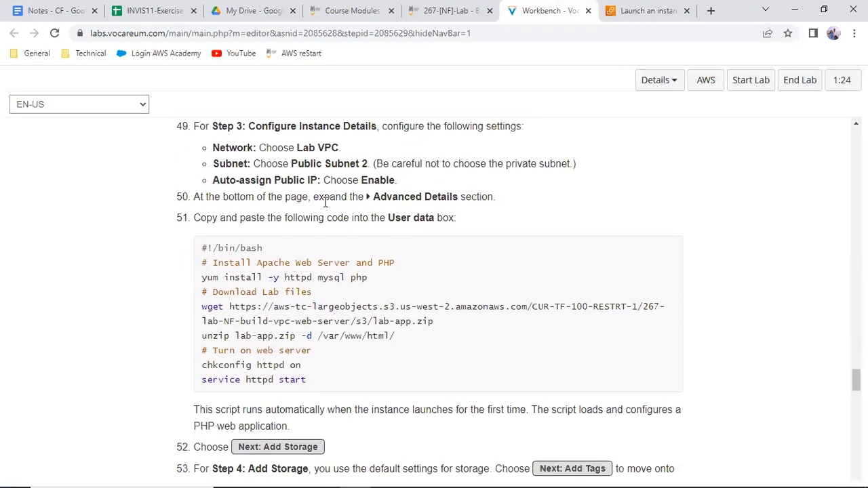
{"action": "left_click_drag", "start_coordinate": [198, 246], "coordinate": [310, 380]}
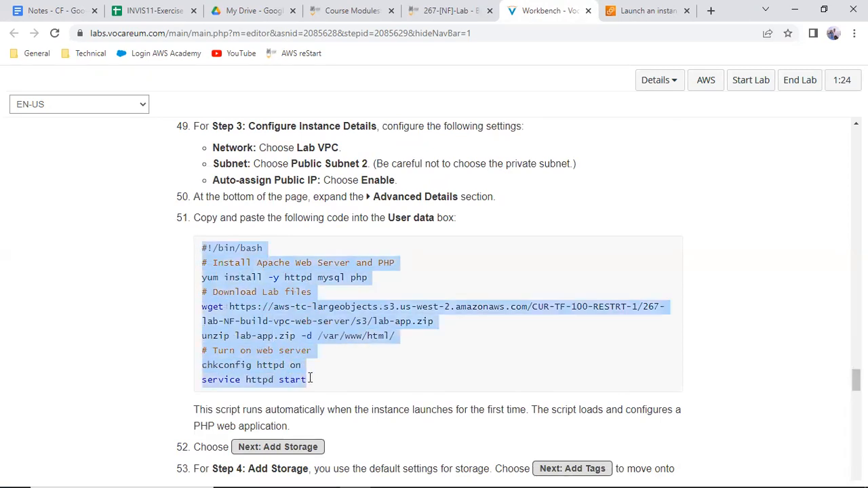
{"action": "right_click", "coordinate": [299, 316]}
{"action": "left_click", "coordinate": [323, 327]}
Return to the AWS launch form and paste the copied bash script into the instance's User data
{"action": "left_click", "coordinate": [662, 10]}
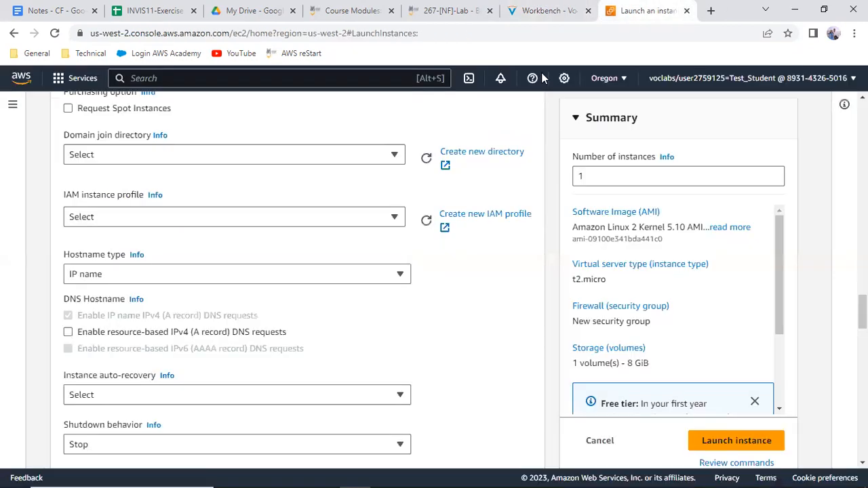
{"action": "scroll", "coordinate": [411, 333], "scroll_direction": "down", "scroll_amount": 10}
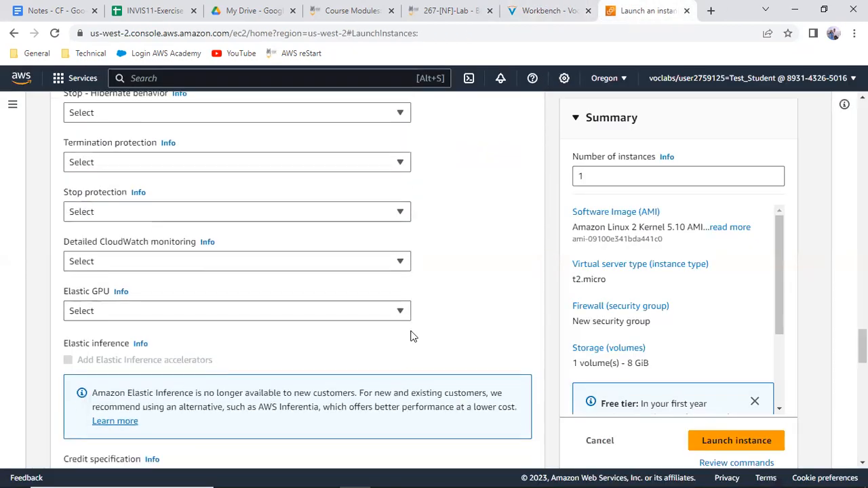
{"action": "scroll", "coordinate": [411, 333], "scroll_direction": "down", "scroll_amount": 15}
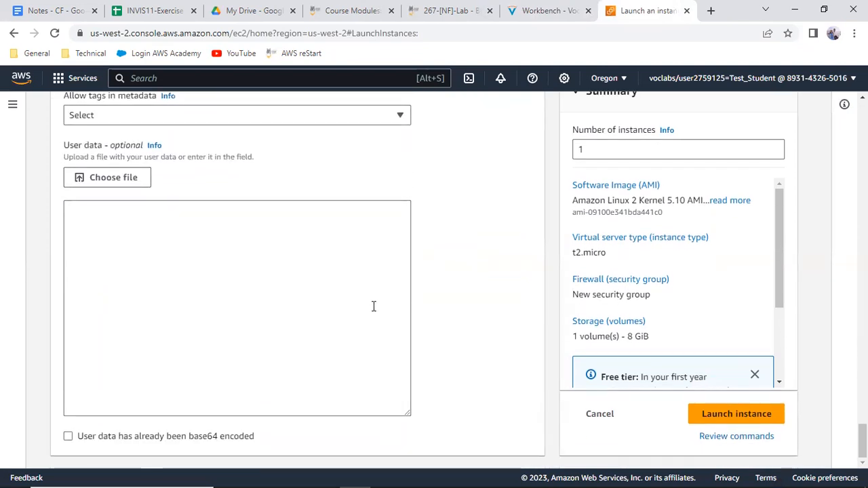
{"action": "left_click", "coordinate": [221, 238]}
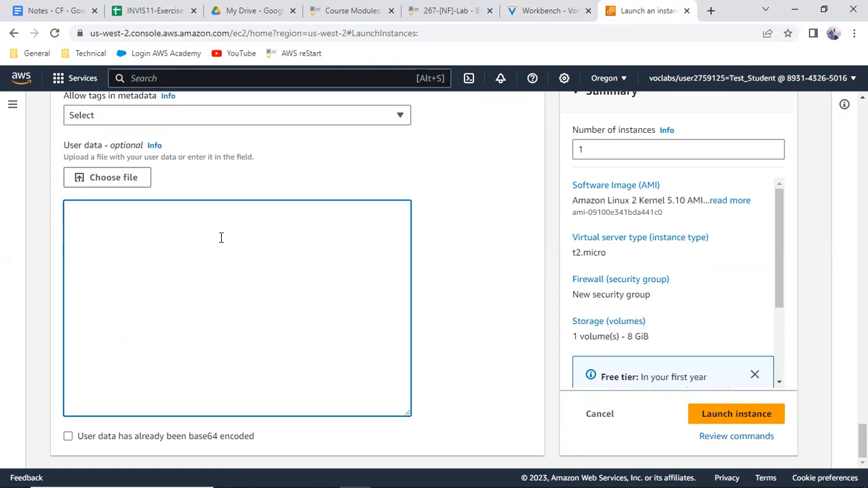
{"action": "key", "text": "ctrl+v"}
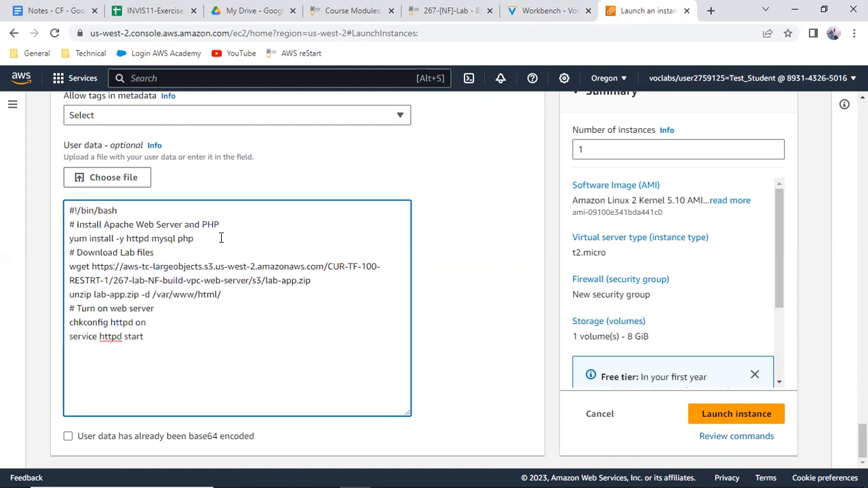
Review all launch settings of Web Server 1, from its name through to the User data script, and launch the instance
{"action": "scroll", "coordinate": [223, 237], "scroll_direction": "up", "scroll_amount": 1}
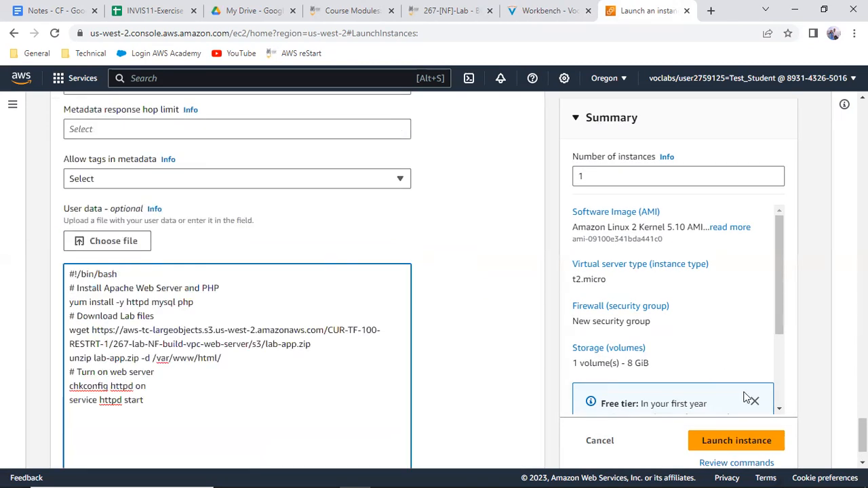
{"action": "scroll", "coordinate": [618, 71], "scroll_direction": "up", "scroll_amount": 20}
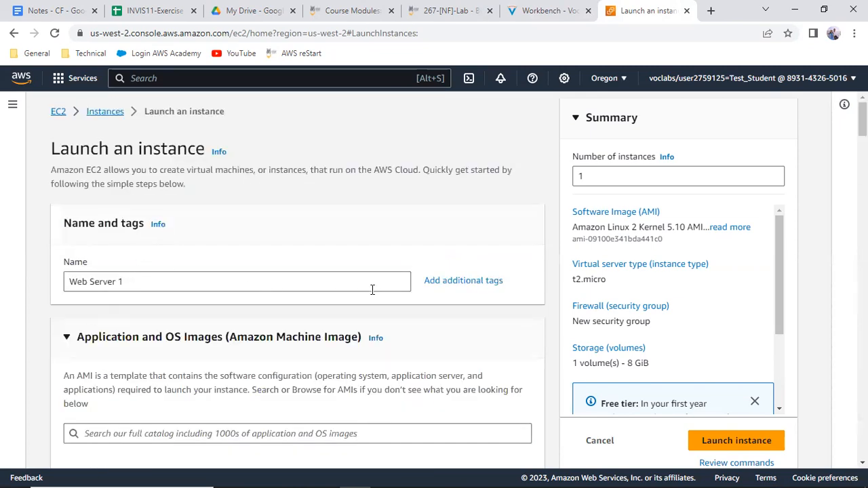
{"action": "scroll", "coordinate": [251, 122], "scroll_direction": "down", "scroll_amount": 4}
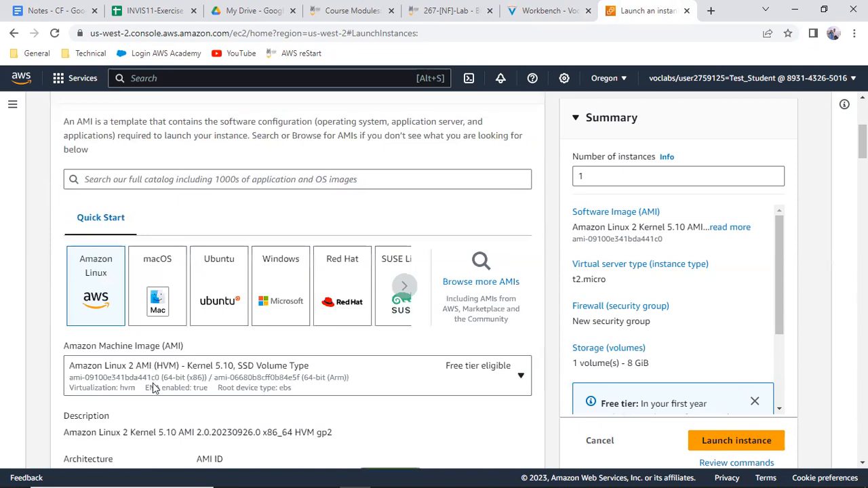
{"action": "scroll", "coordinate": [153, 388], "scroll_direction": "down", "scroll_amount": 3}
{"action": "scroll", "coordinate": [155, 389], "scroll_direction": "down", "scroll_amount": 2}
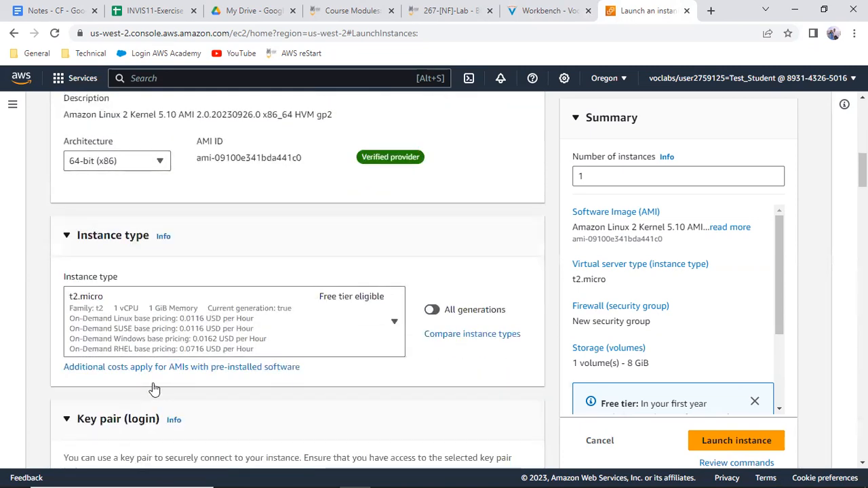
{"action": "scroll", "coordinate": [226, 328], "scroll_direction": "down", "scroll_amount": 2}
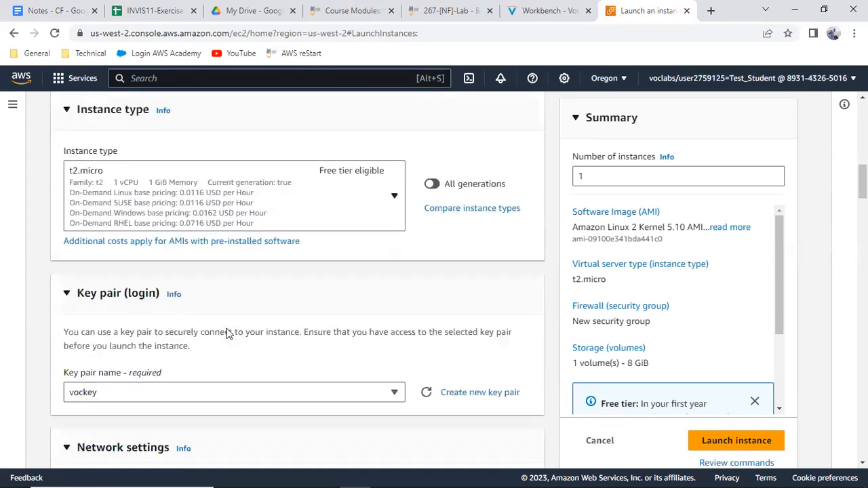
{"action": "scroll", "coordinate": [156, 390], "scroll_direction": "down", "scroll_amount": 3}
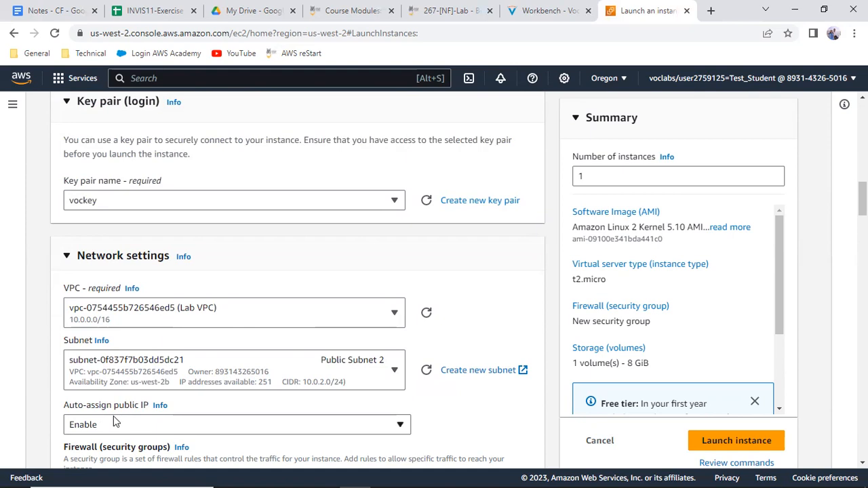
{"action": "scroll", "coordinate": [111, 417], "scroll_direction": "down", "scroll_amount": 2}
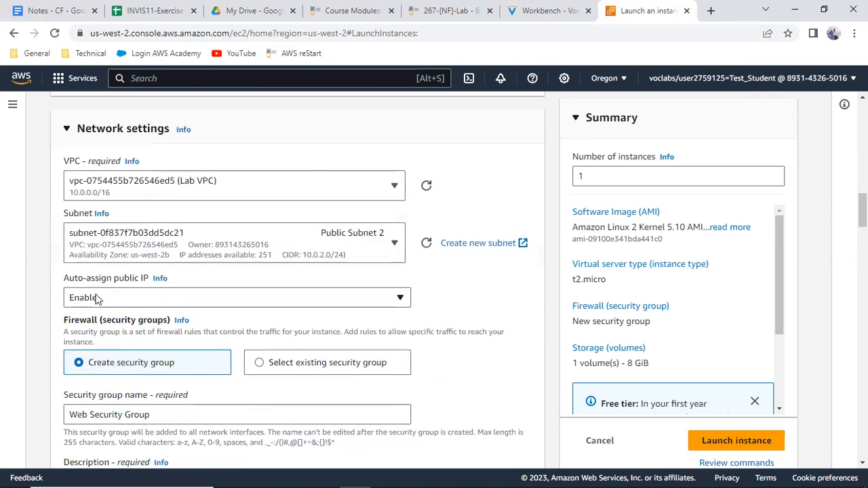
{"action": "scroll", "coordinate": [83, 335], "scroll_direction": "down", "scroll_amount": 3}
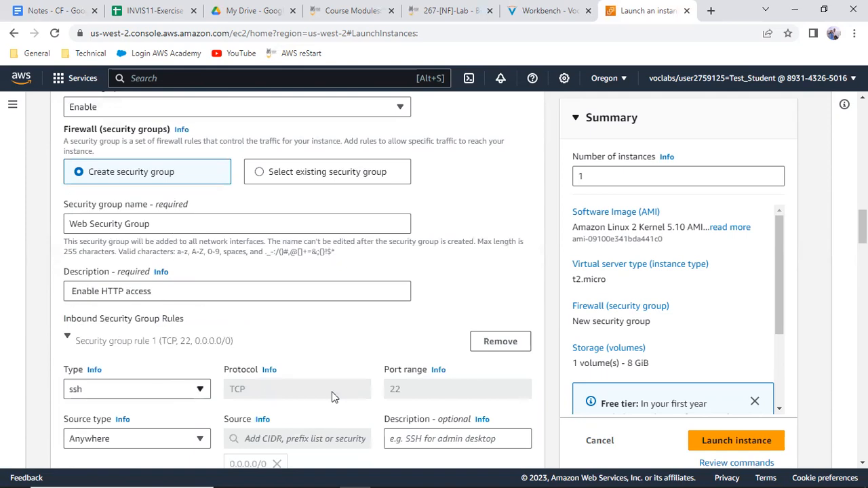
{"action": "scroll", "coordinate": [413, 434], "scroll_direction": "down", "scroll_amount": 2}
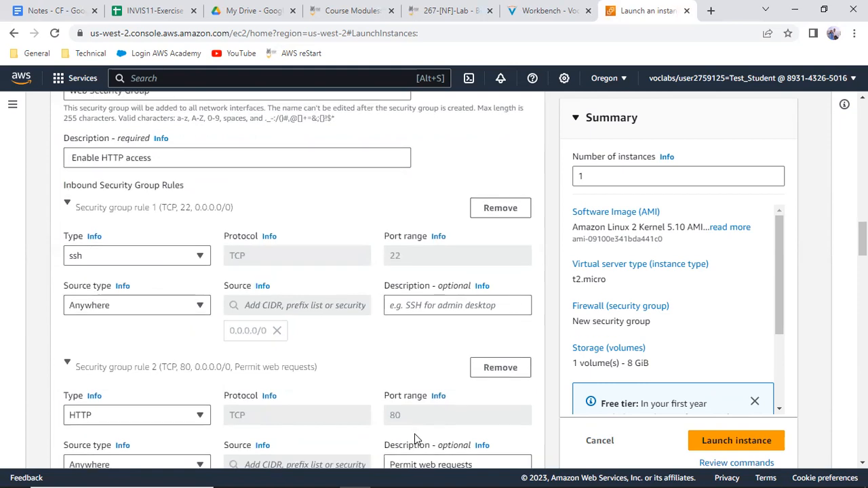
{"action": "scroll", "coordinate": [415, 434], "scroll_direction": "down", "scroll_amount": 1}
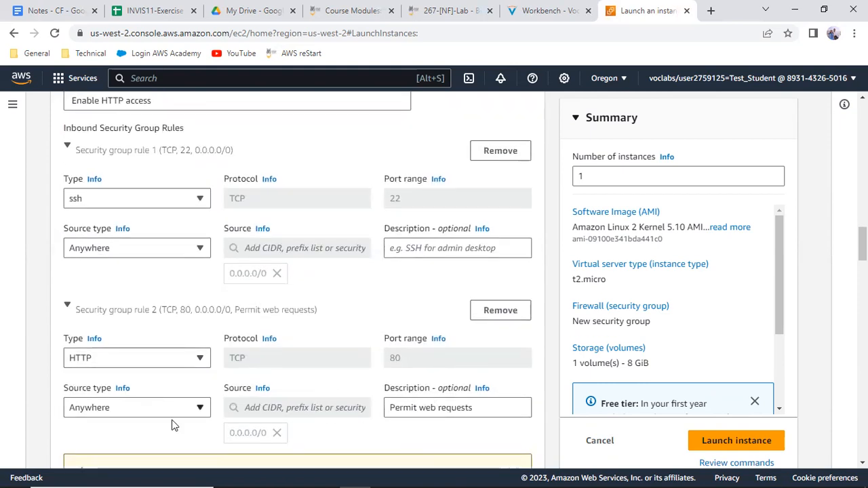
{"action": "scroll", "coordinate": [423, 436], "scroll_direction": "down", "scroll_amount": 2}
{"action": "scroll", "coordinate": [424, 436], "scroll_direction": "down", "scroll_amount": 5}
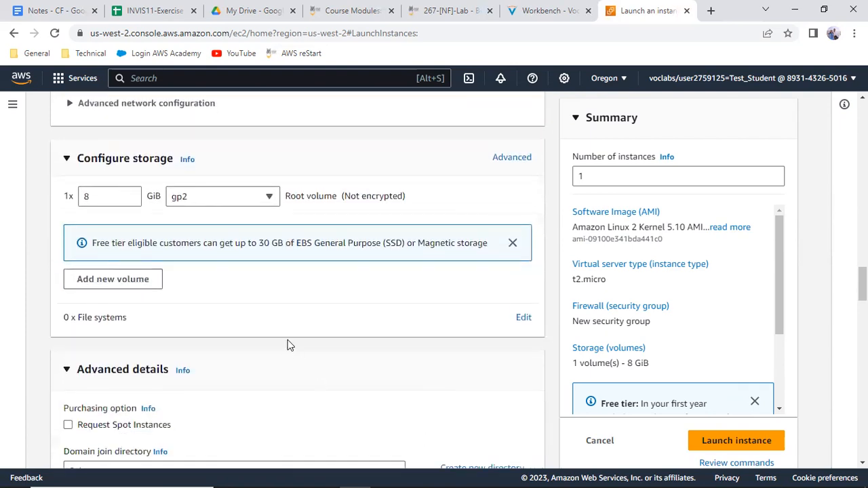
{"action": "scroll", "coordinate": [219, 327], "scroll_direction": "down", "scroll_amount": 2}
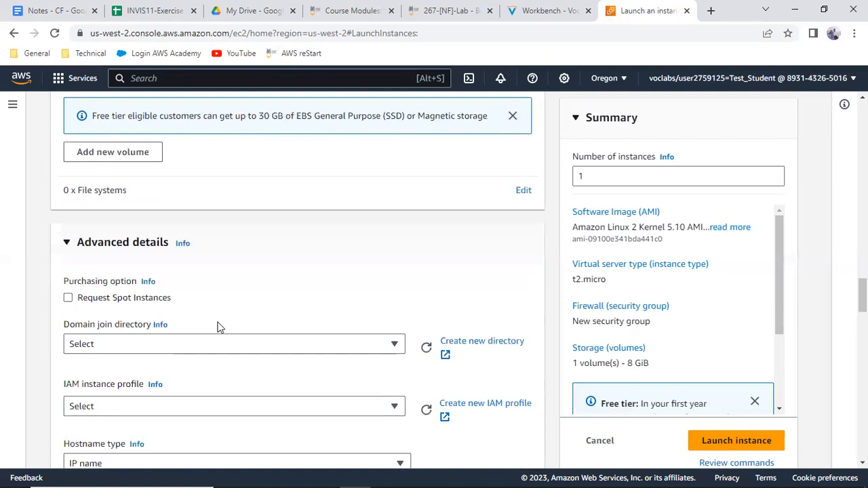
{"action": "scroll", "coordinate": [218, 328], "scroll_direction": "down", "scroll_amount": 15}
{"action": "scroll", "coordinate": [237, 317], "scroll_direction": "down", "scroll_amount": 9}
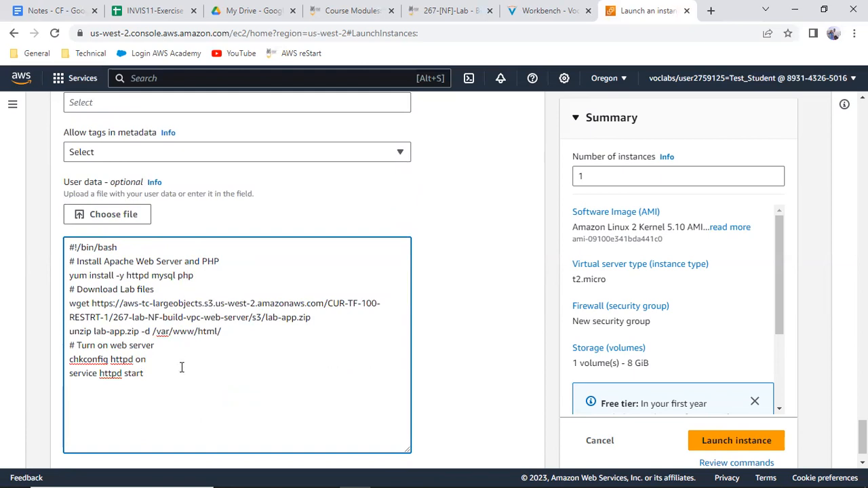
{"action": "left_click", "coordinate": [765, 442]}
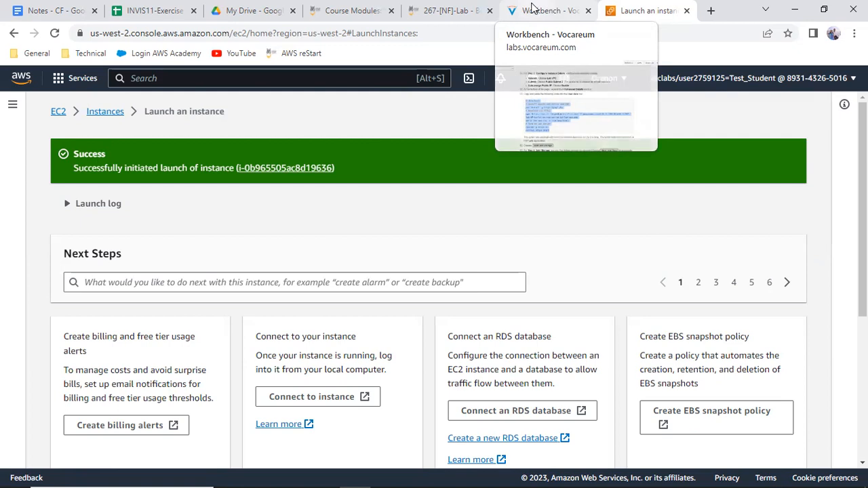
Switch to the Vocareum lab instructions and read steps 66 to 68 about connecting to the web server
{"action": "left_click", "coordinate": [533, 7]}
{"action": "scroll", "coordinate": [510, 209], "scroll_direction": "down", "scroll_amount": 2}
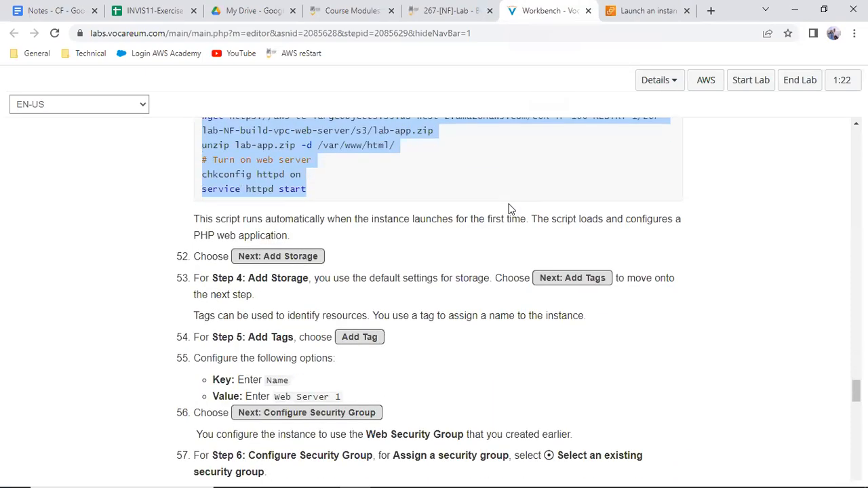
{"action": "scroll", "coordinate": [510, 209], "scroll_direction": "down", "scroll_amount": 10}
{"action": "scroll", "coordinate": [510, 209], "scroll_direction": "down", "scroll_amount": 2}
{"action": "scroll", "coordinate": [510, 209], "scroll_direction": "up", "scroll_amount": 2}
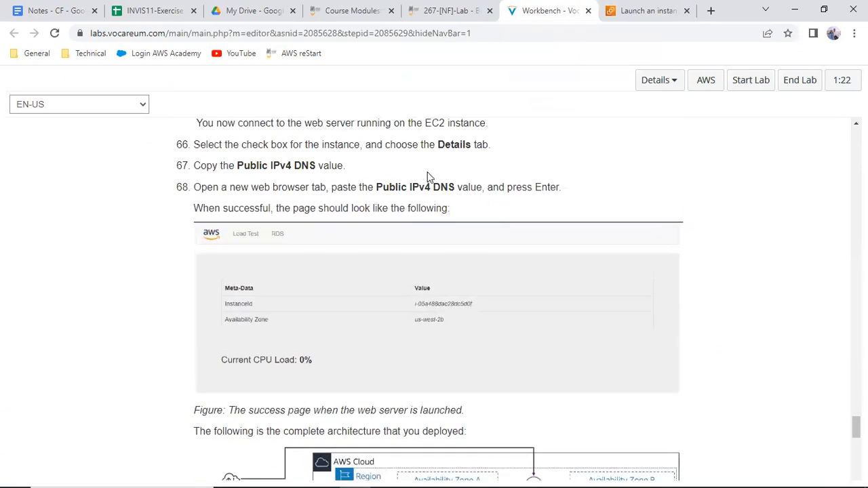
Return to AWS, open the list of EC2 instances, select Web Server 1 and copy its public IPv4 address
{"action": "left_click", "coordinate": [648, 11]}
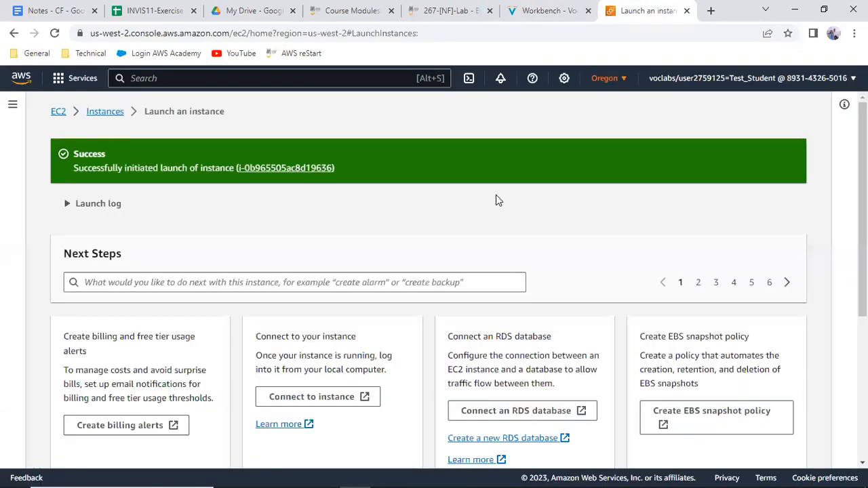
{"action": "left_click", "coordinate": [106, 119]}
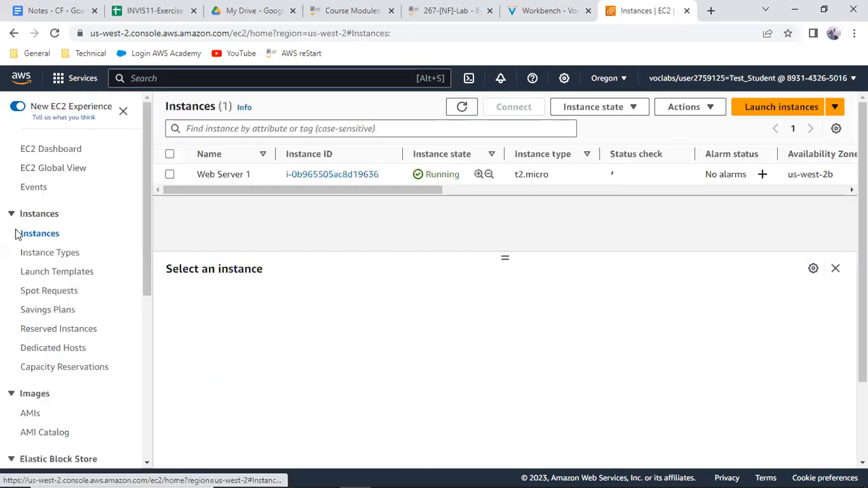
{"action": "left_click", "coordinate": [170, 178]}
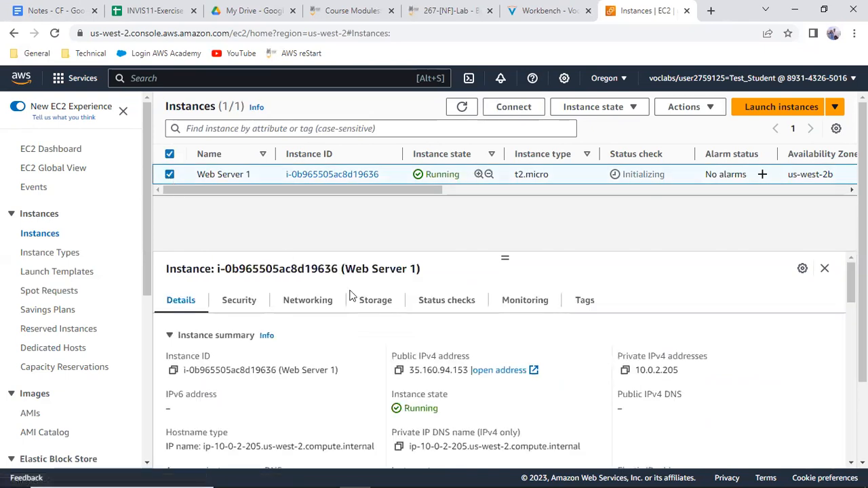
{"action": "scroll", "coordinate": [307, 376], "scroll_direction": "down", "scroll_amount": 1}
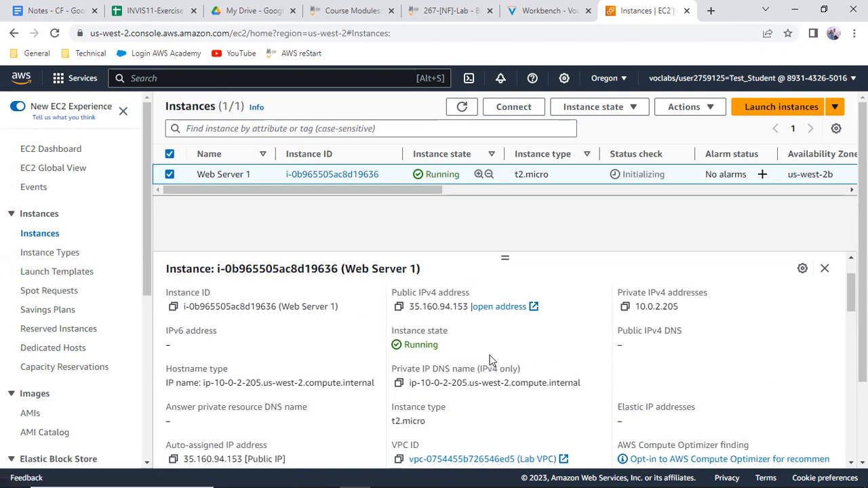
{"action": "left_click", "coordinate": [400, 307]}
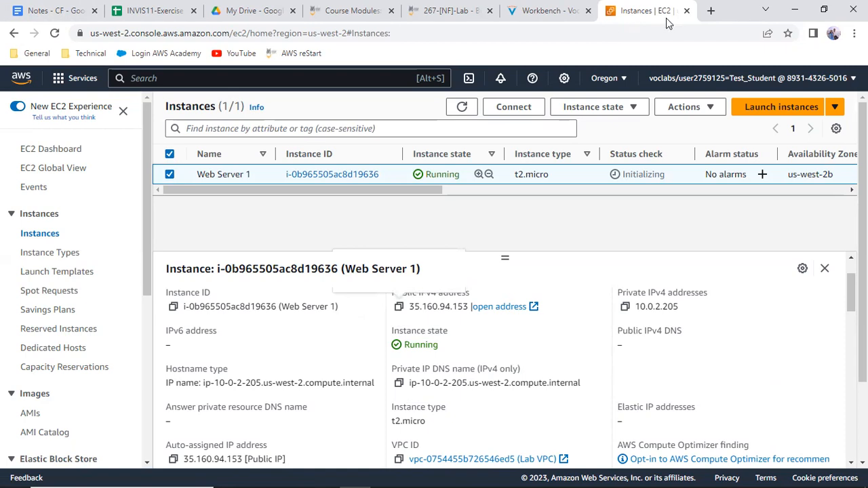
Load the copied address 35.160.94.153 in a new browser tab
{"action": "left_click", "coordinate": [710, 11]}
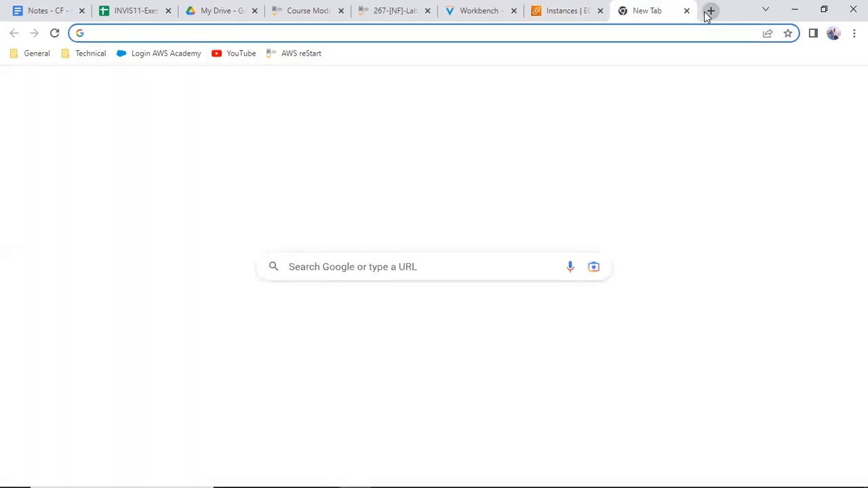
{"action": "key", "text": "ctrl+v"}
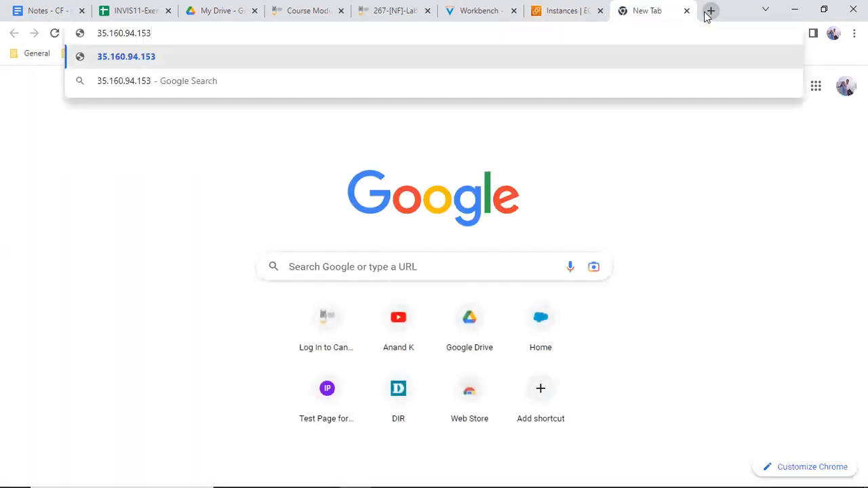
{"action": "key", "text": "Return"}
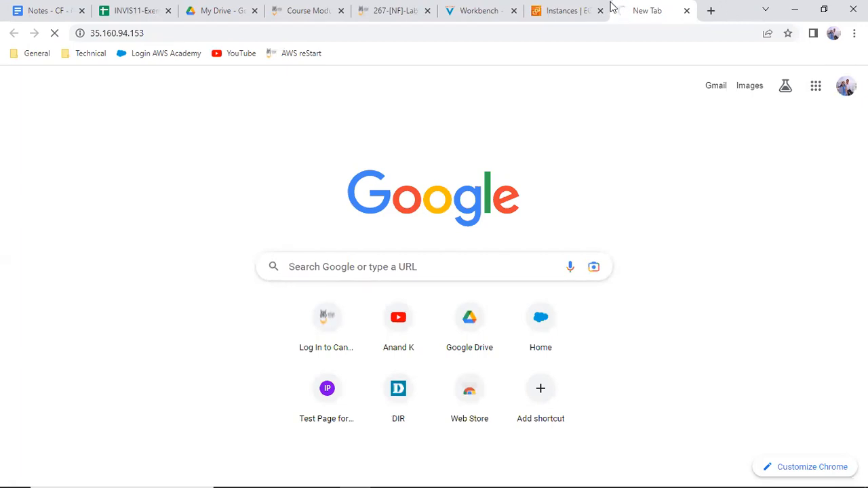
Return to the AWS instances page and check the security group and inbound rules of Web Server 1
{"action": "left_click", "coordinate": [567, 11]}
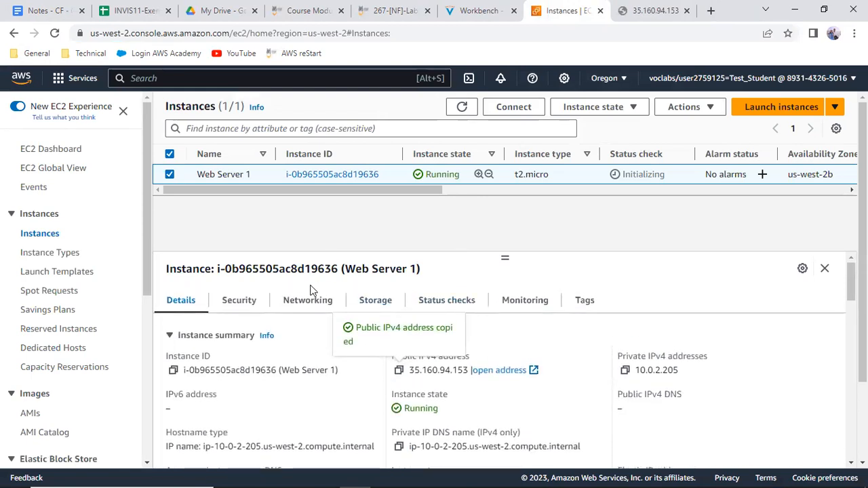
{"action": "left_click", "coordinate": [239, 301]}
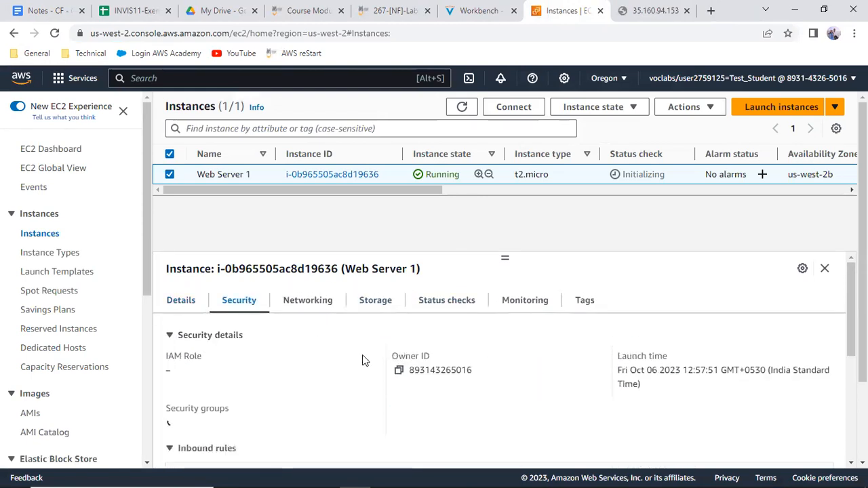
{"action": "scroll", "coordinate": [365, 356], "scroll_direction": "down", "scroll_amount": 2}
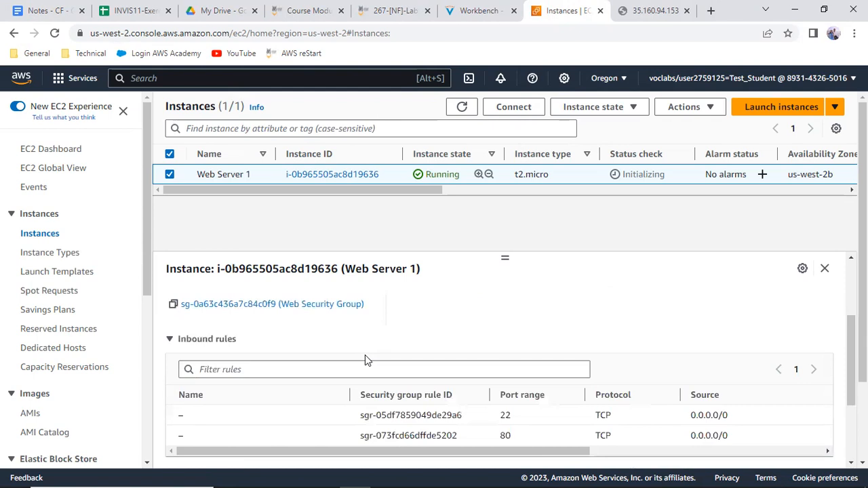
{"action": "scroll", "coordinate": [365, 358], "scroll_direction": "up", "scroll_amount": 3}
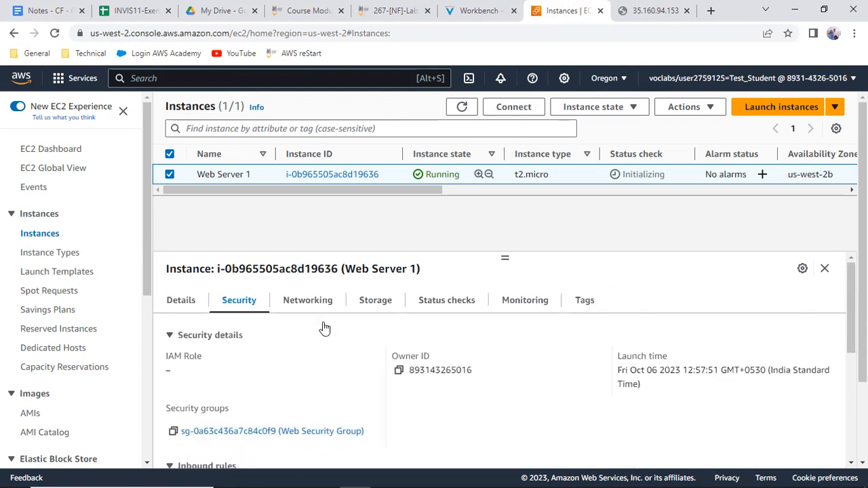
{"action": "left_click", "coordinate": [182, 301]}
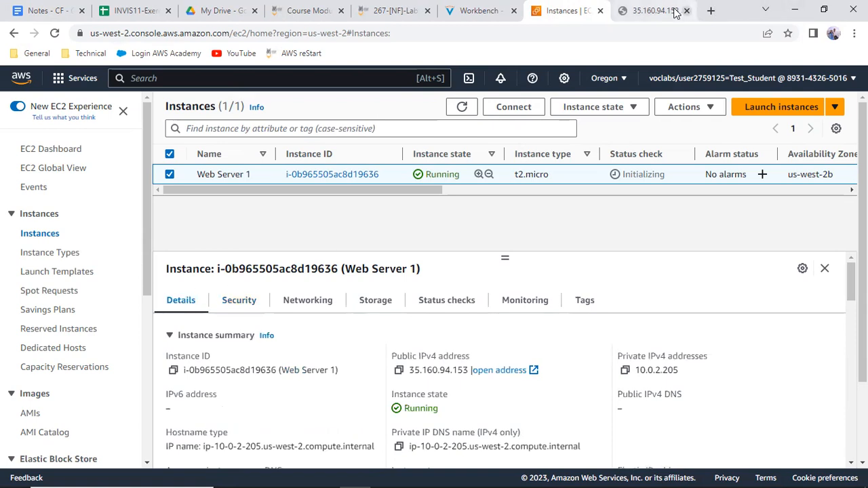
Switch to the 35.160.94.153 page and reload it
{"action": "left_click", "coordinate": [654, 10]}
{"action": "left_click", "coordinate": [265, 366]}
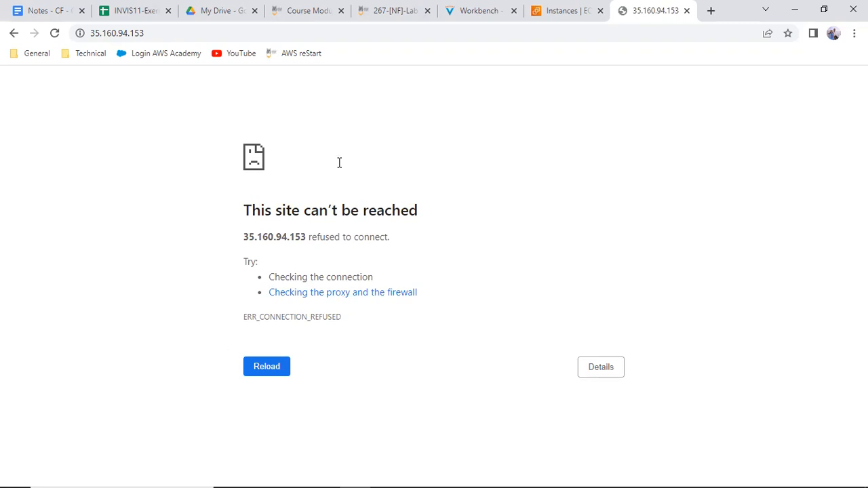
Check Web Server 1's address details in AWS and reread step 68 with its success page example in the Vocareum lab instructions
{"action": "left_click", "coordinate": [569, 12]}
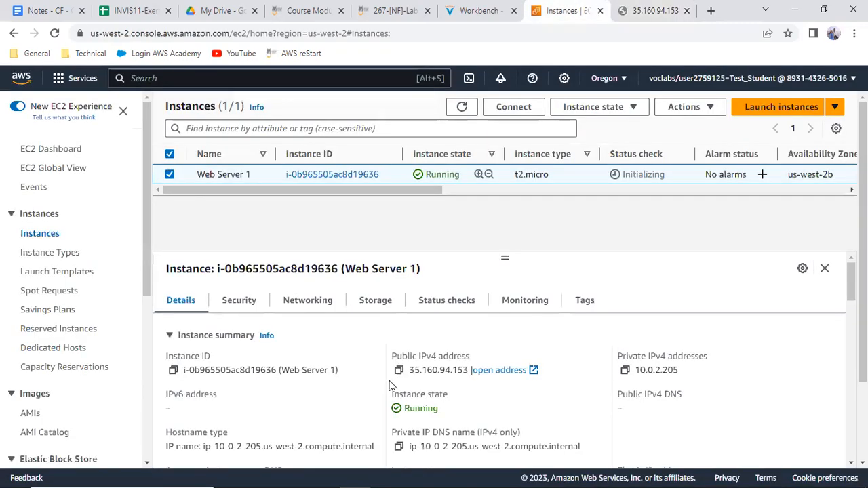
{"action": "left_click", "coordinate": [485, 20]}
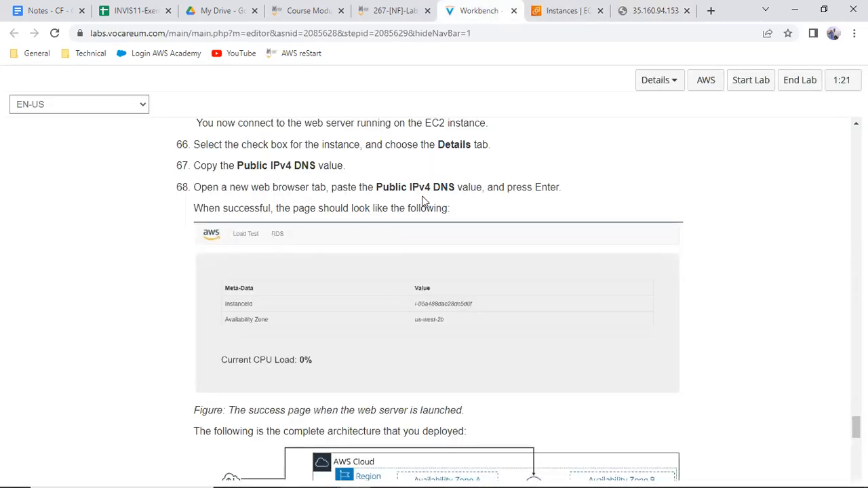
{"action": "scroll", "coordinate": [439, 199], "scroll_direction": "down", "scroll_amount": 1}
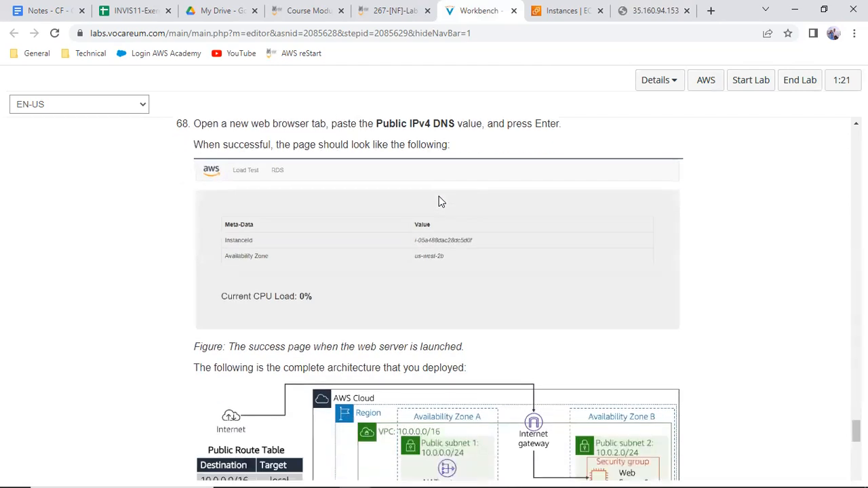
{"action": "scroll", "coordinate": [439, 197], "scroll_direction": "up", "scroll_amount": 2}
Return to the 35.160.94.153 page and load the address again to open Web Server 1's web page
{"action": "left_click", "coordinate": [636, 9]}
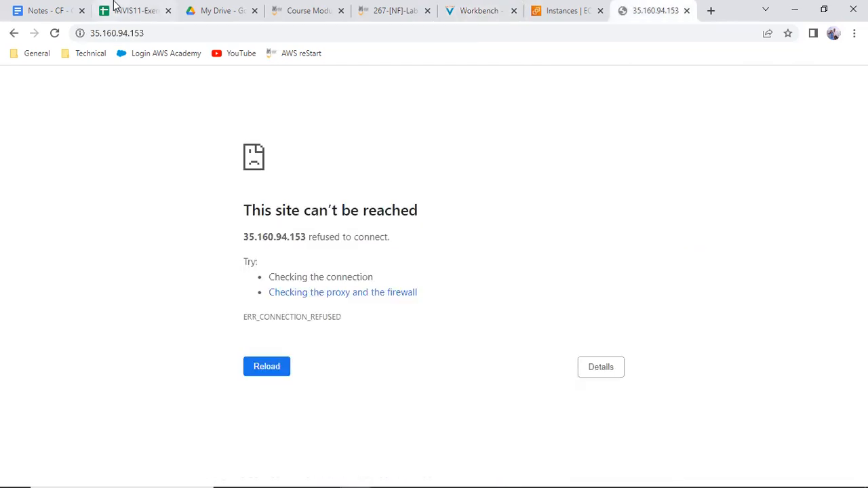
{"action": "left_click", "coordinate": [80, 32]}
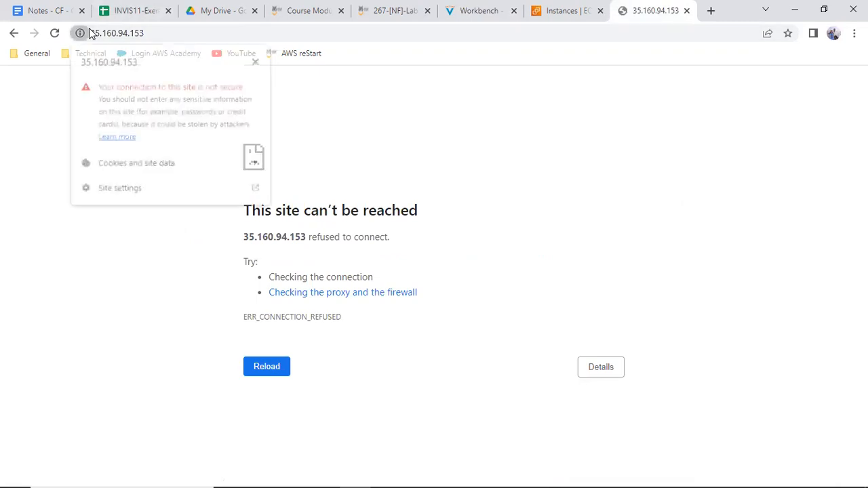
{"action": "left_click", "coordinate": [95, 35]}
{"action": "left_click", "coordinate": [93, 34]}
{"action": "key", "text": "Return"}
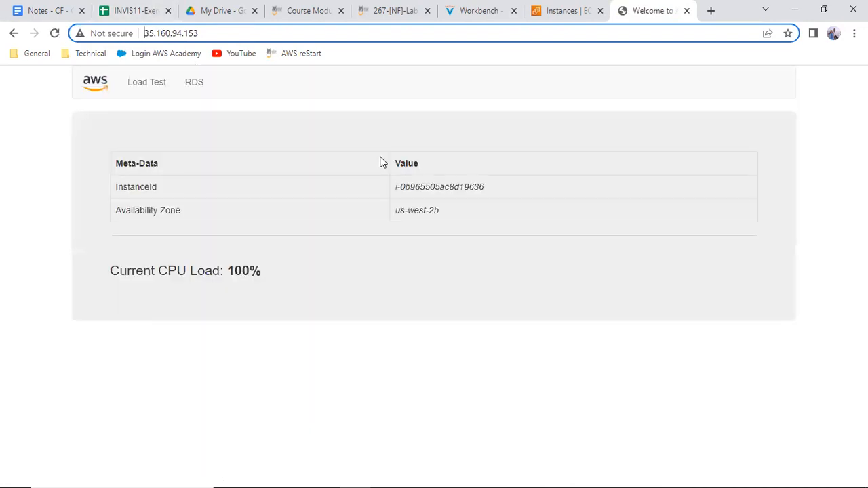
{"action": "left_click", "coordinate": [366, 369]}
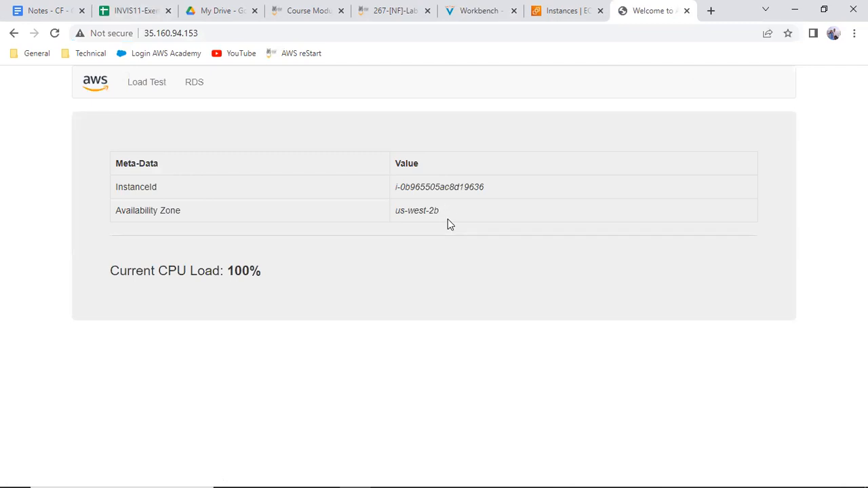
Check Web Server 1 in the AWS instances list and review the Vocareum lab instructions from step 68 through the Lab complete section
{"action": "left_click", "coordinate": [576, 8]}
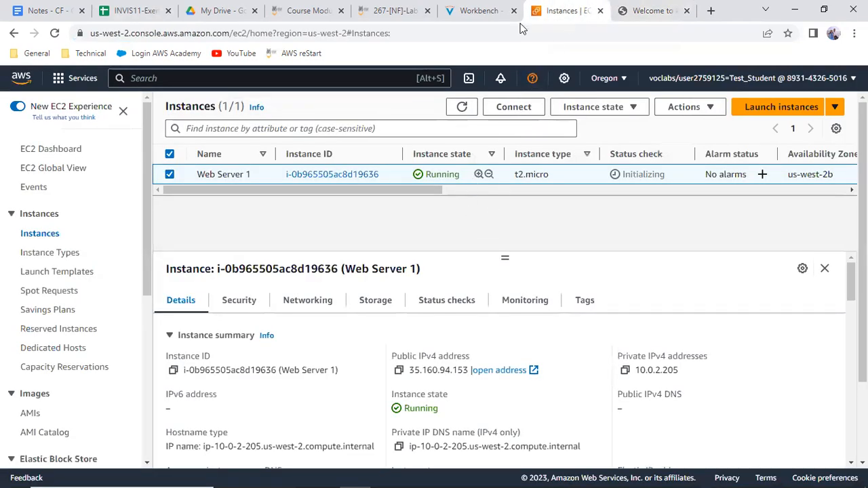
{"action": "left_click", "coordinate": [478, 11]}
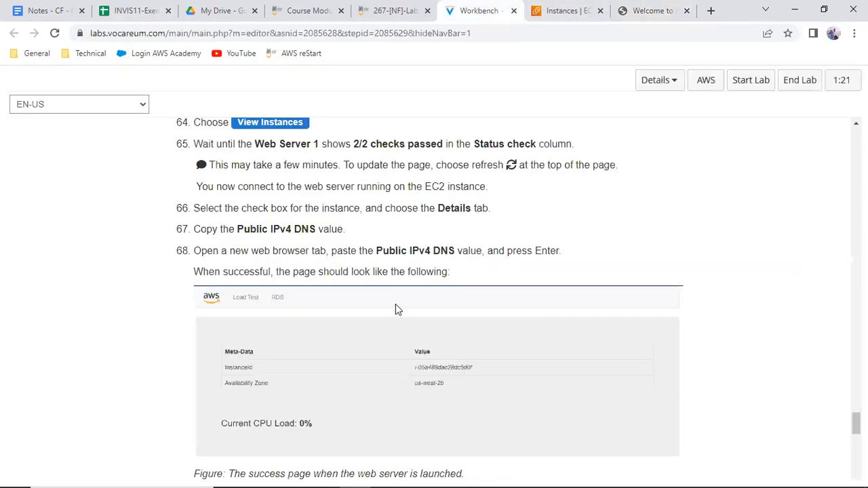
{"action": "scroll", "coordinate": [395, 304], "scroll_direction": "down", "scroll_amount": 1}
{"action": "scroll", "coordinate": [390, 282], "scroll_direction": "down", "scroll_amount": 3}
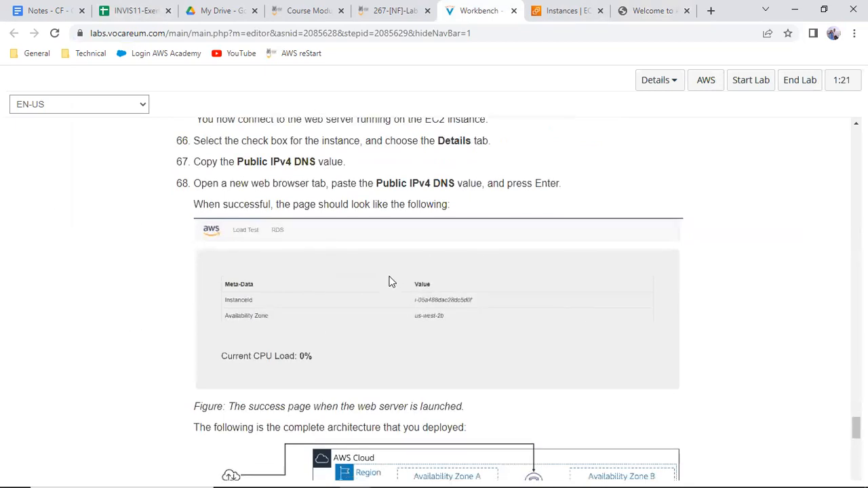
{"action": "scroll", "coordinate": [395, 282], "scroll_direction": "down", "scroll_amount": 4}
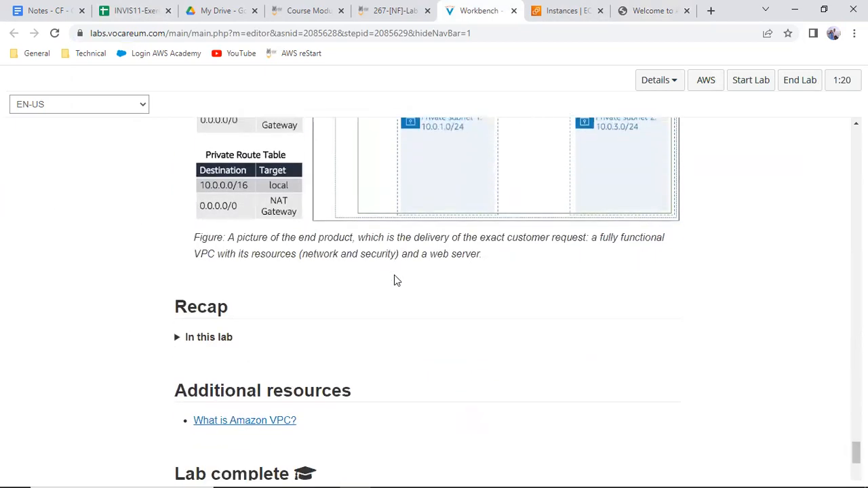
{"action": "scroll", "coordinate": [405, 282], "scroll_direction": "down", "scroll_amount": 2}
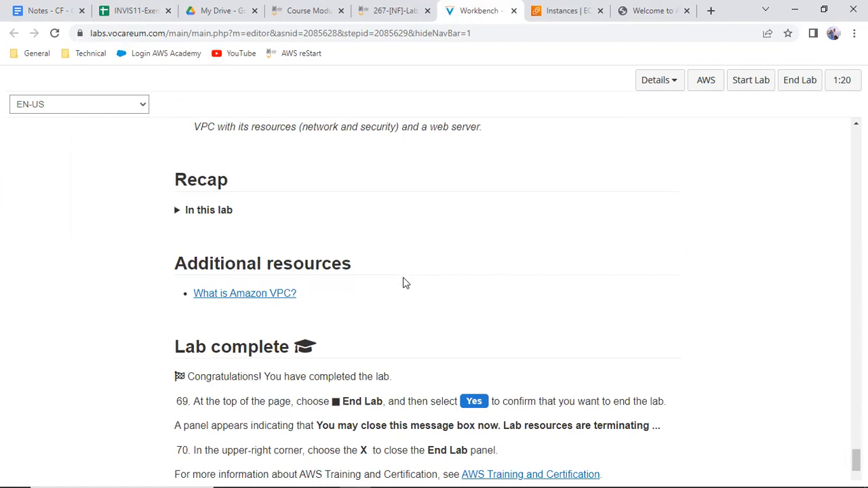
{"action": "scroll", "coordinate": [405, 283], "scroll_direction": "up", "scroll_amount": 6}
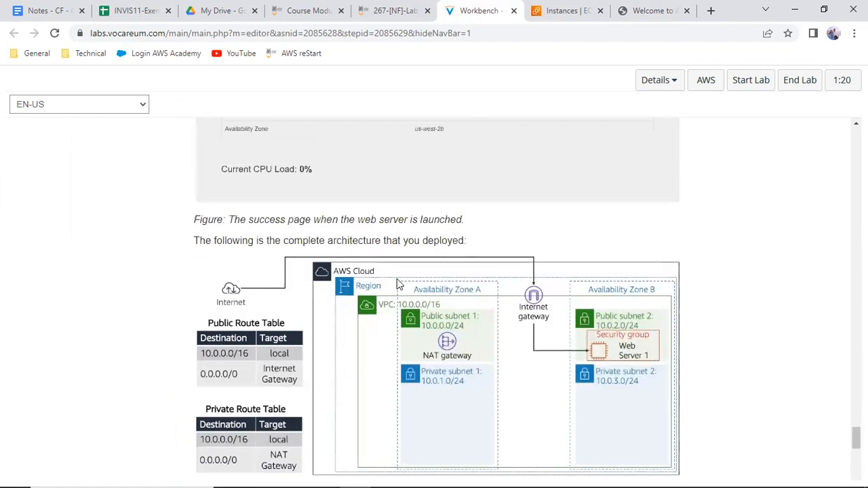
Recheck the web server page and the AWS instance, and examine the complete architecture diagram and closing steps in the Vocareum instructions
{"action": "left_click", "coordinate": [655, 18]}
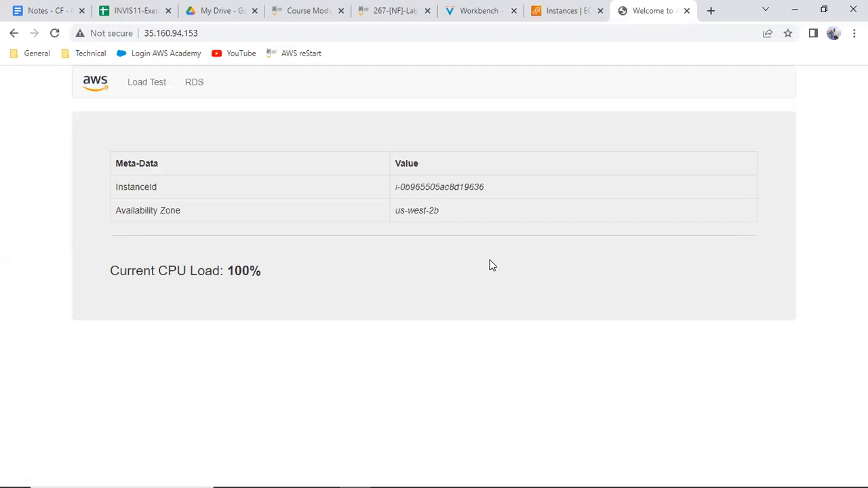
{"action": "left_click", "coordinate": [559, 10]}
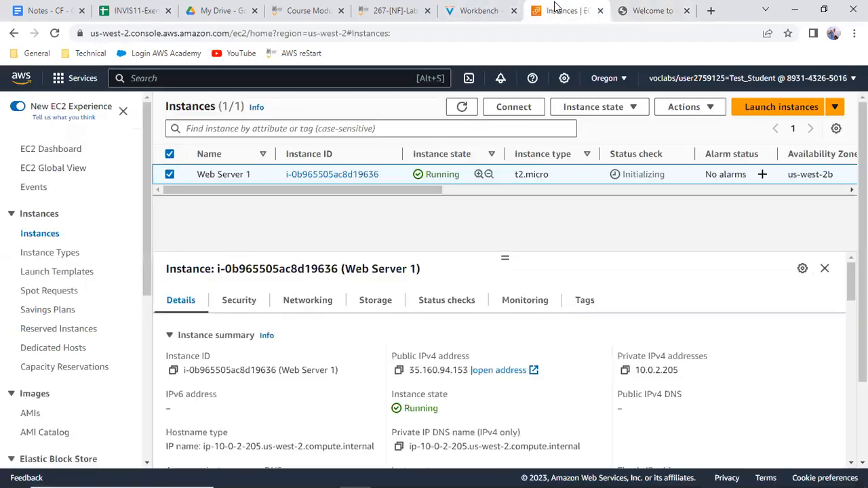
{"action": "left_click", "coordinate": [497, 11]}
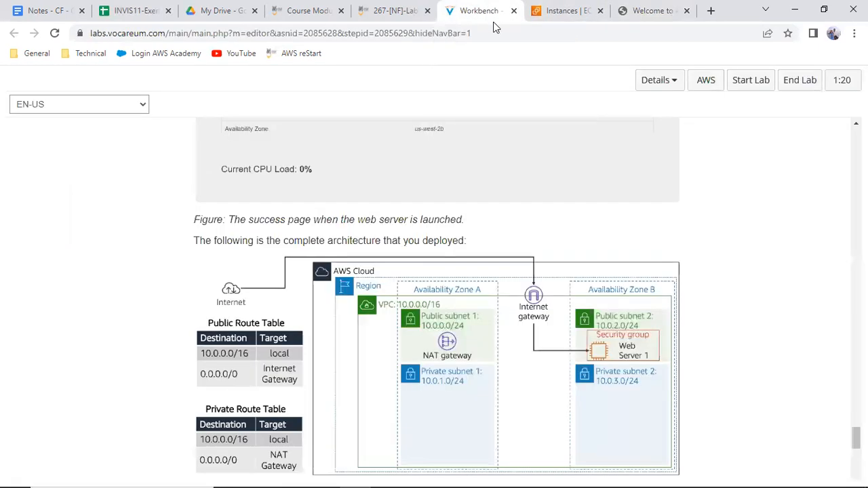
{"action": "scroll", "coordinate": [453, 220], "scroll_direction": "down", "scroll_amount": 3}
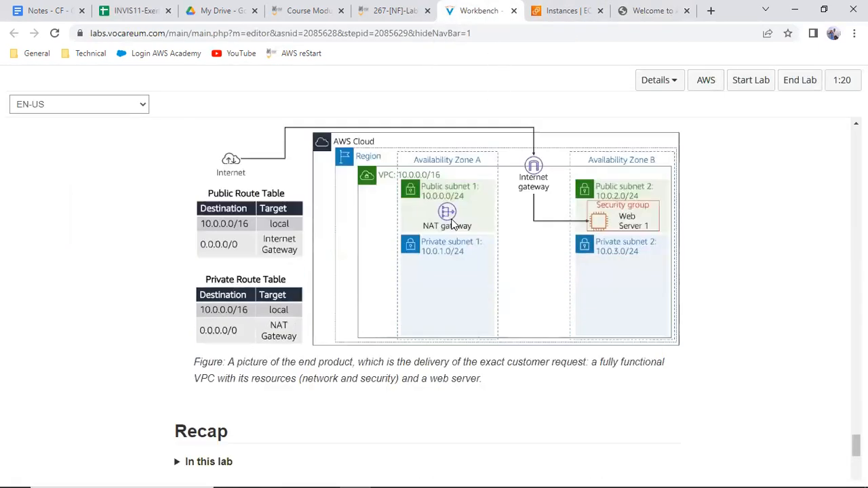
{"action": "scroll", "coordinate": [452, 224], "scroll_direction": "up", "scroll_amount": 2}
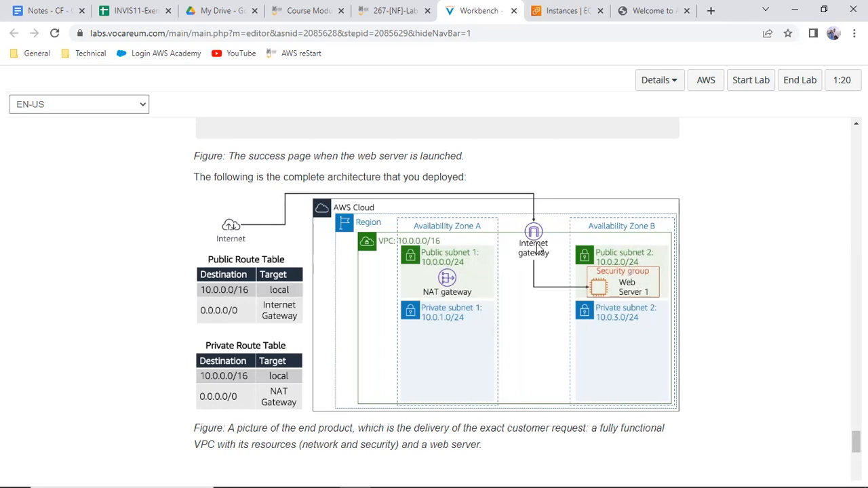
{"action": "scroll", "coordinate": [536, 250], "scroll_direction": "down", "scroll_amount": 5}
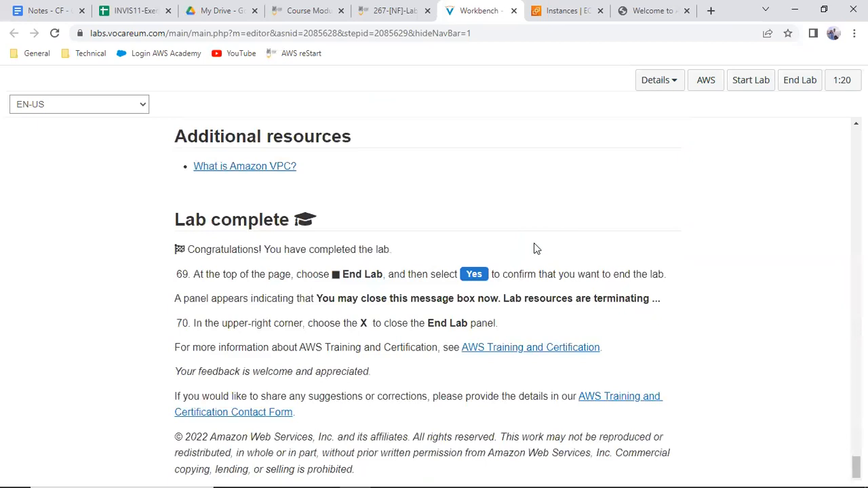
View the web server page once more and switch to the INVIS11 spreadsheet in Google Sheets
{"action": "left_click", "coordinate": [626, 7]}
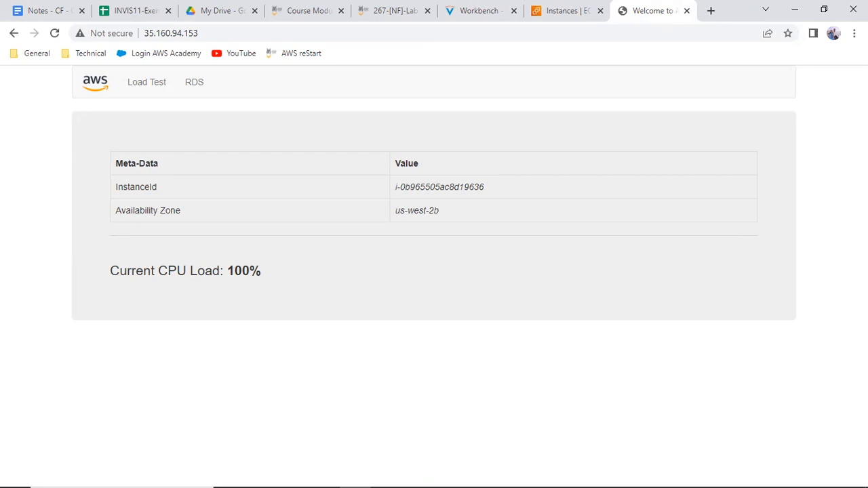
{"action": "left_click", "coordinate": [130, 6]}
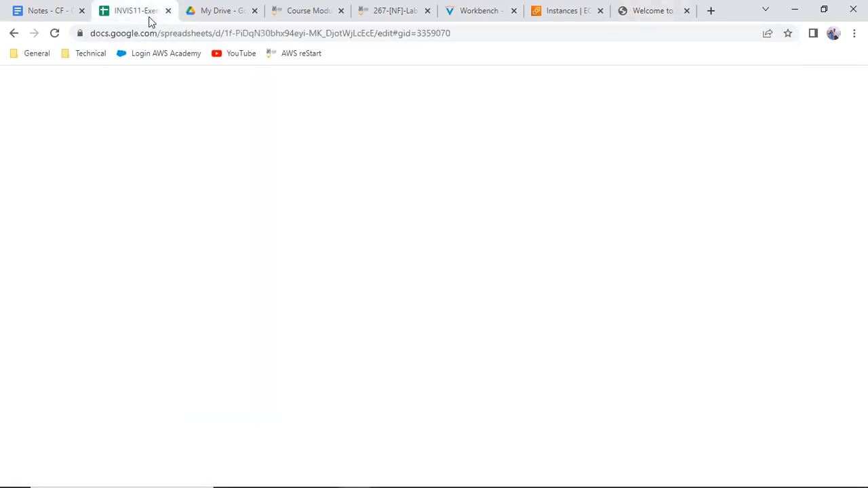